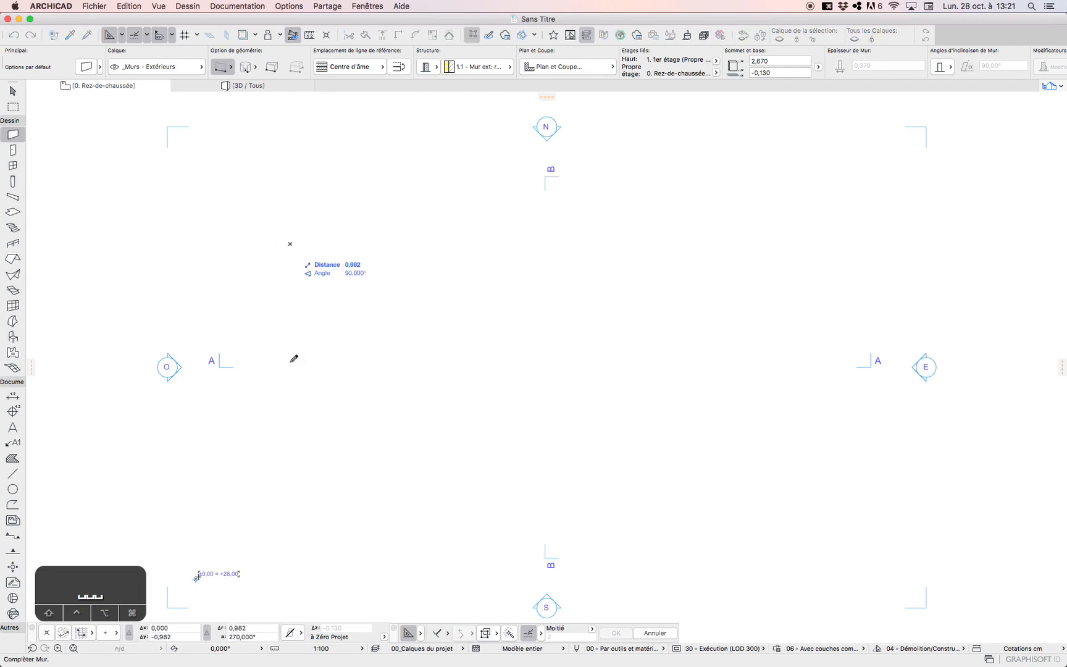
Draw a single straight north-south exterior wall west of the plan's centre, and undo it
{"action": "left_click", "coordinate": [290, 492]}
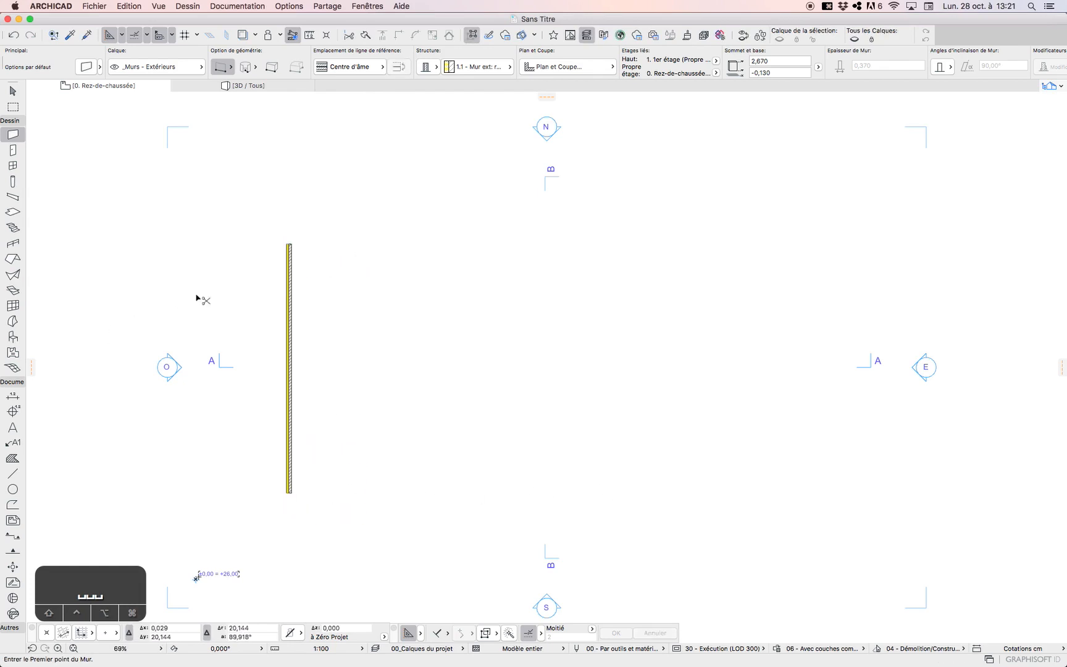
{"action": "key", "text": "super+z"}
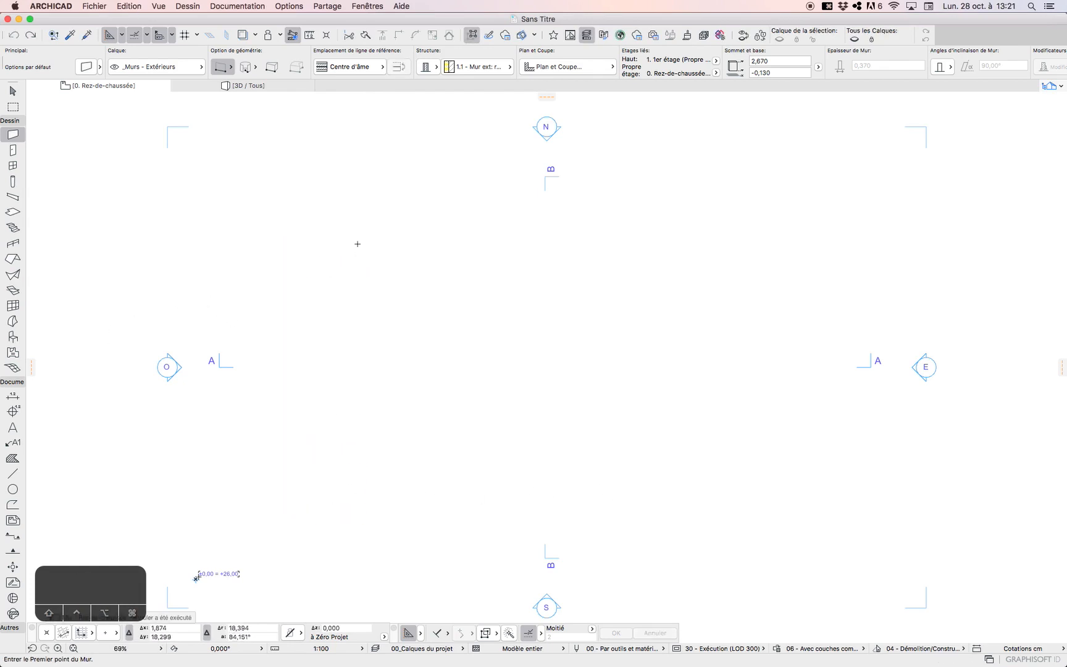
Draw a closed chain of exterior walls about 30.5 m by 14.6 m, with a recess about 4.7 m deep in the north side
{"action": "left_click", "coordinate": [226, 68]}
{"action": "left_click", "coordinate": [266, 83]}
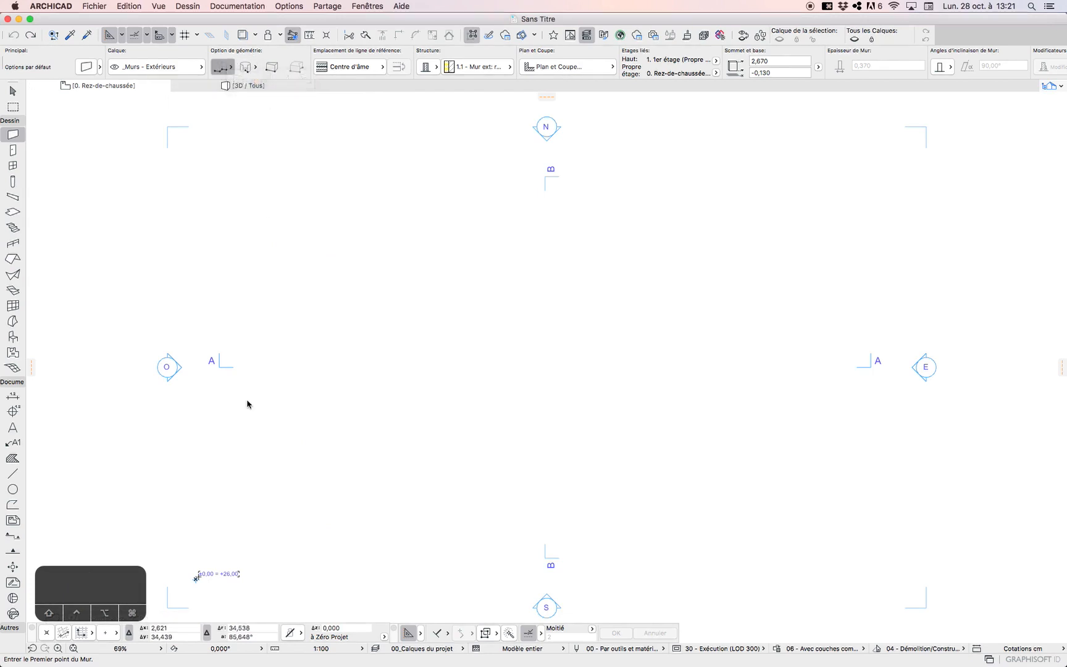
{"action": "left_click", "coordinate": [324, 447]}
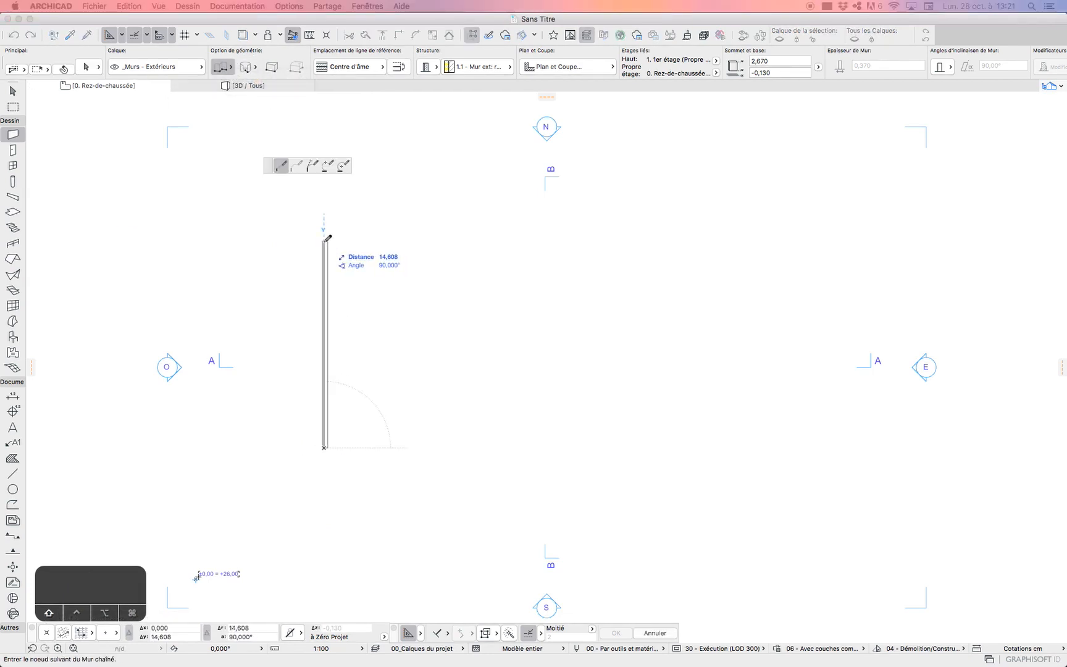
{"action": "left_click", "coordinate": [323, 241]}
{"action": "left_click", "coordinate": [479, 240]}
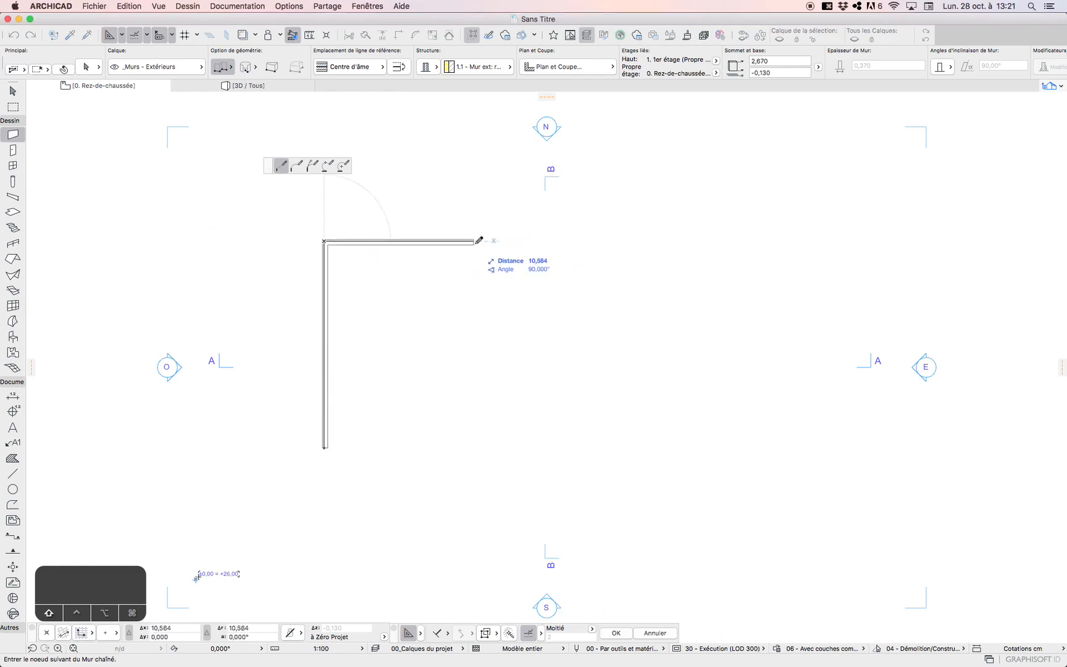
{"action": "left_click", "coordinate": [477, 306]}
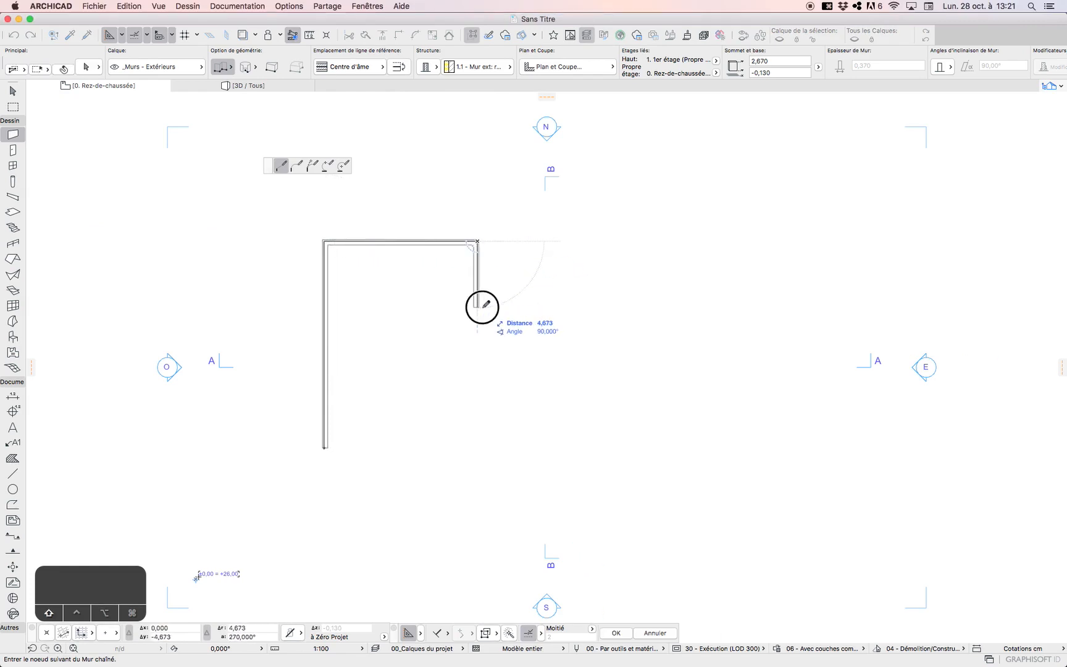
{"action": "left_click", "coordinate": [650, 307]}
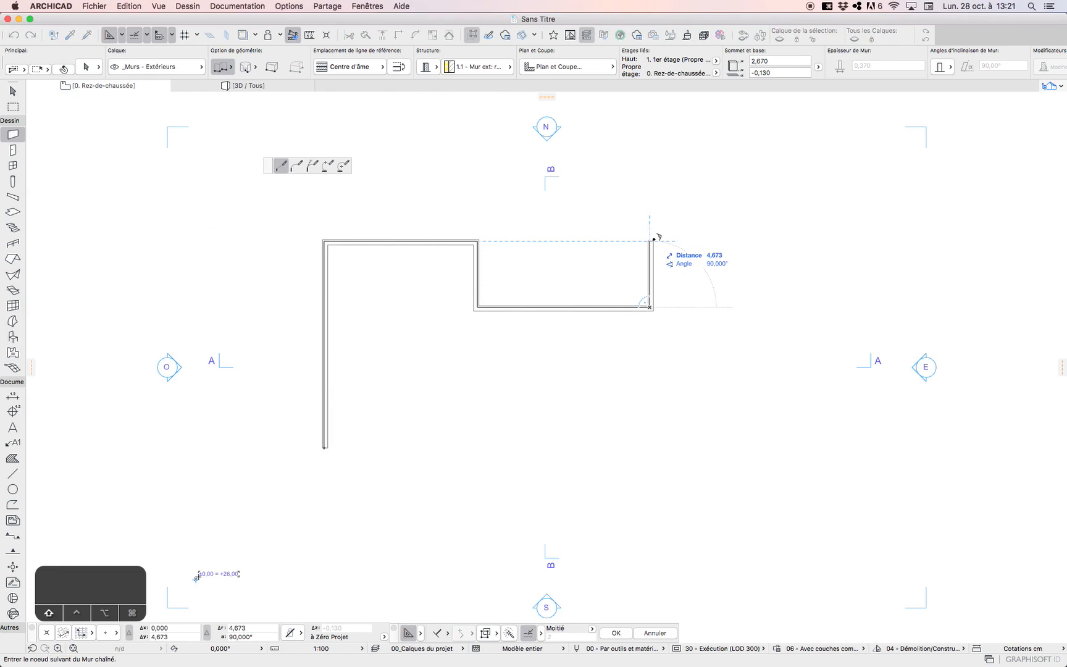
{"action": "left_click", "coordinate": [652, 240]}
{"action": "left_click", "coordinate": [755, 241]}
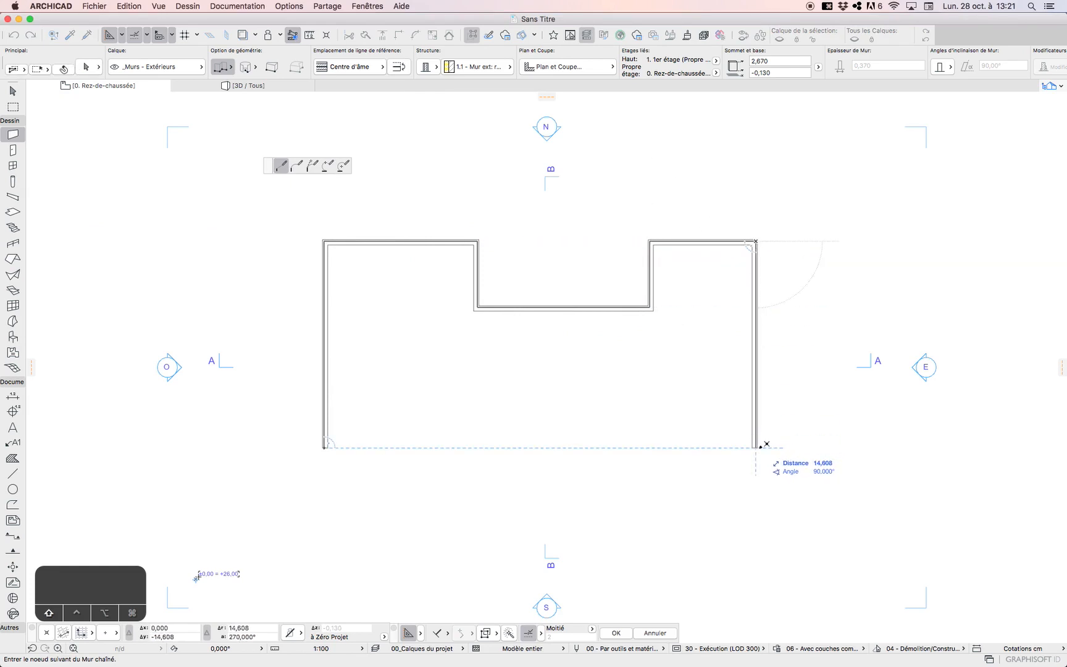
{"action": "left_click", "coordinate": [755, 447]}
{"action": "left_click", "coordinate": [323, 448]}
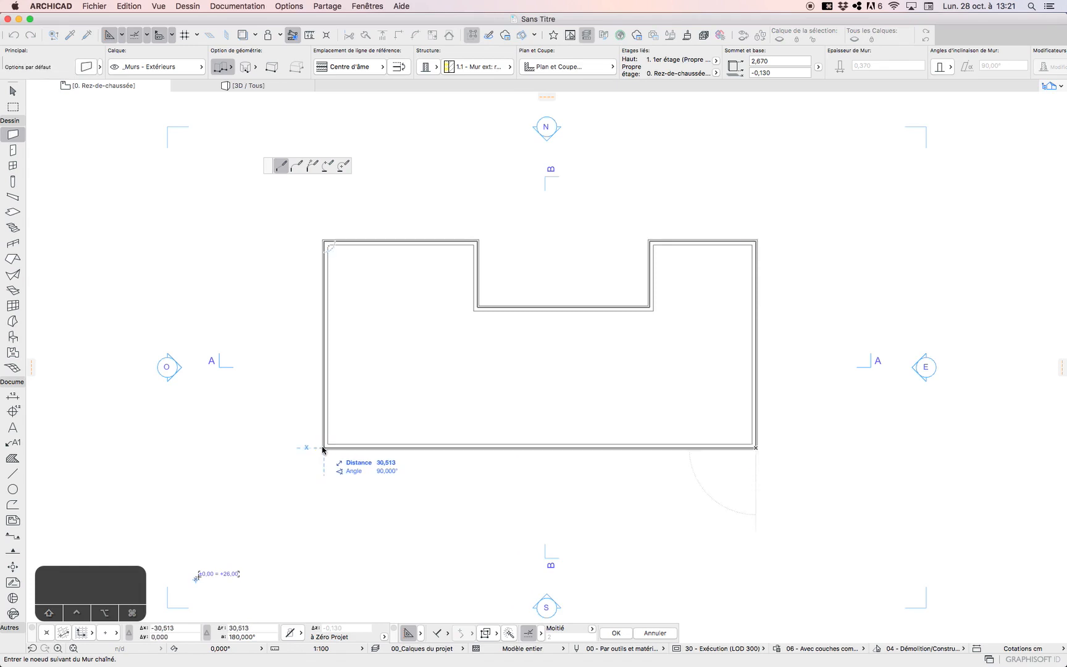
{"action": "left_click", "coordinate": [323, 448]}
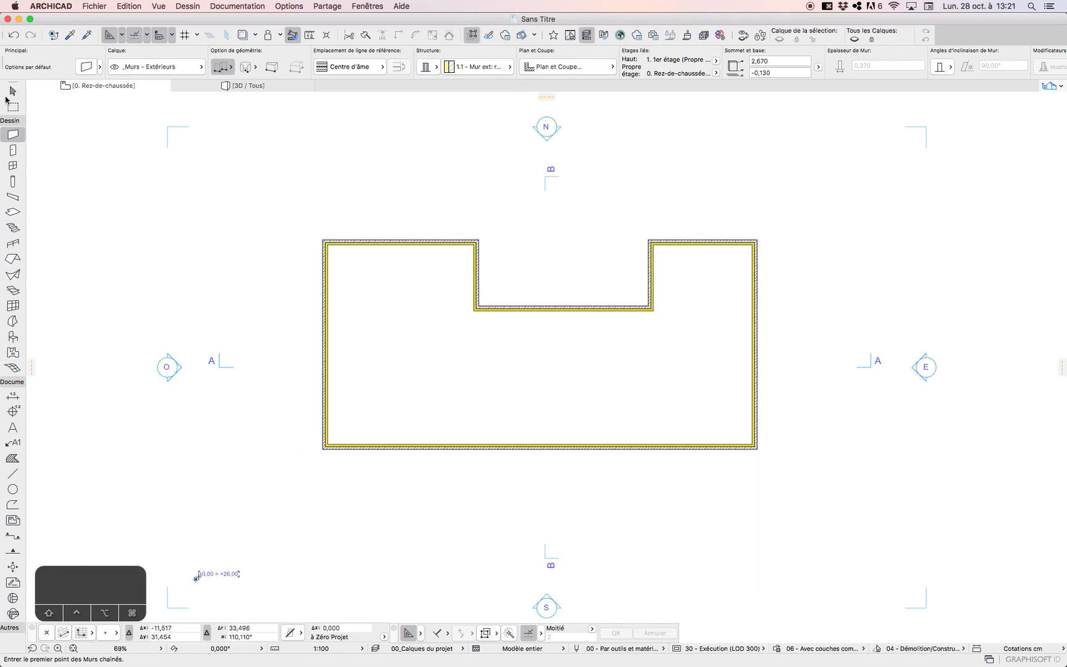
{"action": "left_click", "coordinate": [7, 95]}
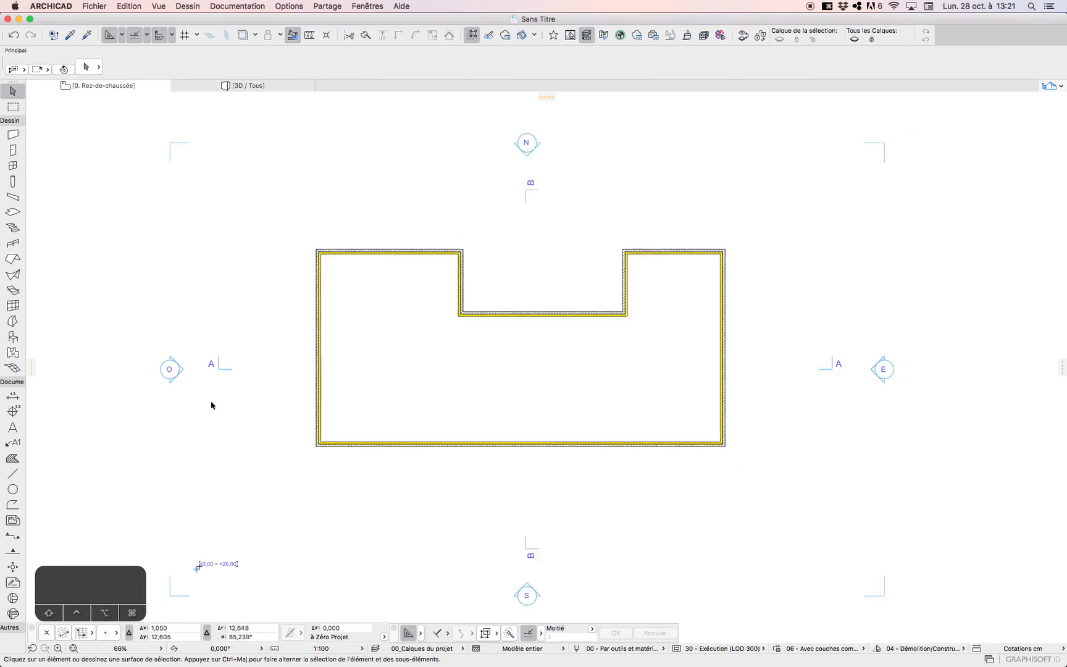
Place Fenêtre 22 windows, 0.900 by 1.500 m, two in the north-west wall section and one in the west wall
{"action": "scroll", "coordinate": [486, 381], "scroll_direction": "up", "scroll_amount": 5}
{"action": "scroll", "coordinate": [379, 432], "scroll_direction": "down", "scroll_amount": 3}
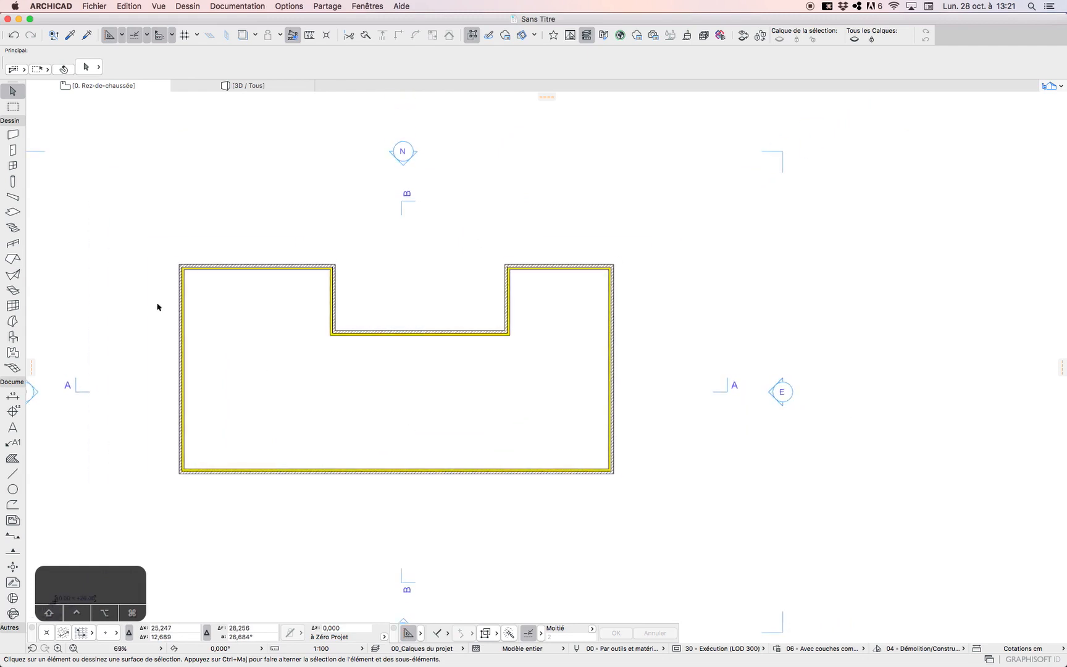
{"action": "scroll", "coordinate": [264, 353], "scroll_direction": "up", "scroll_amount": 3}
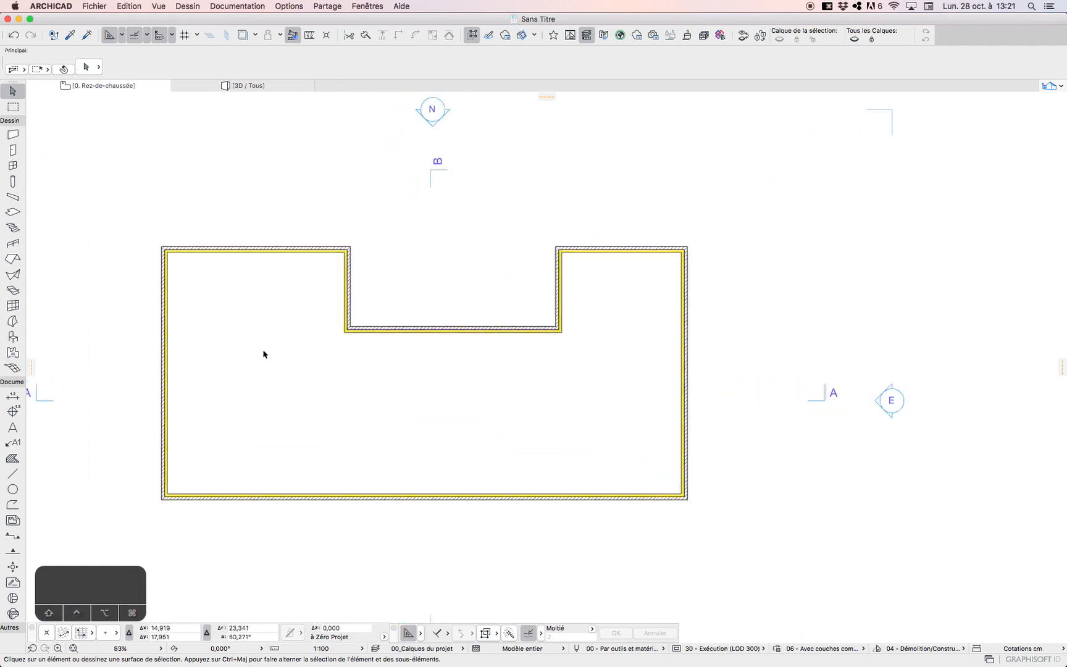
{"action": "left_click", "coordinate": [13, 166]}
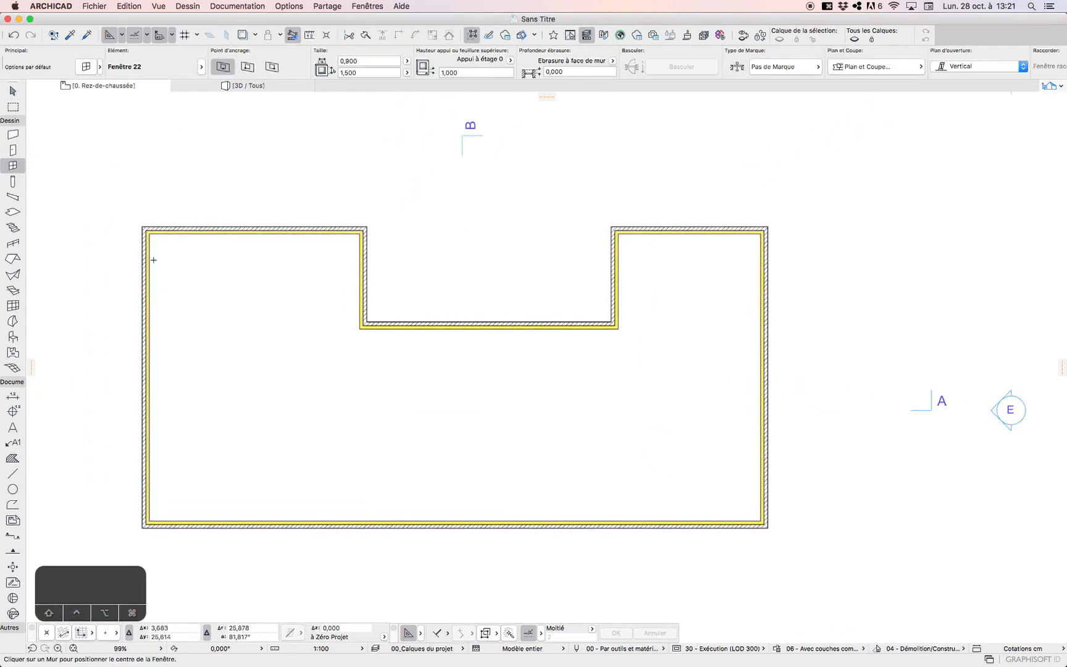
{"action": "left_click", "coordinate": [222, 229]}
{"action": "left_click", "coordinate": [331, 229]}
{"action": "left_click", "coordinate": [319, 228]}
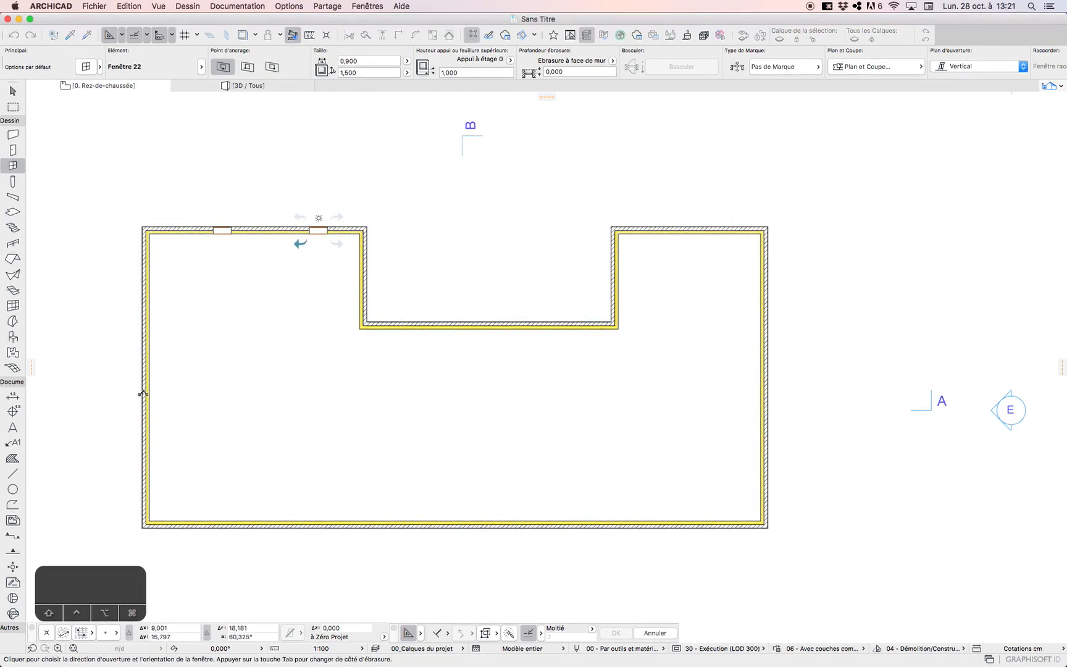
{"action": "left_click", "coordinate": [155, 399]}
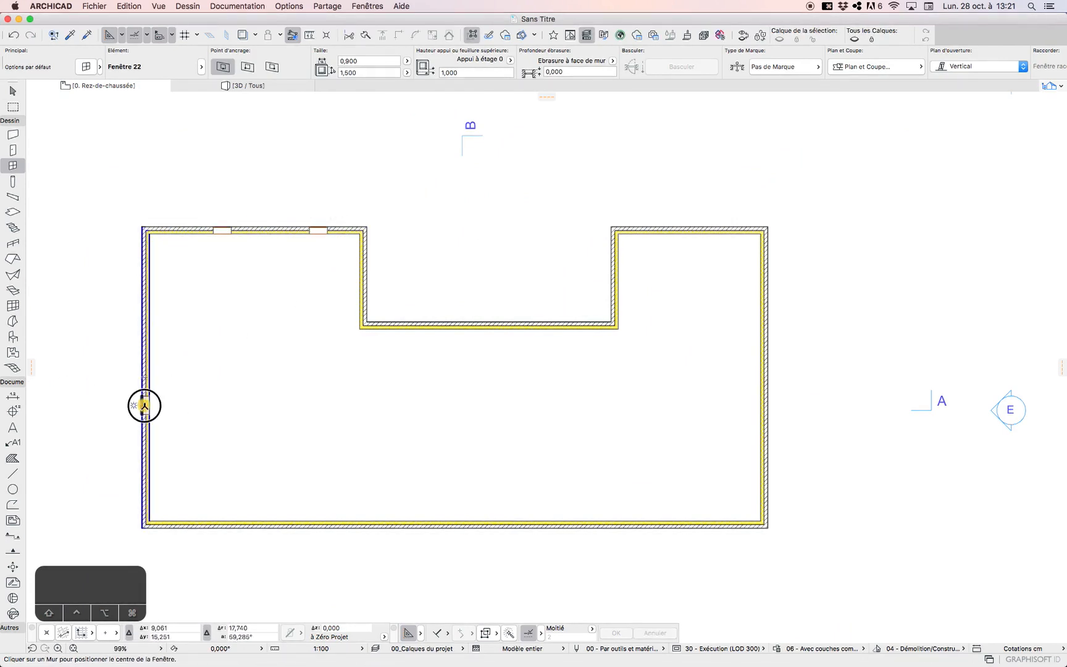
{"action": "left_click", "coordinate": [146, 405]}
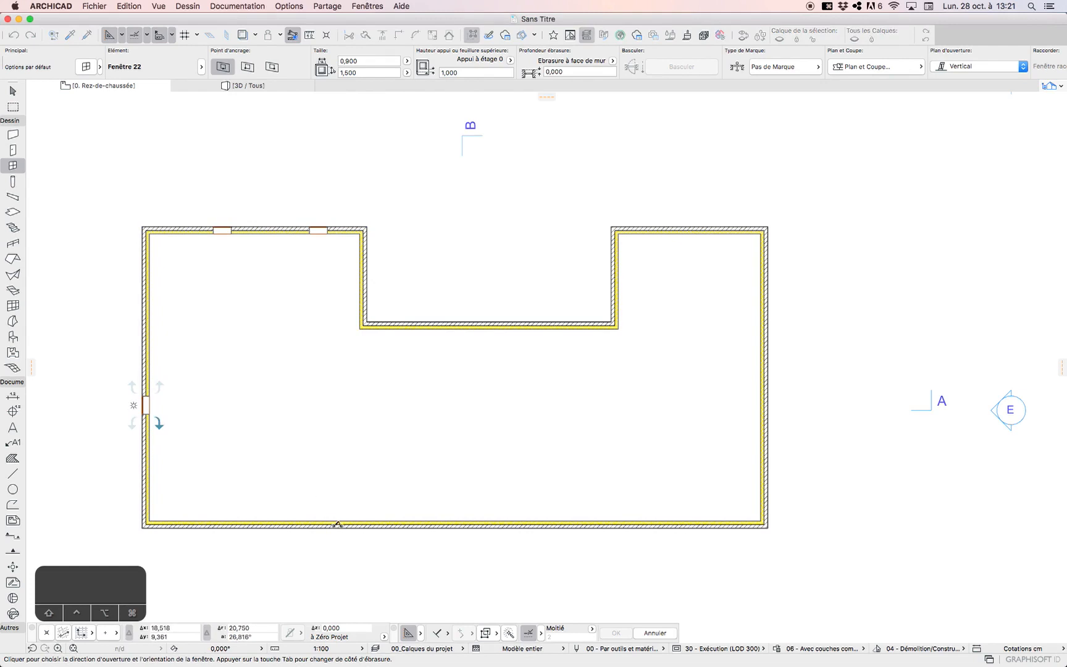
{"action": "left_click", "coordinate": [158, 423]}
Place two 0.900 by 1.500 m windows in the south wall and one near the middle of the east wall
{"action": "left_click", "coordinate": [381, 524]}
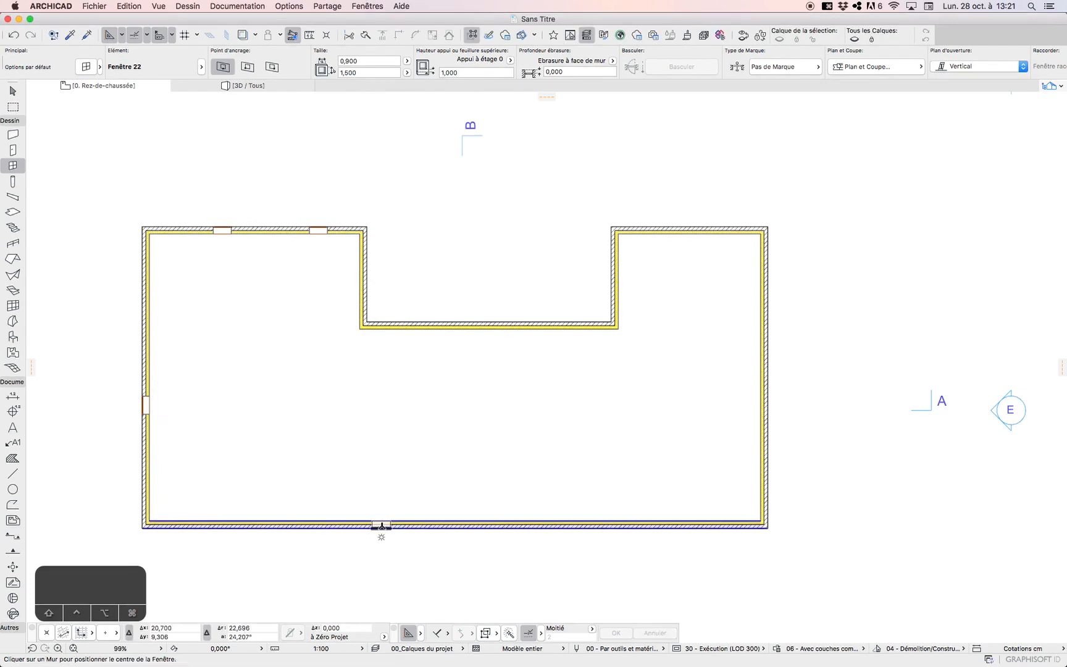
{"action": "left_click", "coordinate": [552, 572]}
{"action": "left_click", "coordinate": [600, 524]}
{"action": "left_click", "coordinate": [646, 560]}
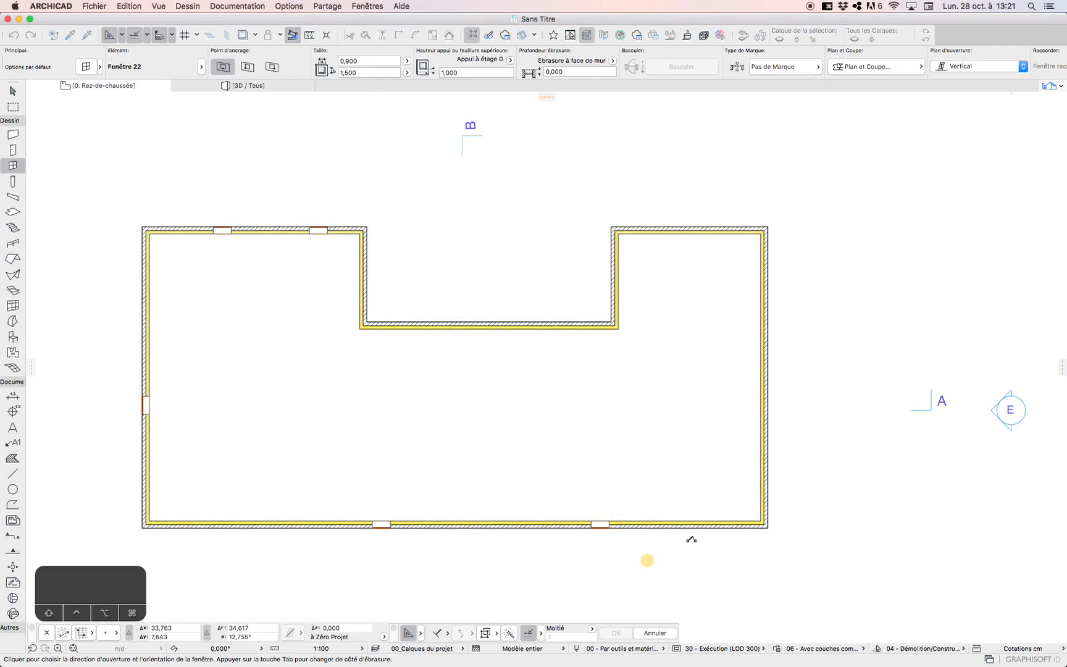
{"action": "left_click", "coordinate": [764, 383]}
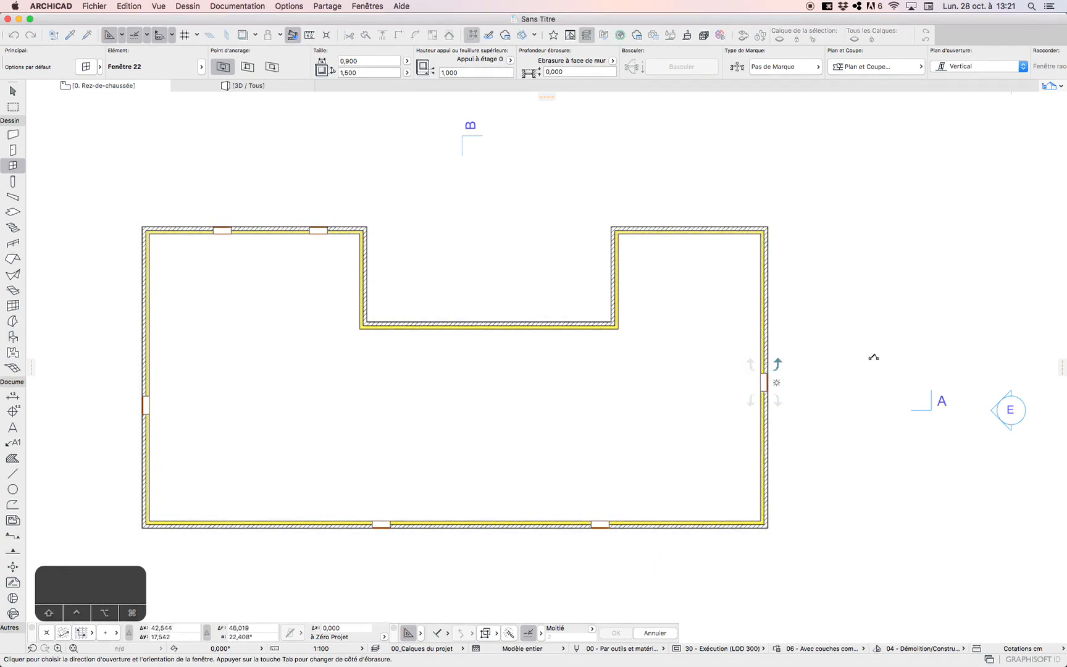
{"action": "left_click", "coordinate": [833, 336]}
Place one 0.900 by 1.500 m window in the north-east wall section and one in the recessed wall
{"action": "left_click", "coordinate": [678, 222]}
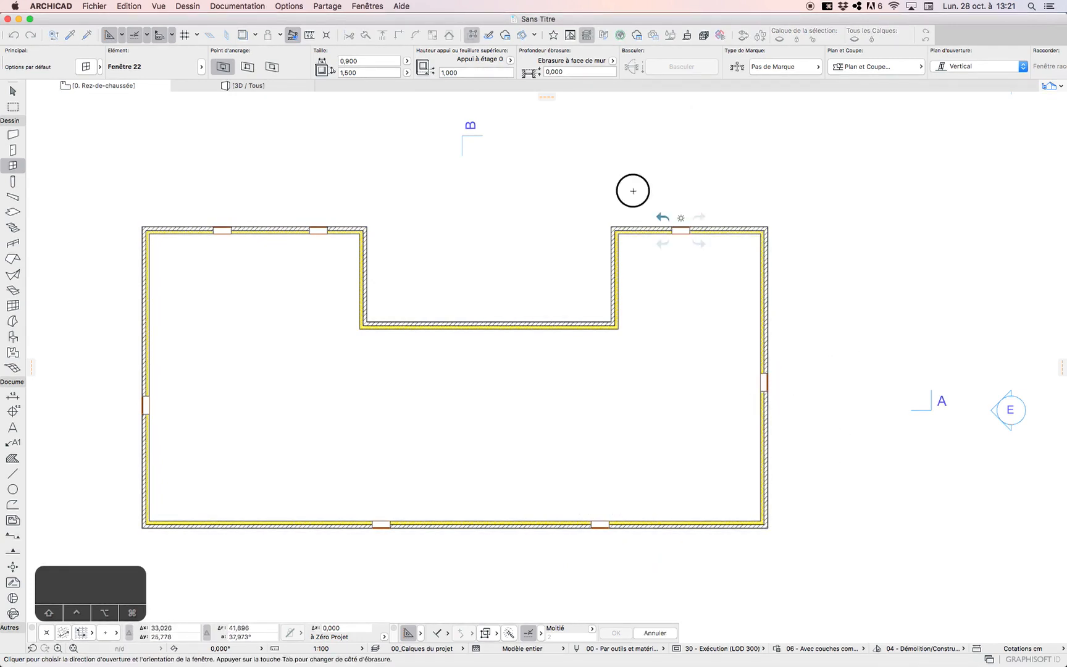
{"action": "left_click", "coordinate": [631, 188]}
{"action": "left_click", "coordinate": [503, 324]}
{"action": "left_click", "coordinate": [474, 232]}
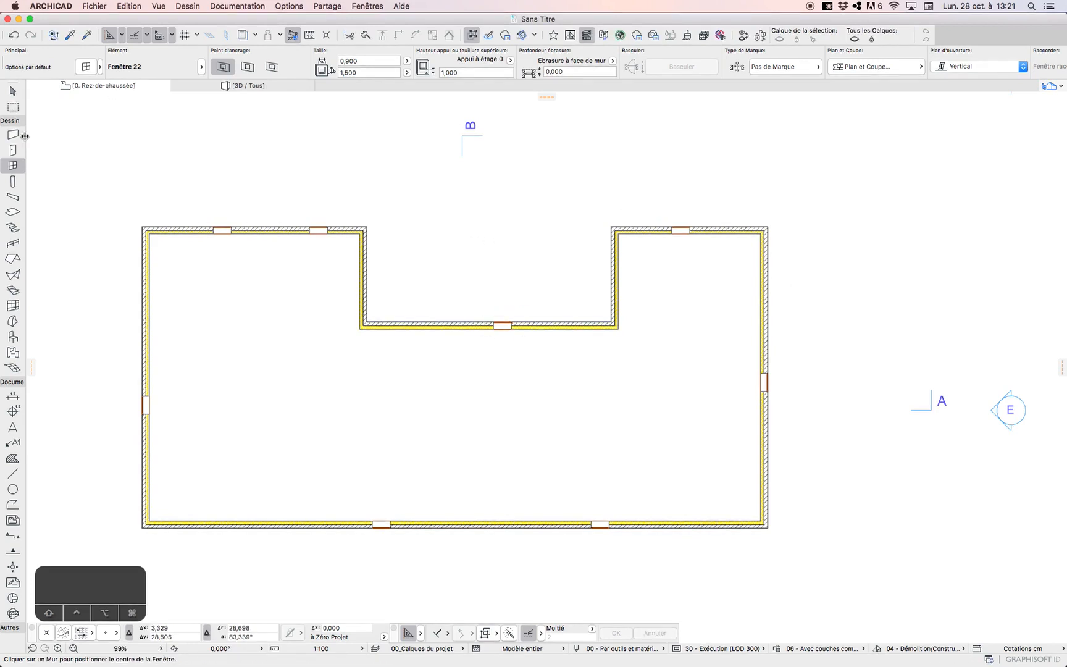
Place inward-opening Porte 22 doors, 0.900 by 2.100 m, in the north wall near the north-west corner and the west wall near the south-west corner
{"action": "left_click", "coordinate": [12, 150]}
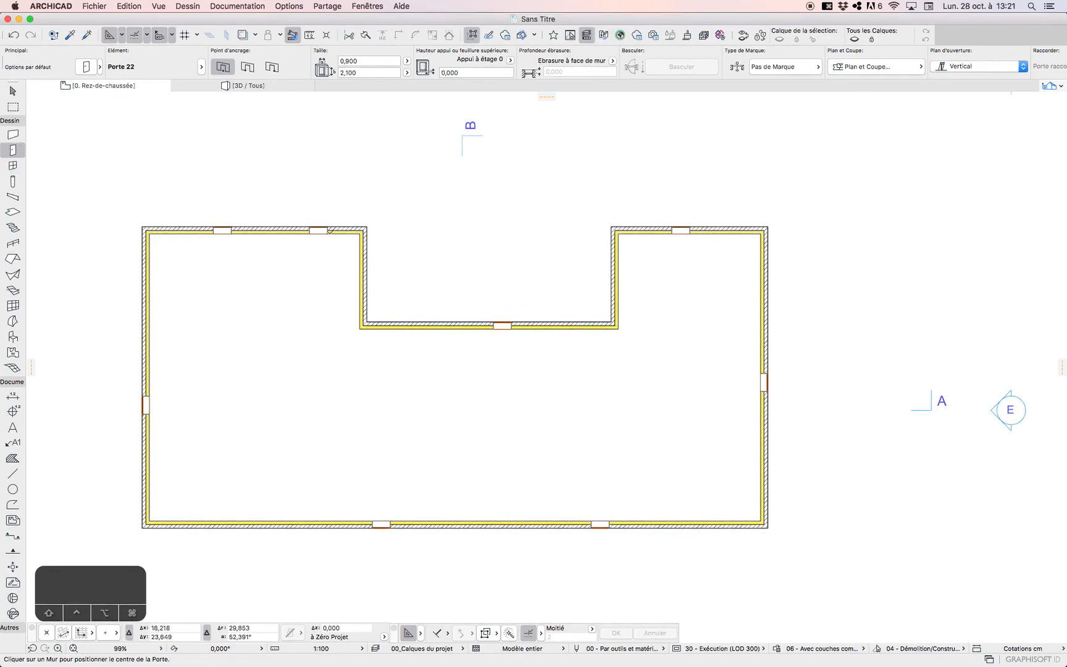
{"action": "left_click", "coordinate": [170, 229]}
{"action": "left_click", "coordinate": [110, 288]}
{"action": "left_click", "coordinate": [144, 499]}
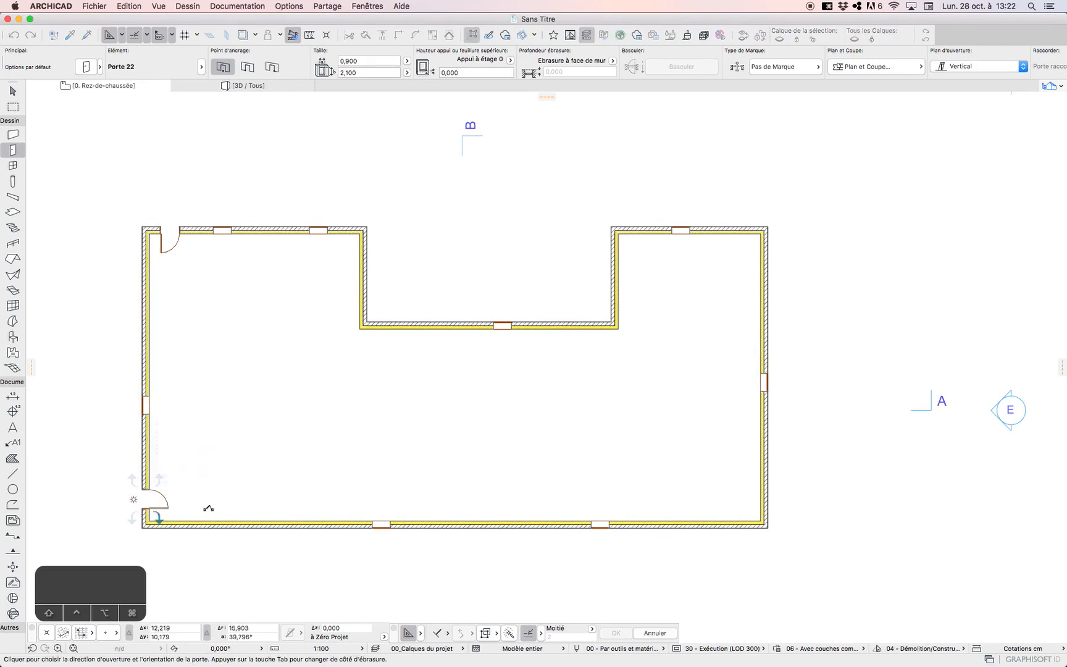
{"action": "left_click", "coordinate": [278, 475]}
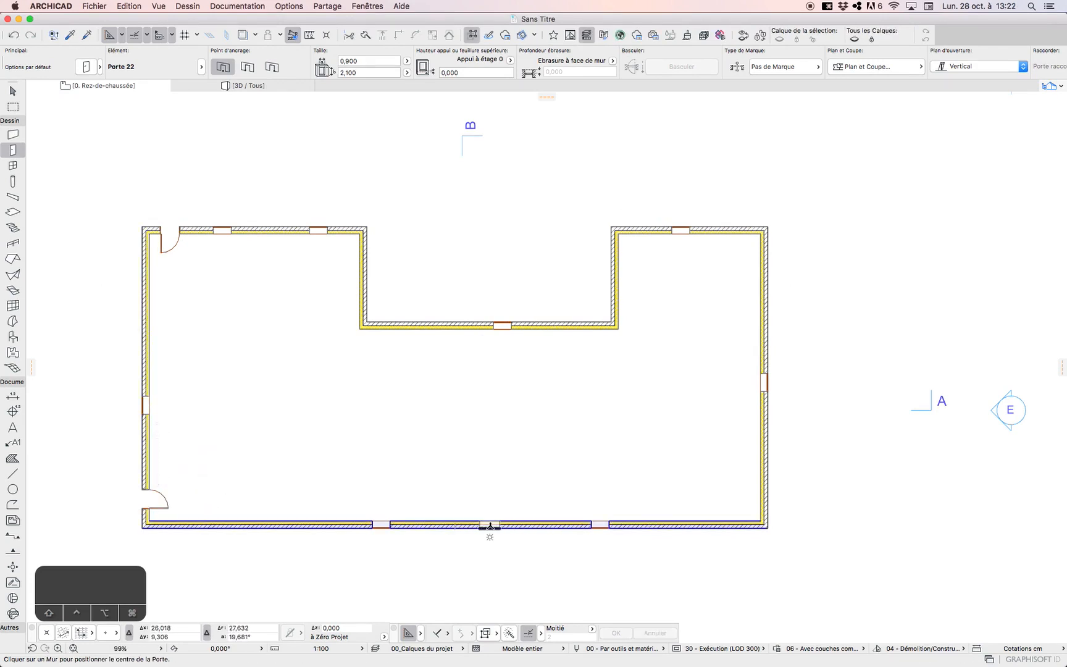
Place inward-opening 0.900 by 2.100 m doors between the two south windows and in the east wall south of its window
{"action": "left_click", "coordinate": [493, 507]}
{"action": "left_click", "coordinate": [494, 501]}
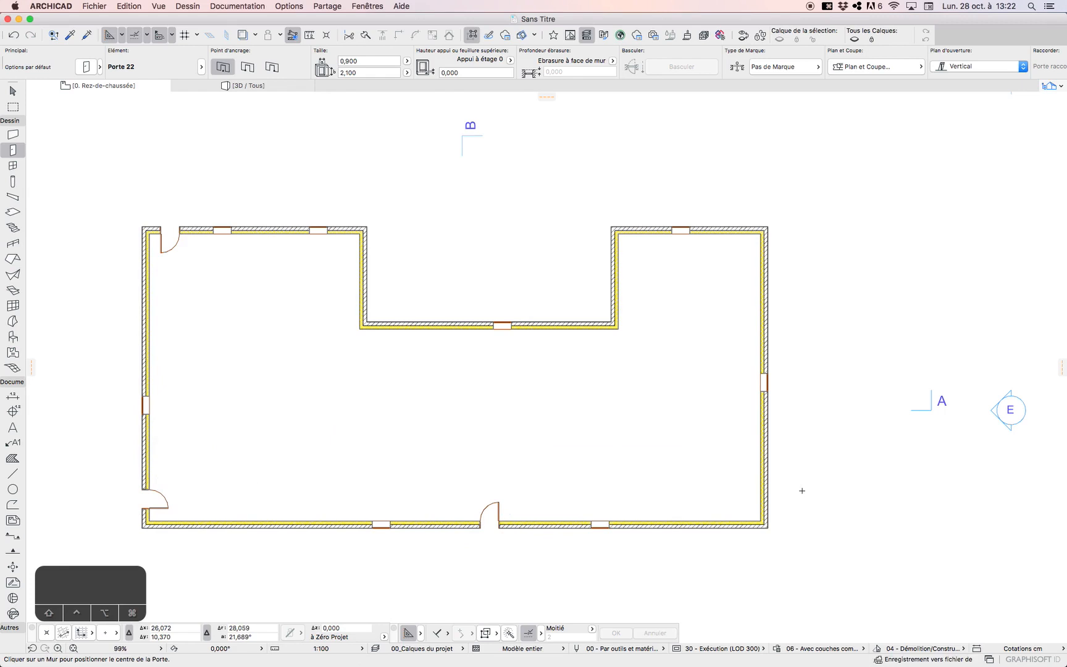
{"action": "left_click", "coordinate": [768, 458]}
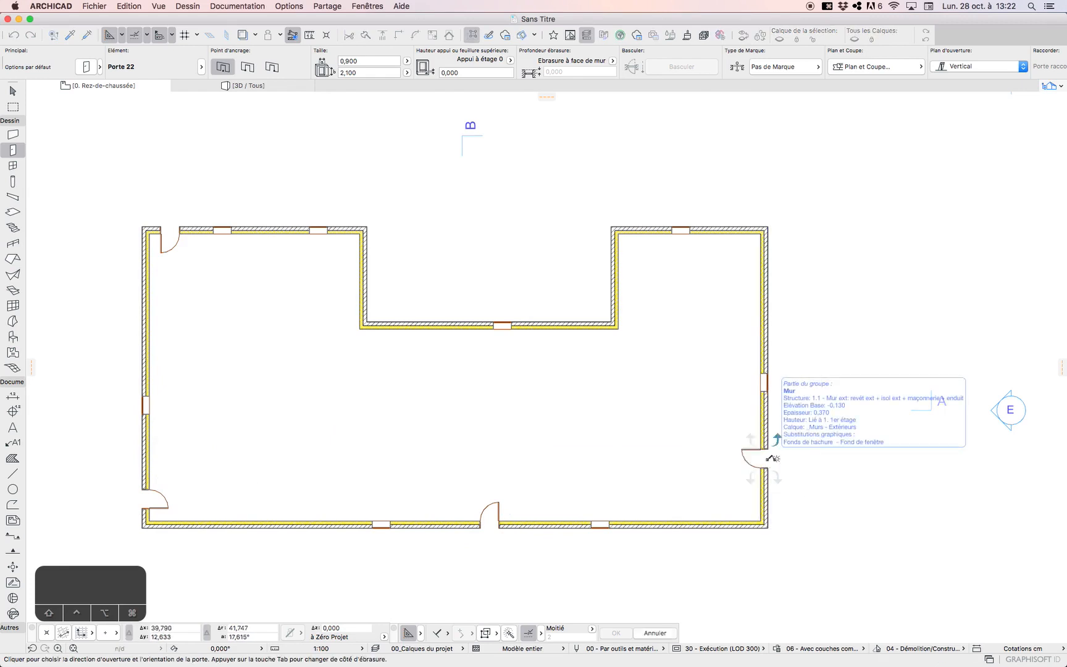
{"action": "left_click", "coordinate": [720, 468]}
Place inward-opening 0.900 by 2.100 m doors near the north-east corner and in the recessed wall west of its window
{"action": "left_click", "coordinate": [743, 230]}
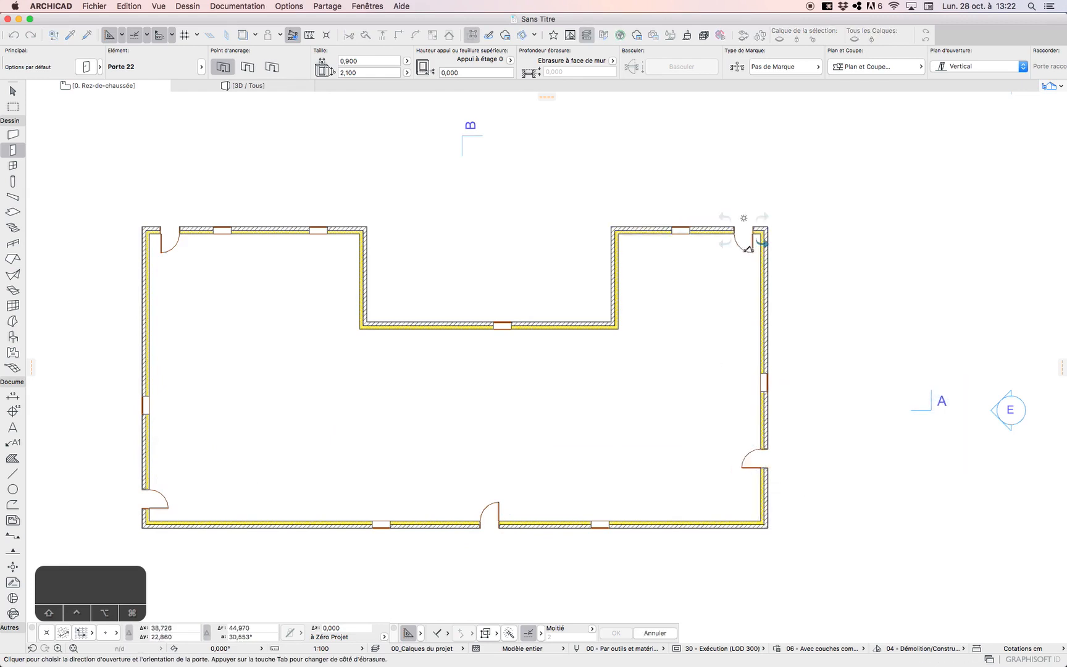
{"action": "left_click", "coordinate": [453, 328]}
{"action": "left_click", "coordinate": [461, 329]}
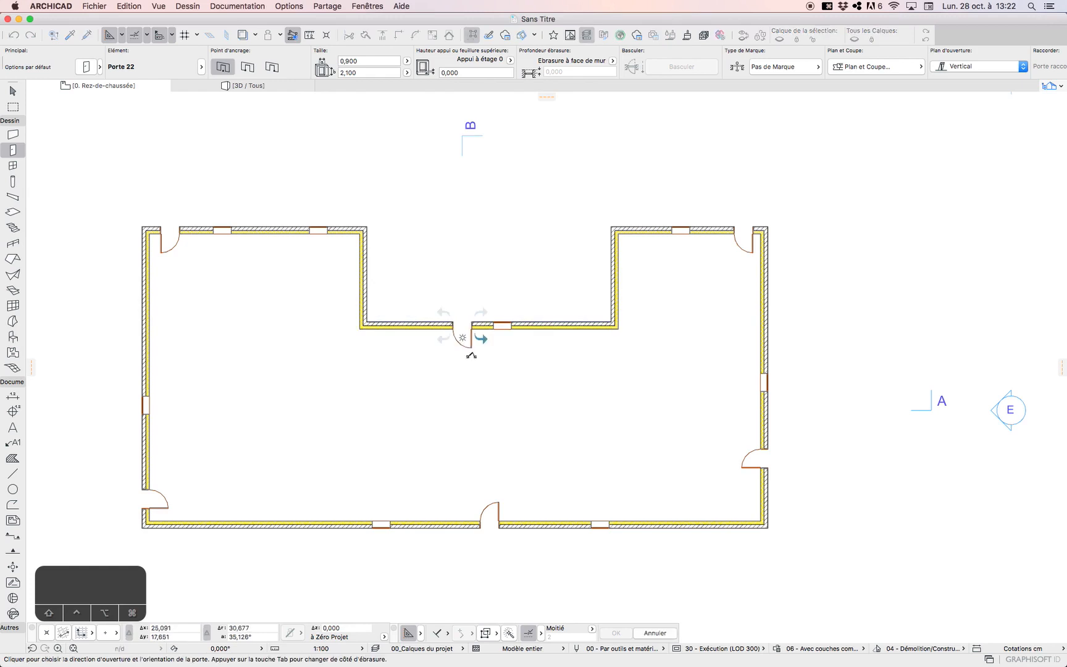
{"action": "key", "text": "Escape"}
{"action": "left_click", "coordinate": [458, 328]}
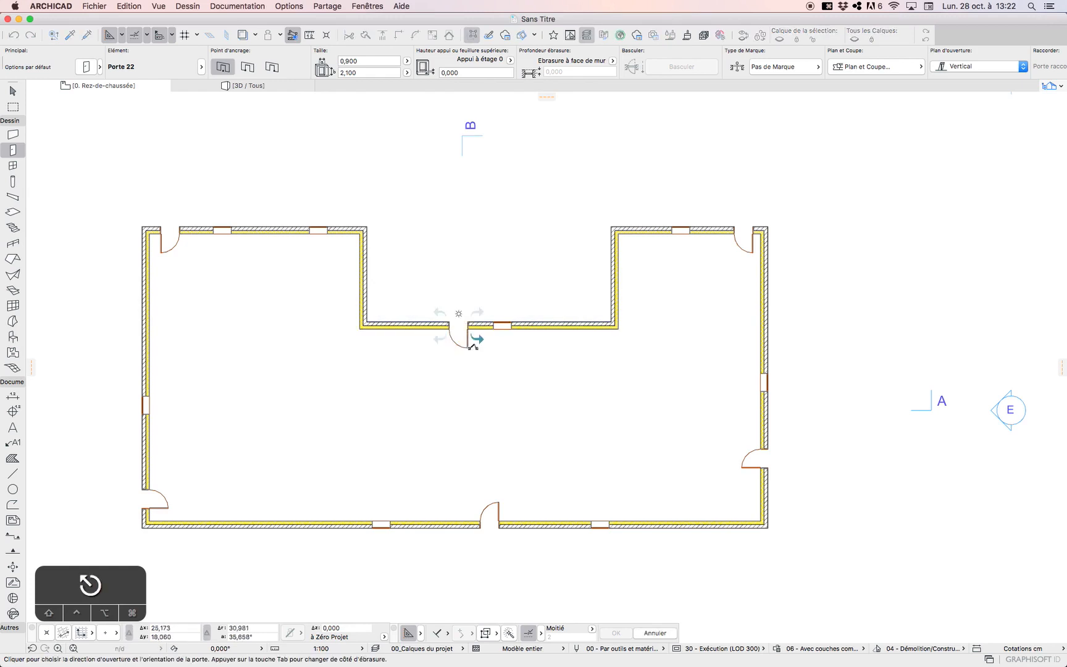
{"action": "left_click", "coordinate": [473, 339]}
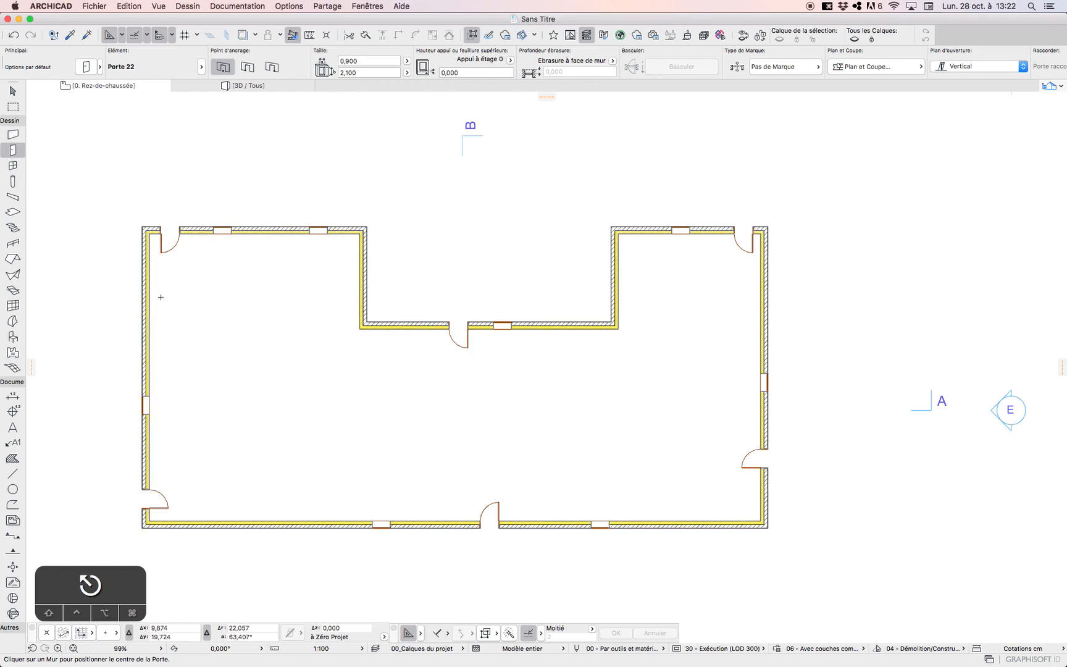
{"action": "left_click", "coordinate": [13, 92]}
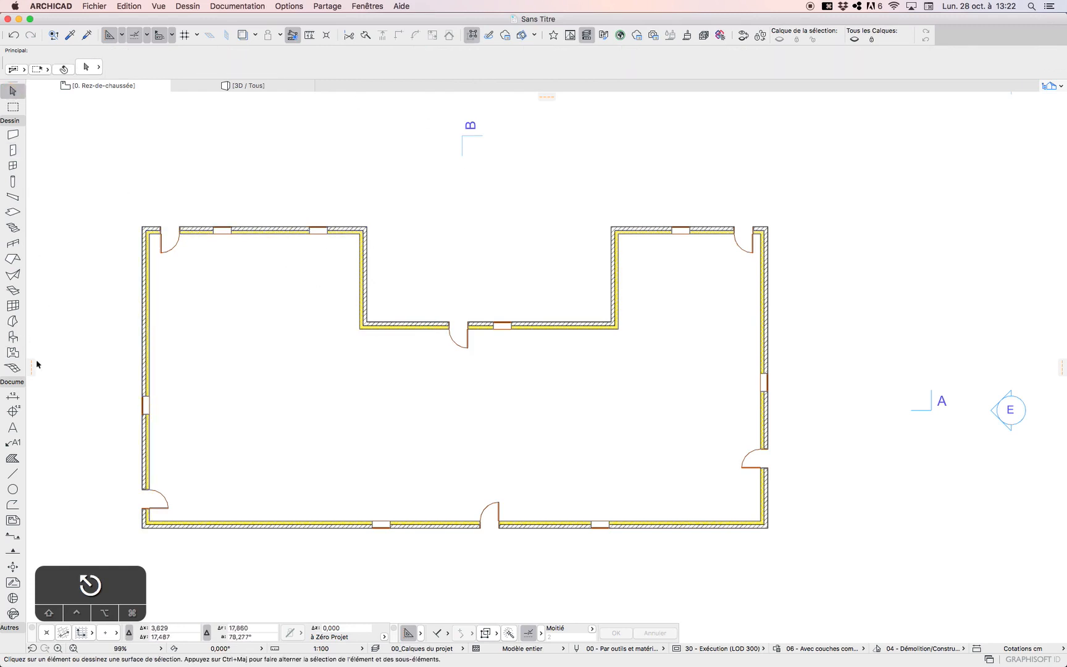
{"action": "left_click", "coordinate": [12, 396]}
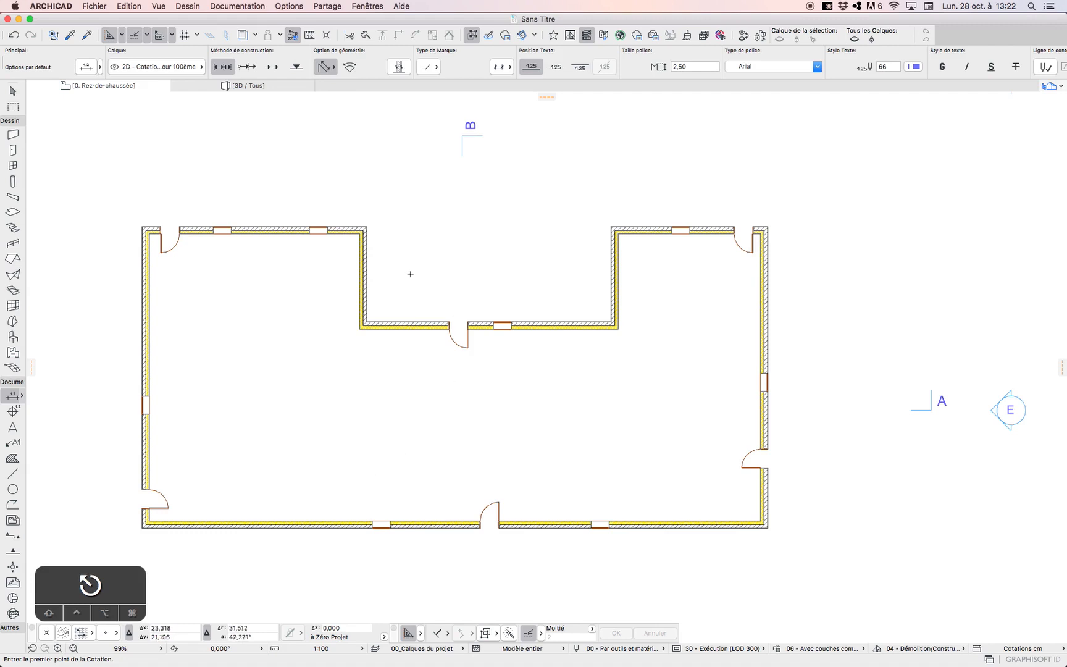
{"action": "left_click", "coordinate": [144, 227]}
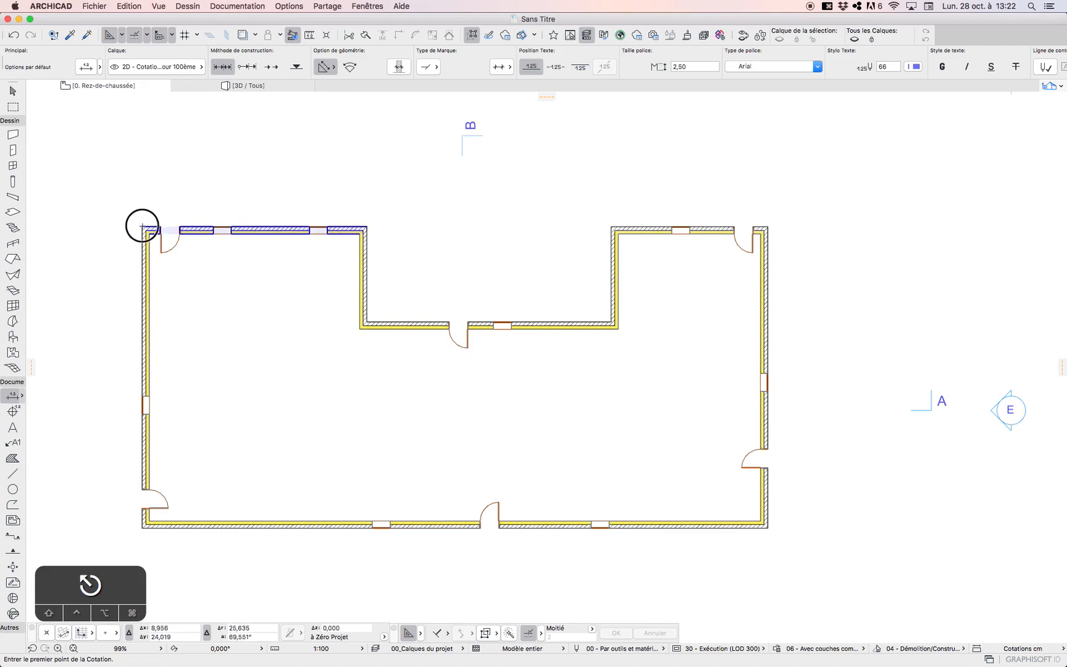
{"action": "left_click", "coordinate": [214, 228]}
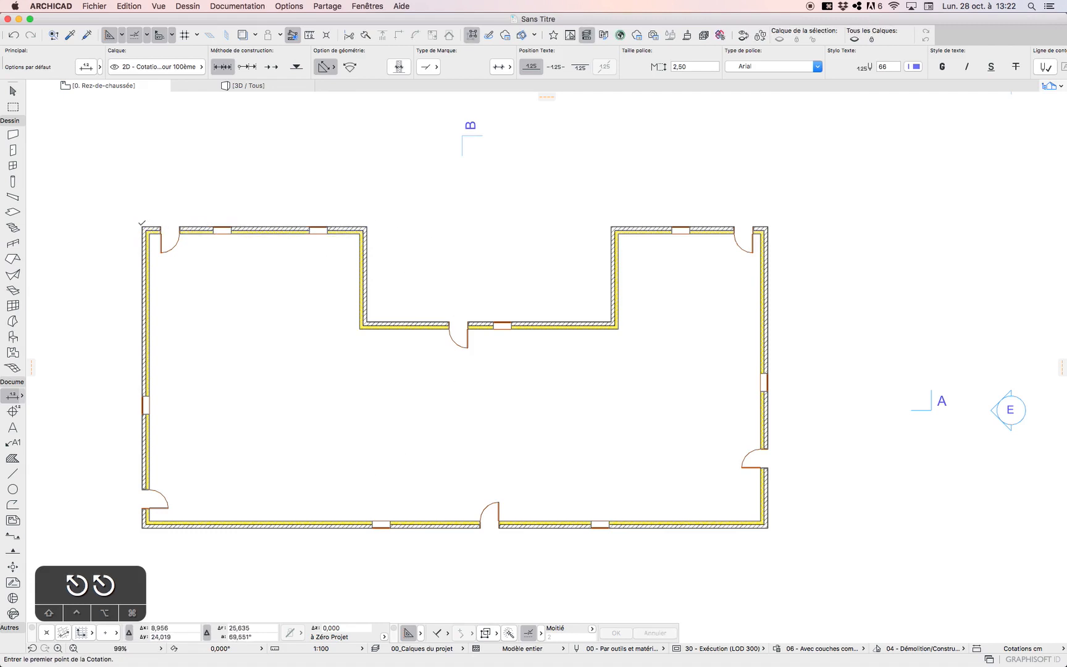
{"action": "scroll", "coordinate": [159, 220], "scroll_direction": "up", "scroll_amount": 5}
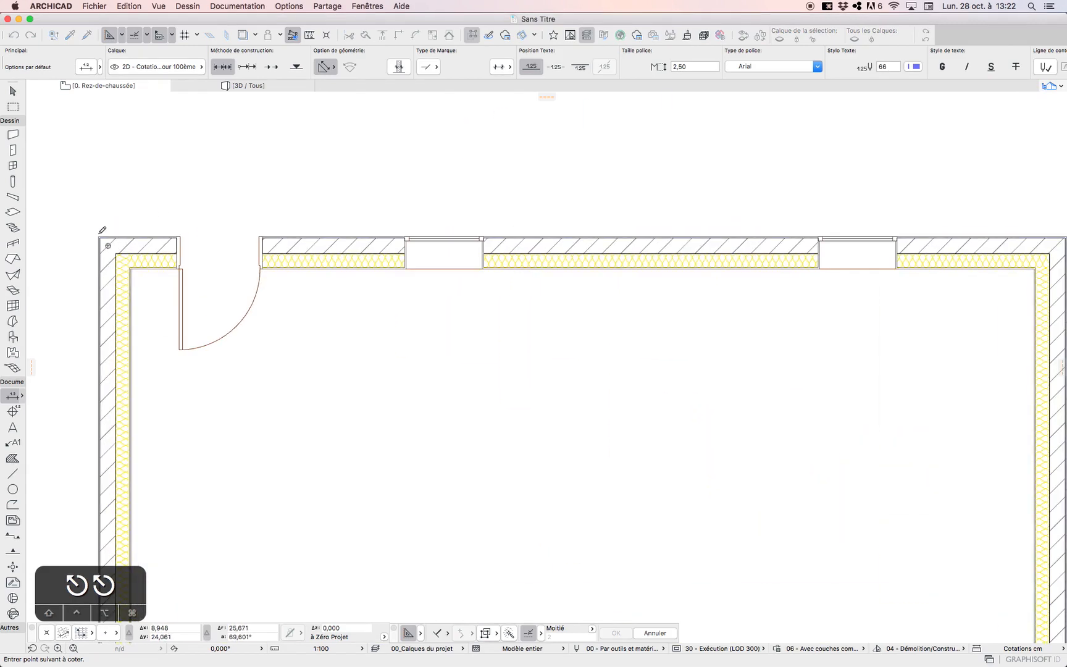
{"action": "scroll", "coordinate": [60, 345], "scroll_direction": "down", "scroll_amount": 5}
{"action": "key", "text": "Escape"}
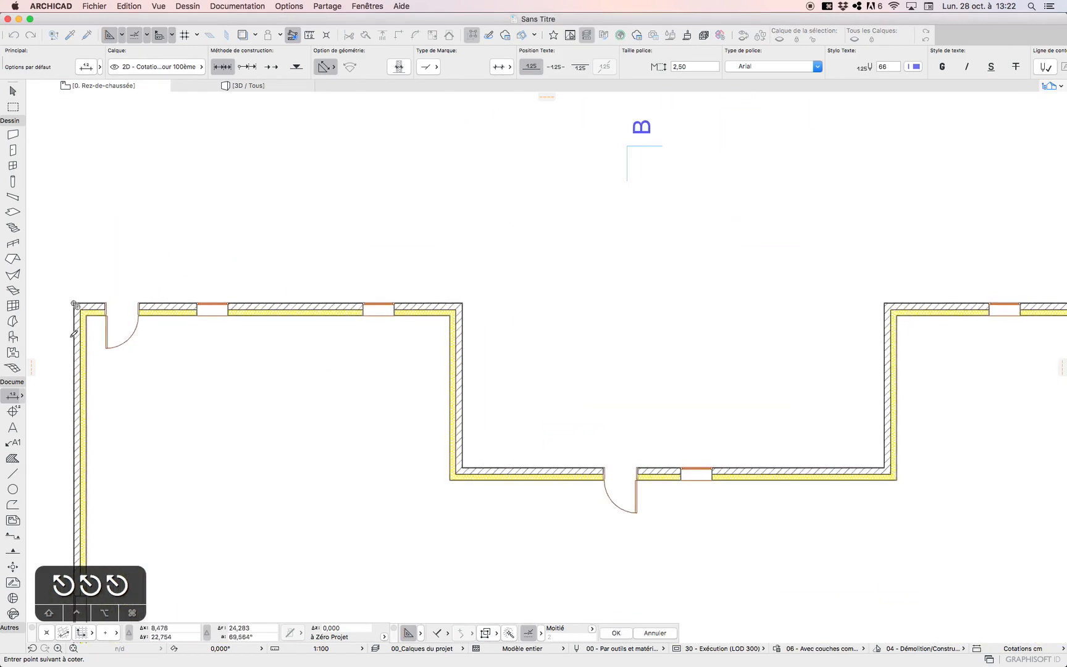
{"action": "key", "text": "Escape"}
{"action": "left_click", "coordinate": [74, 302]}
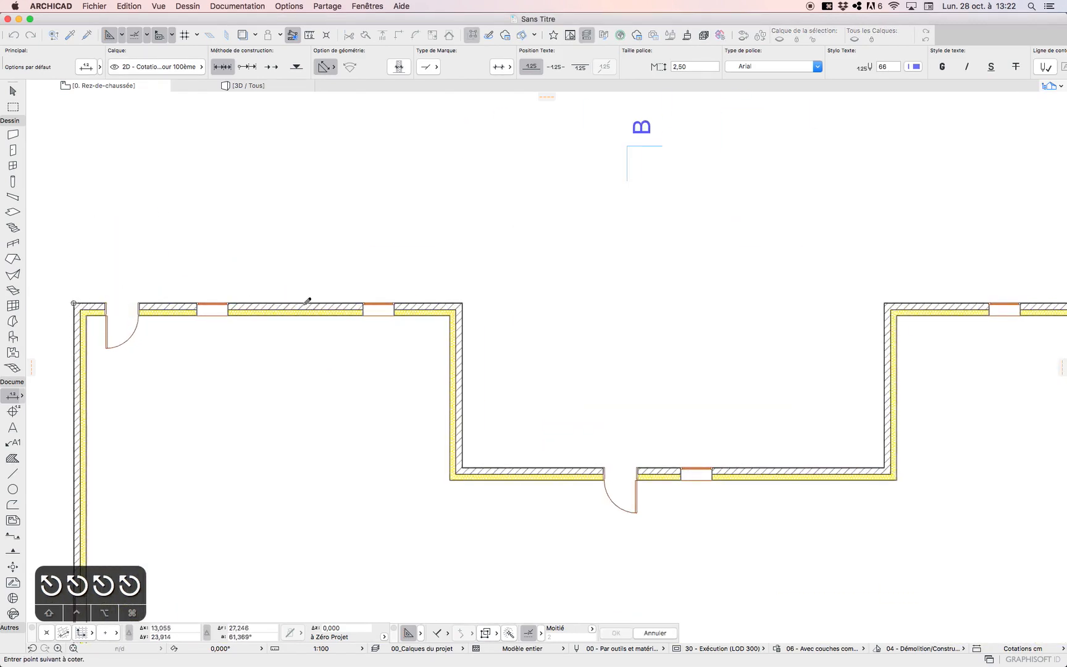
{"action": "left_click", "coordinate": [463, 303]}
{"action": "scroll", "coordinate": [560, 349], "scroll_direction": "down", "scroll_amount": 3}
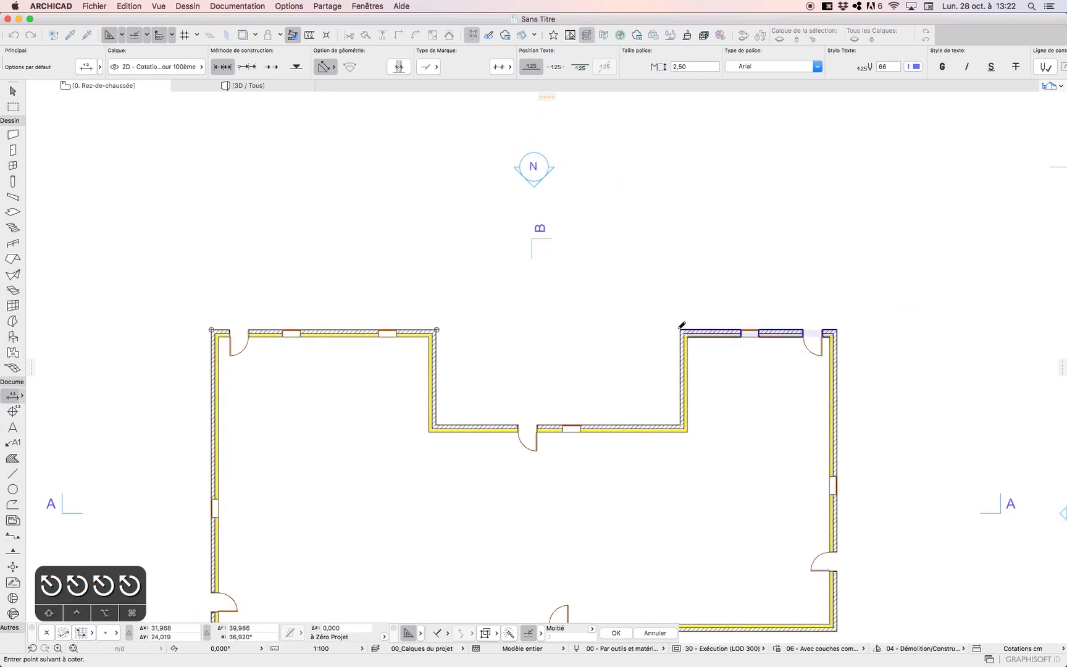
{"action": "key", "text": "Escape"}
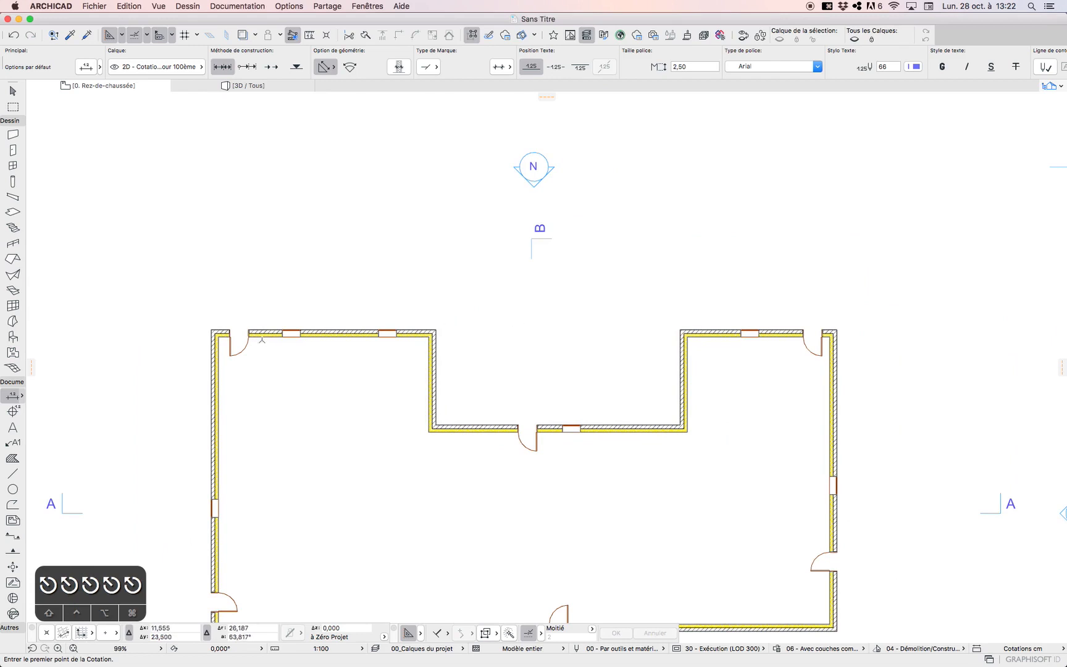
Dimension the north side with one horizontal chain through the four outer corners of its wall sections, placed just north of the building
{"action": "scroll", "coordinate": [211, 325], "scroll_direction": "up", "scroll_amount": 5}
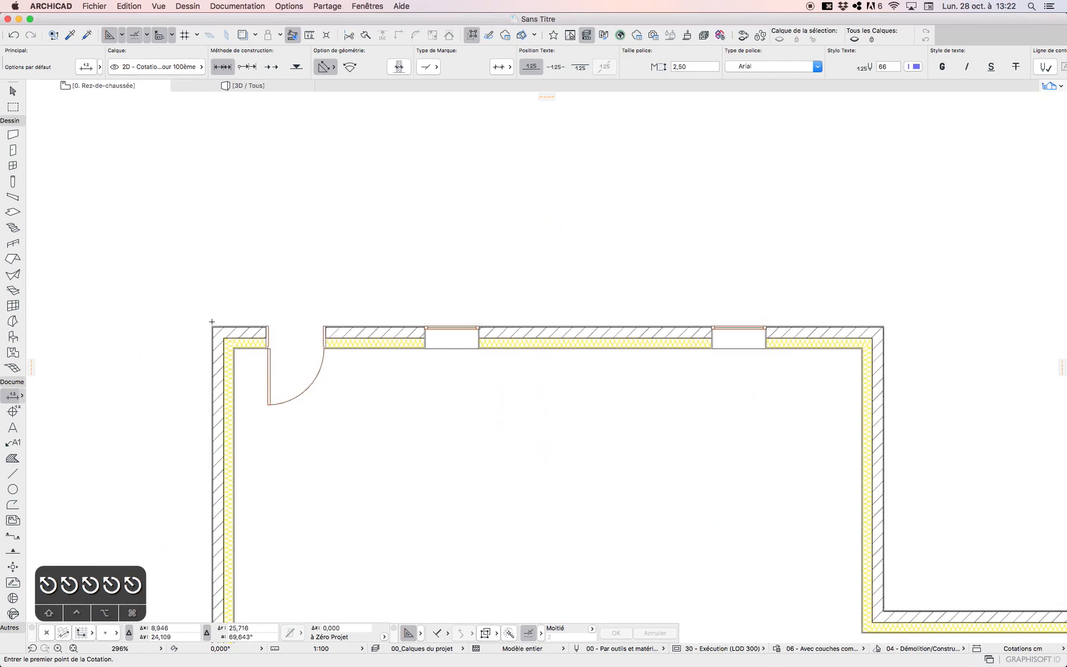
{"action": "left_click", "coordinate": [212, 325]}
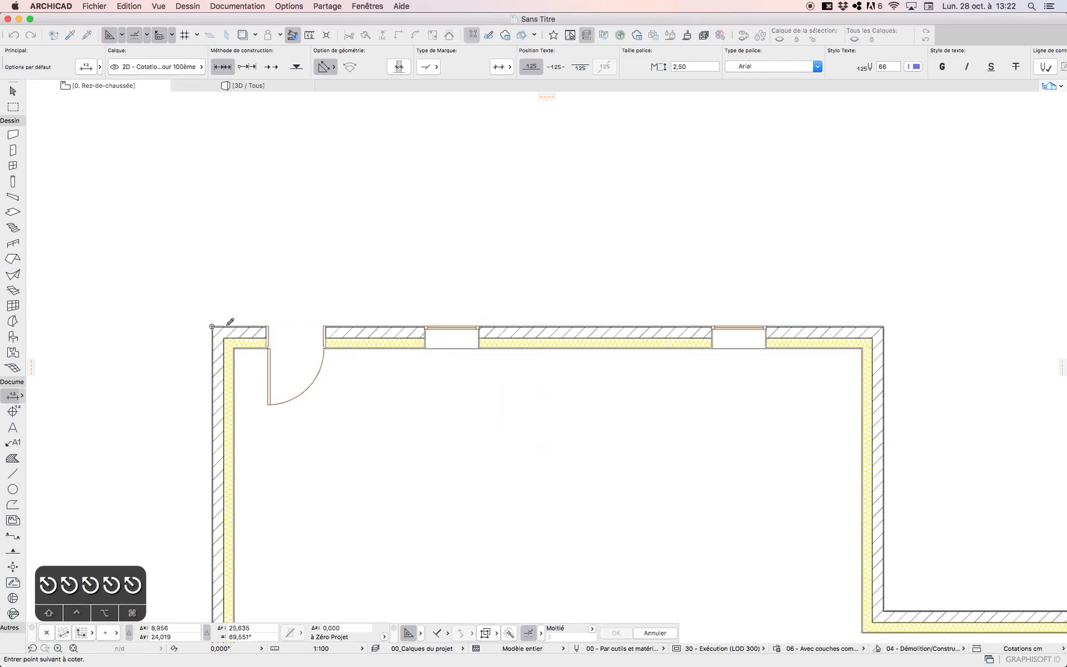
{"action": "left_click", "coordinate": [886, 325]}
{"action": "scroll", "coordinate": [92, 388], "scroll_direction": "down", "scroll_amount": 5}
{"action": "scroll", "coordinate": [729, 374], "scroll_direction": "up", "scroll_amount": 1}
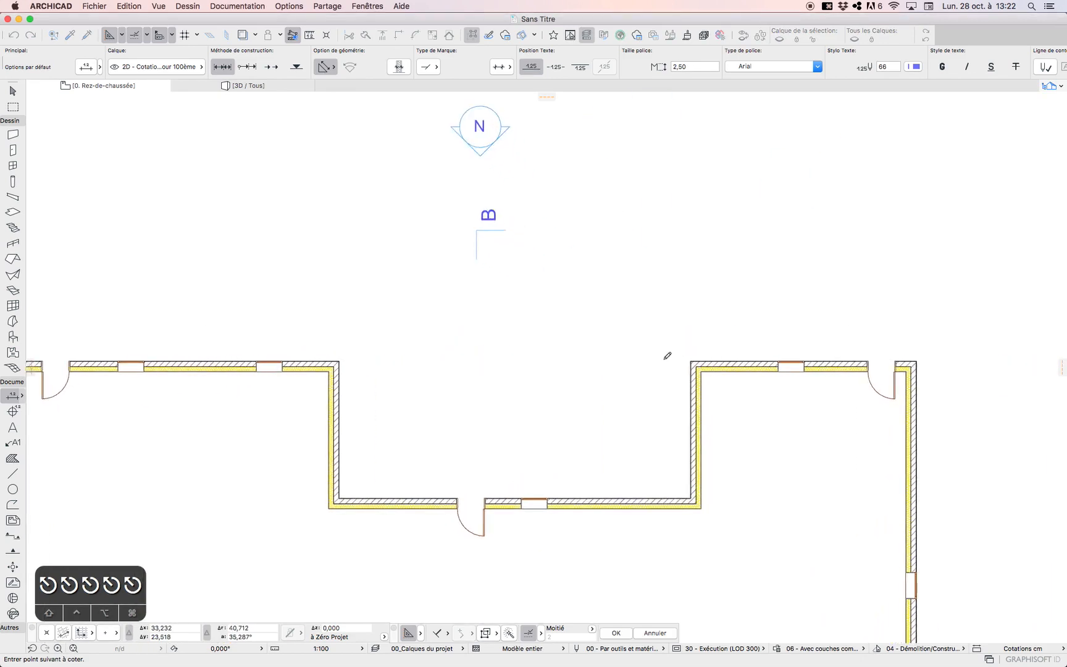
{"action": "scroll", "coordinate": [666, 355], "scroll_direction": "up", "scroll_amount": 3}
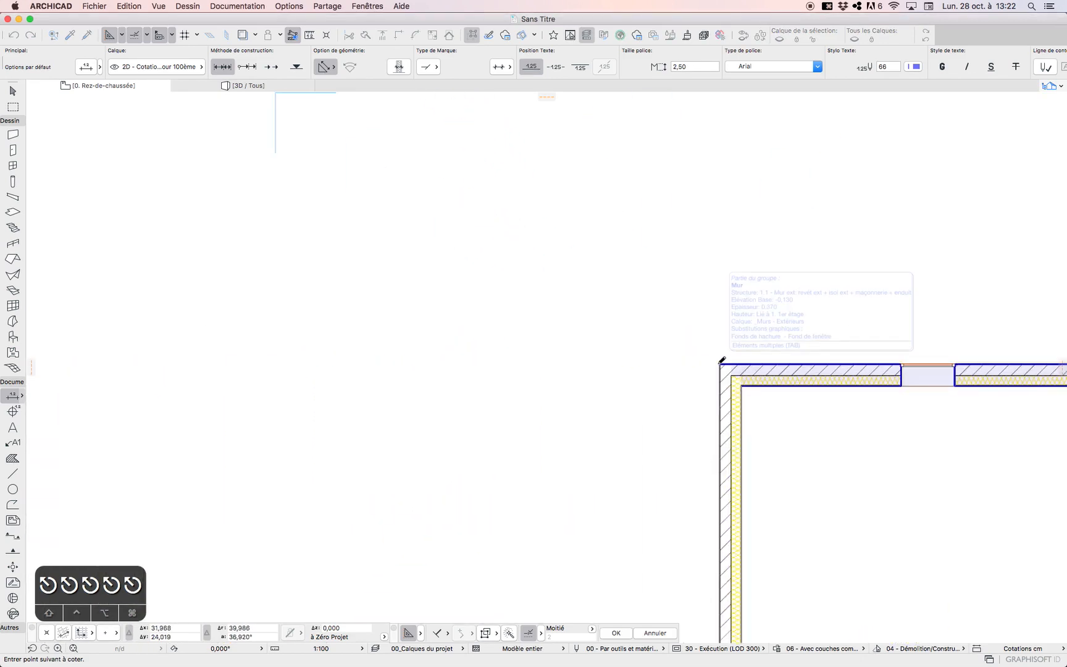
{"action": "scroll", "coordinate": [450, 449], "scroll_direction": "down", "scroll_amount": 3}
{"action": "scroll", "coordinate": [738, 410], "scroll_direction": "up", "scroll_amount": 2}
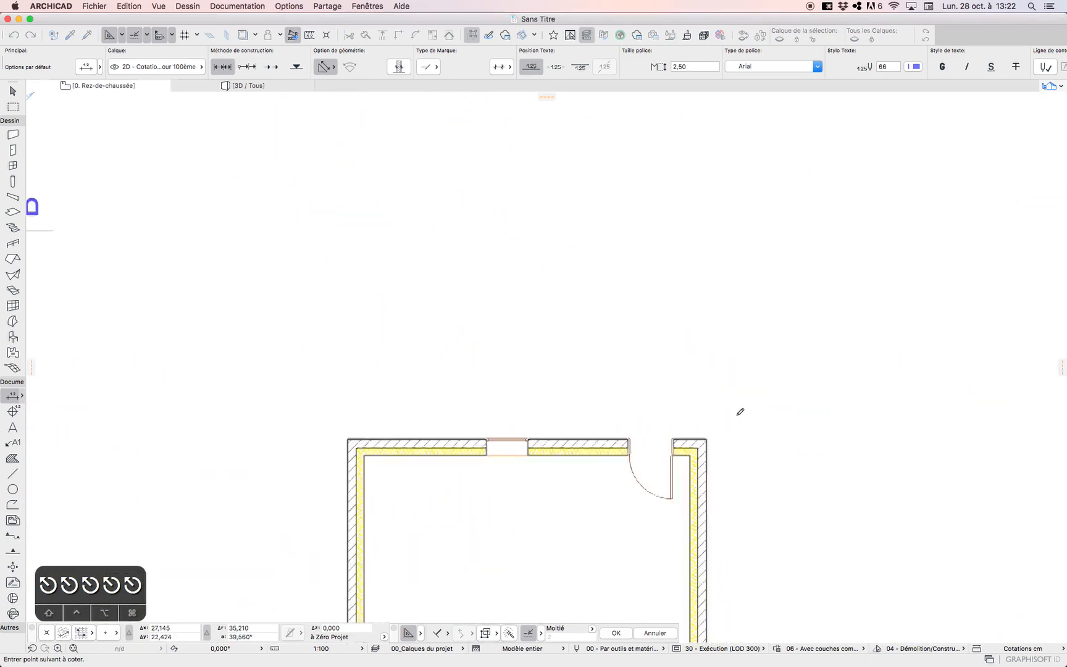
{"action": "scroll", "coordinate": [756, 438], "scroll_direction": "down", "scroll_amount": 4}
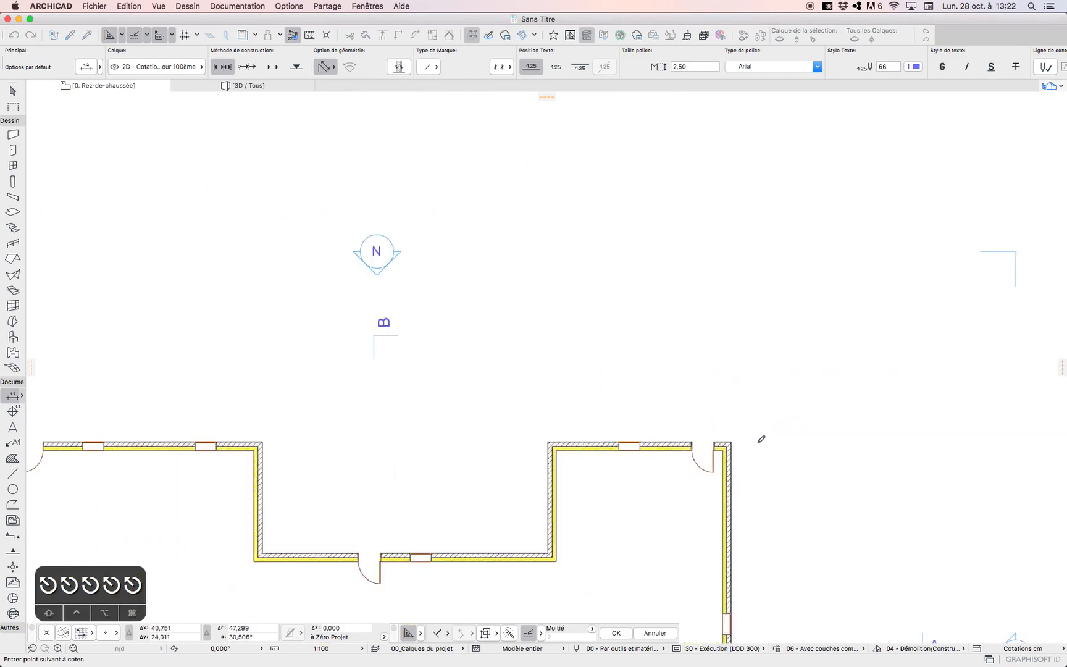
{"action": "double_click", "coordinate": [515, 413]}
{"action": "left_click", "coordinate": [515, 413]}
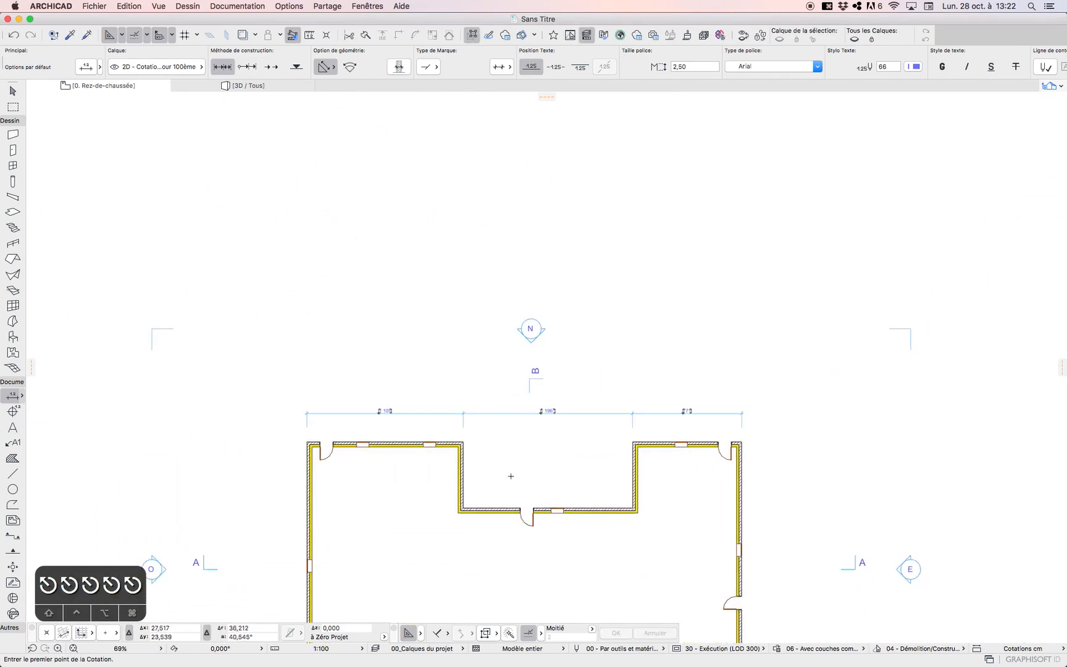
{"action": "scroll", "coordinate": [556, 465], "scroll_direction": "up", "scroll_amount": 4}
{"action": "scroll", "coordinate": [428, 313], "scroll_direction": "down", "scroll_amount": 5}
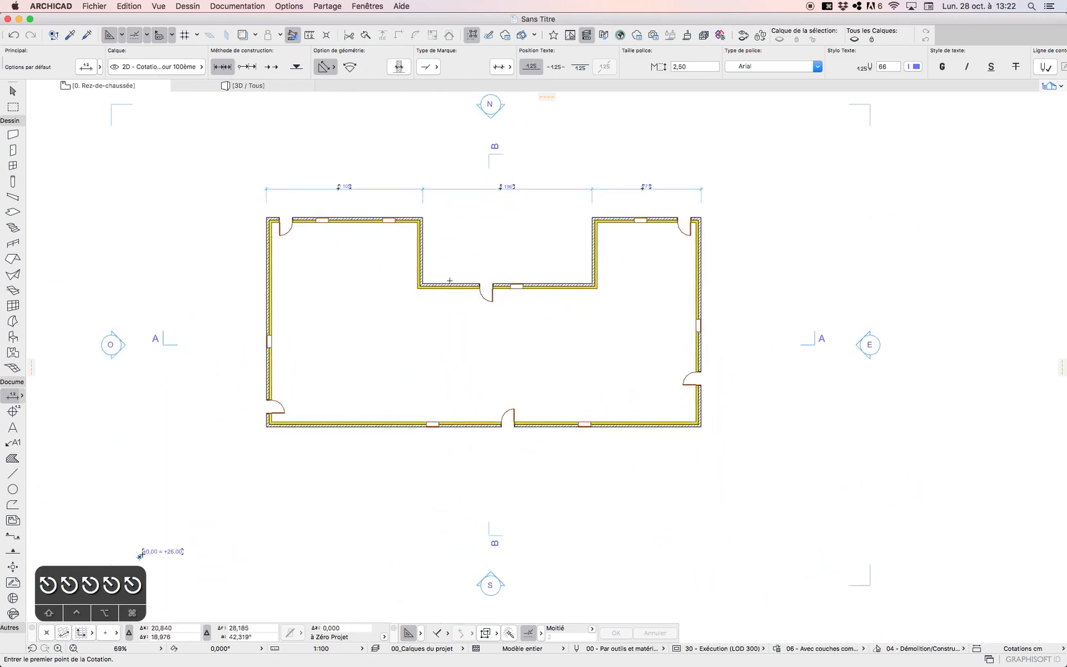
Add the edges of both north-west wall windows as dimension points to the chain along the north side
{"action": "left_click", "coordinate": [13, 92]}
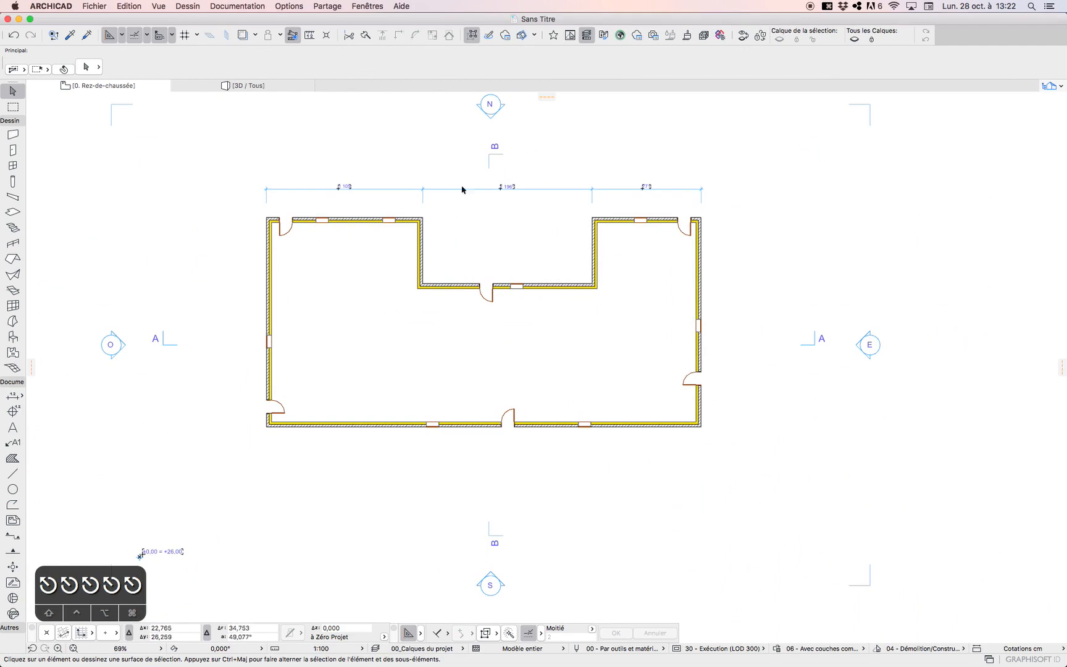
{"action": "left_click", "coordinate": [461, 189]}
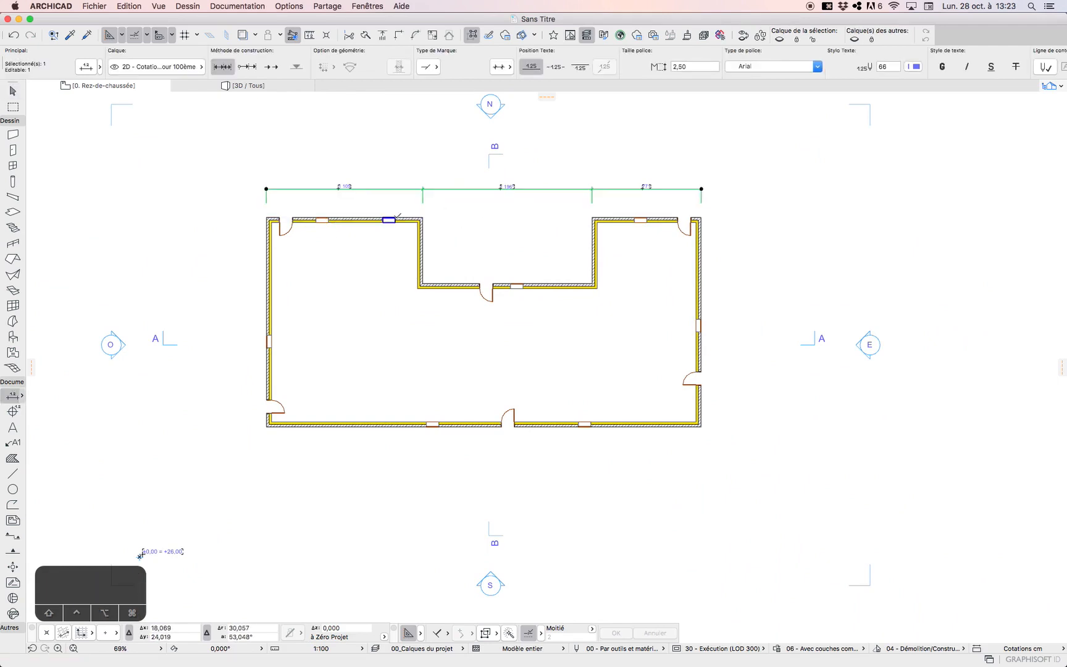
{"action": "key", "text": "Escape"}
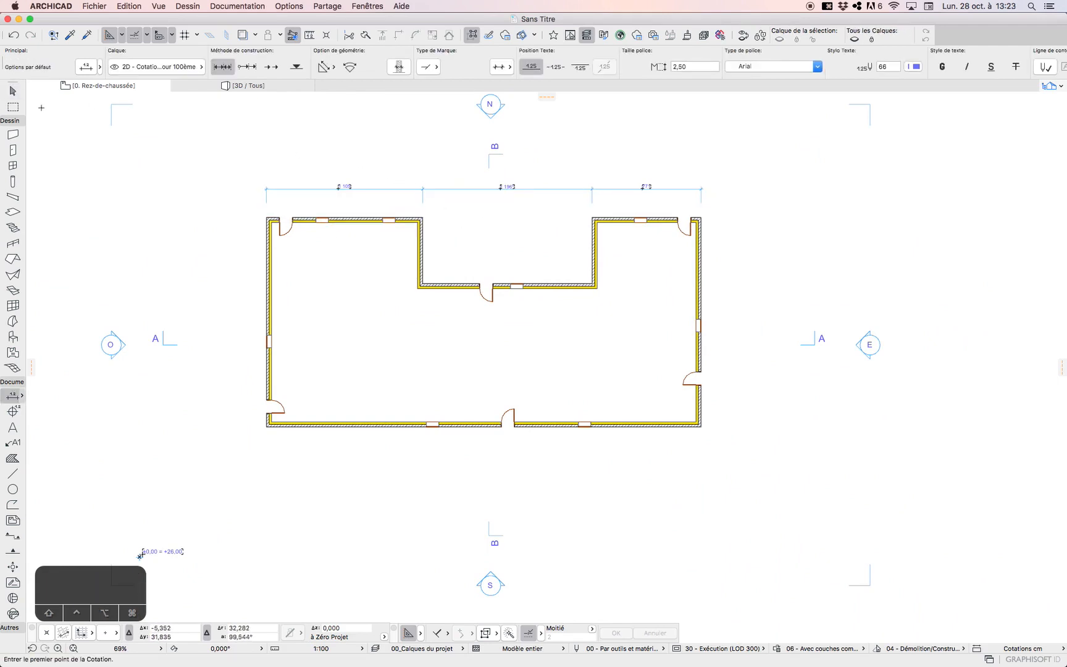
{"action": "left_click", "coordinate": [20, 96]}
{"action": "left_click", "coordinate": [402, 190]}
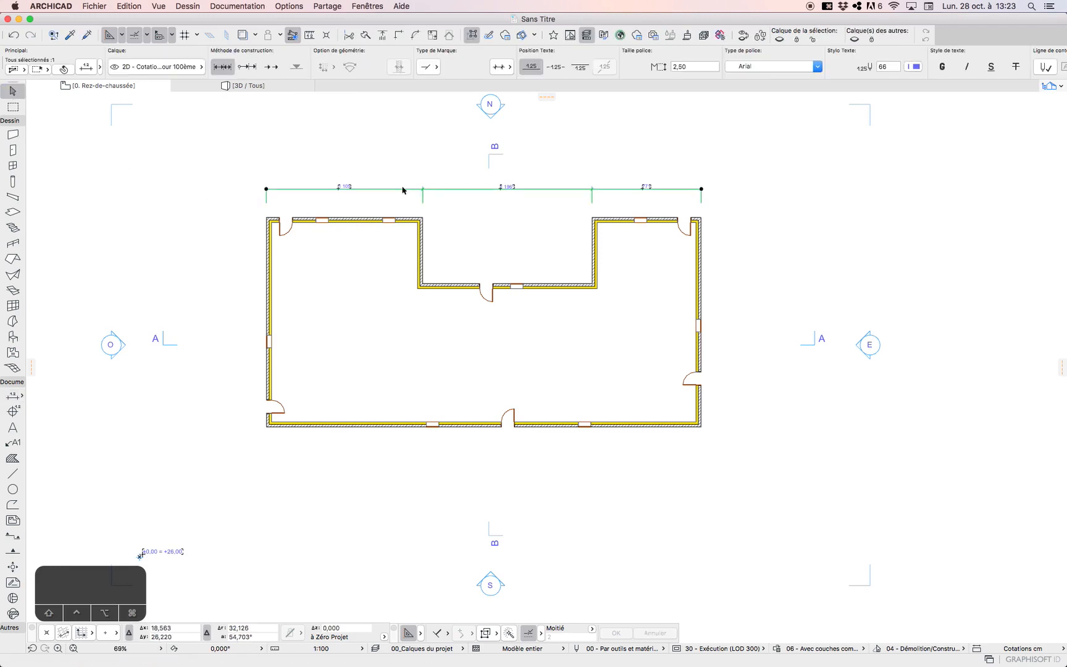
{"action": "left_click", "coordinate": [403, 190], "text": "alt"}
{"action": "left_click", "coordinate": [395, 218], "text": "super"}
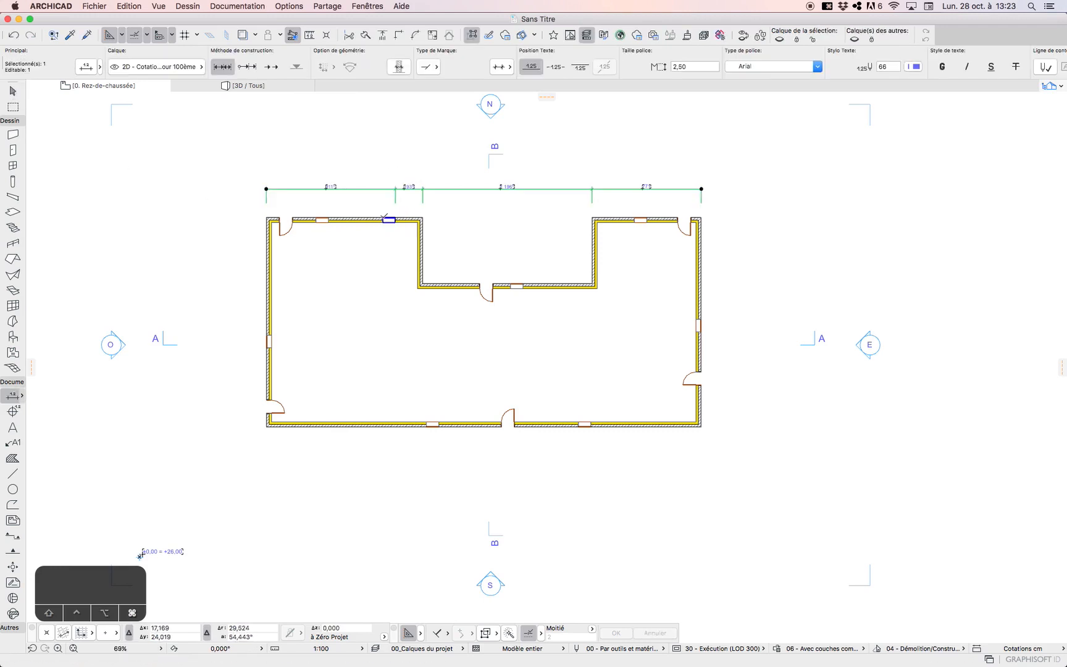
{"action": "left_click", "coordinate": [382, 218], "text": "super"}
{"action": "left_click", "coordinate": [328, 218], "text": "super"}
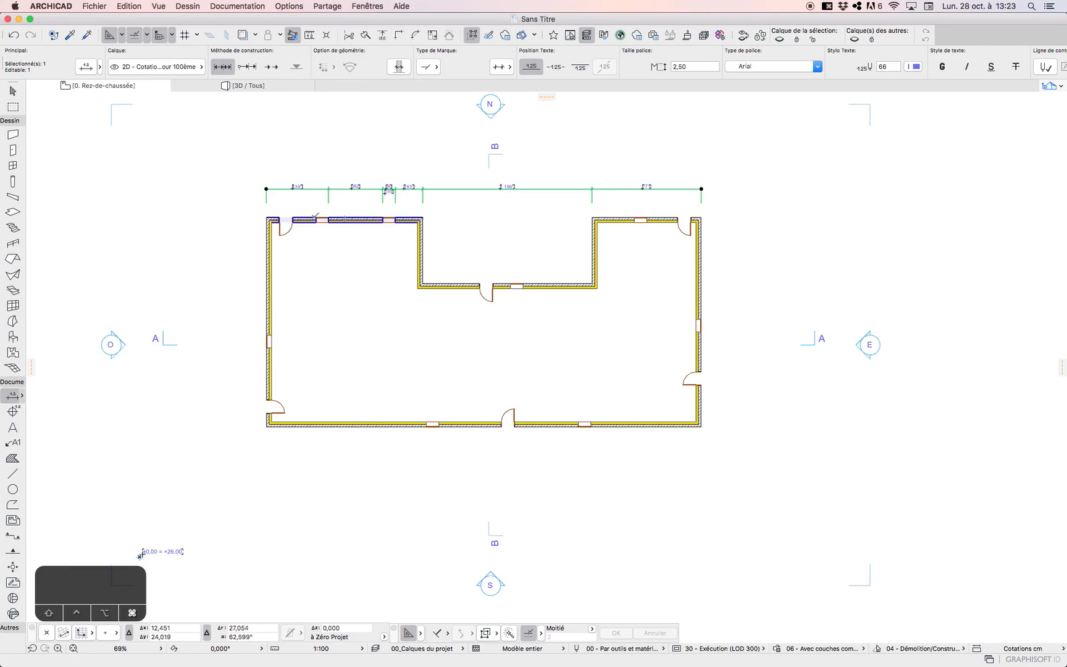
{"action": "scroll", "coordinate": [416, 207], "scroll_direction": "up", "scroll_amount": 5}
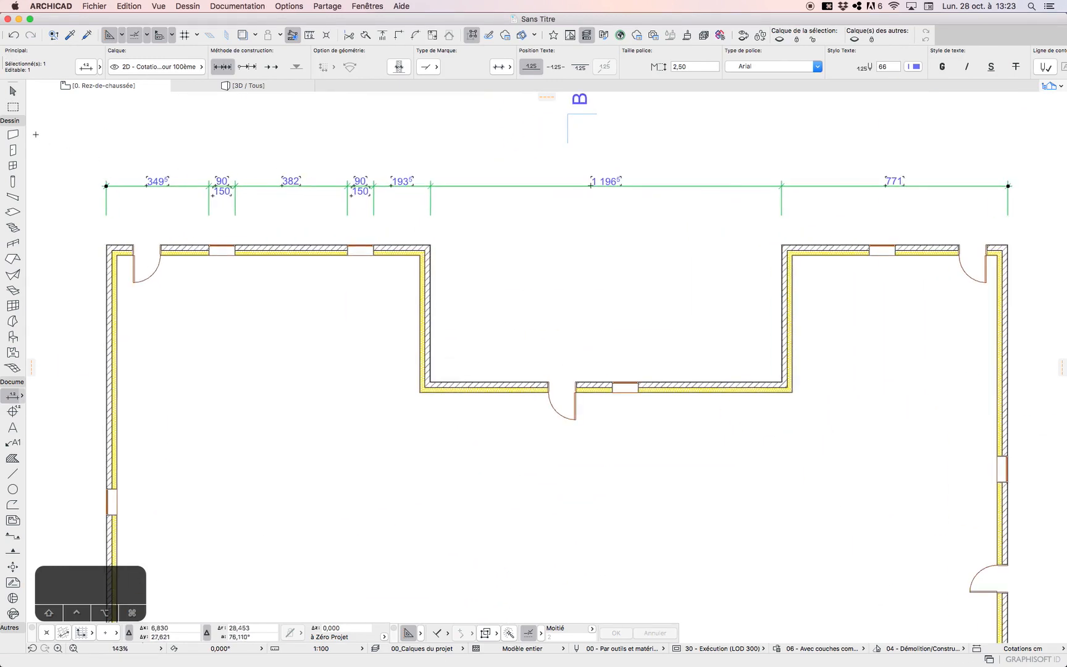
Delete the eastern window in the north-west wall section and place a new 0.900 by 1.500 m Fenêtre 22 window slightly further west
{"action": "left_click", "coordinate": [12, 90]}
{"action": "left_click", "coordinate": [357, 254]}
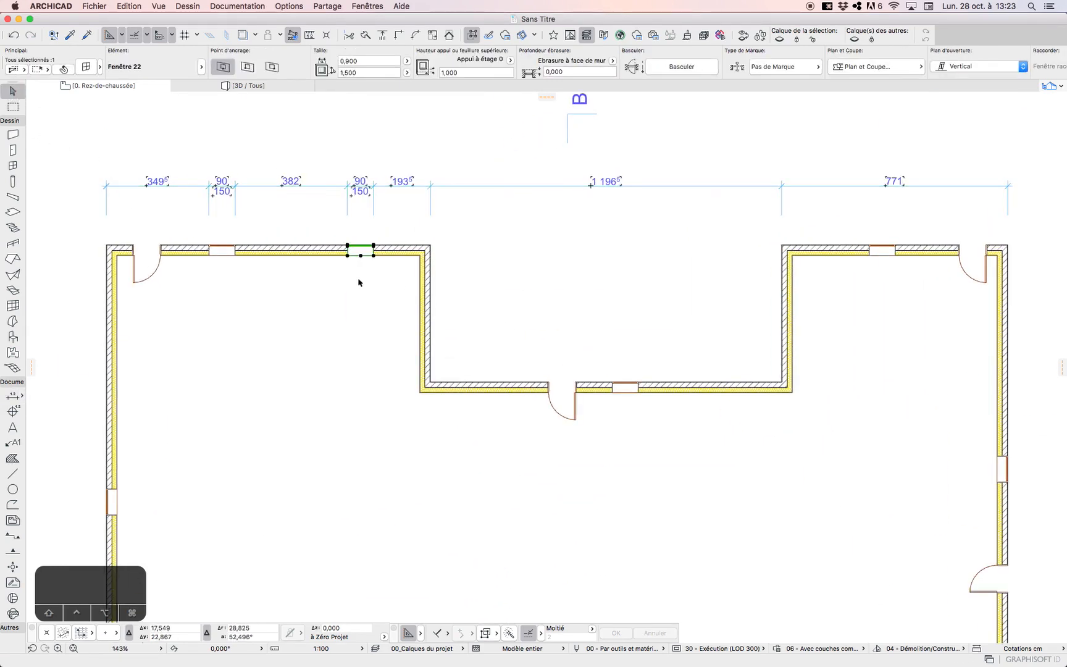
{"action": "key", "text": "BackSpace"}
{"action": "left_click", "coordinate": [12, 165]}
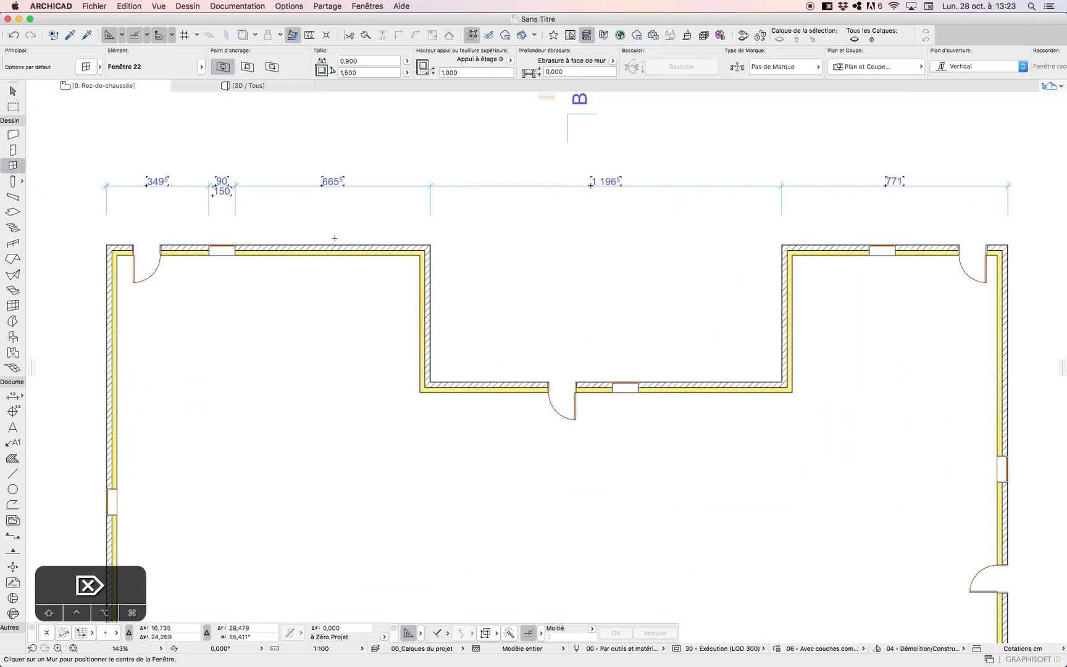
{"action": "left_click", "coordinate": [339, 250]}
{"action": "scroll", "coordinate": [323, 298], "scroll_direction": "down", "scroll_amount": 4}
{"action": "scroll", "coordinate": [275, 249], "scroll_direction": "up", "scroll_amount": 2}
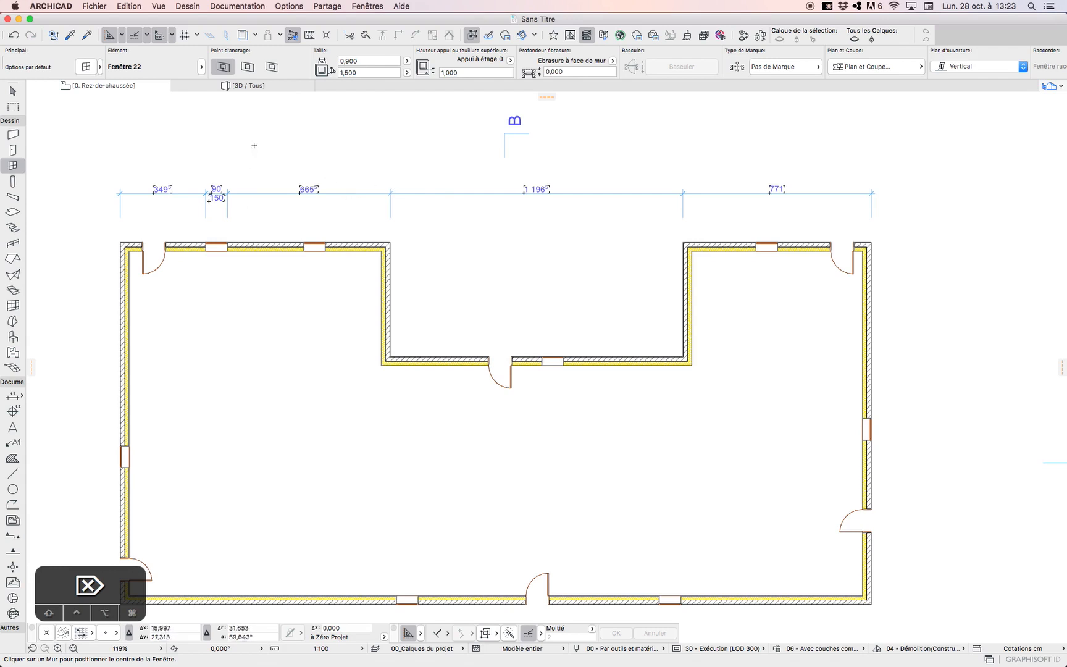
Add both edges of the replaced north-west window as dimension points to the north chain
{"action": "left_click", "coordinate": [12, 91]}
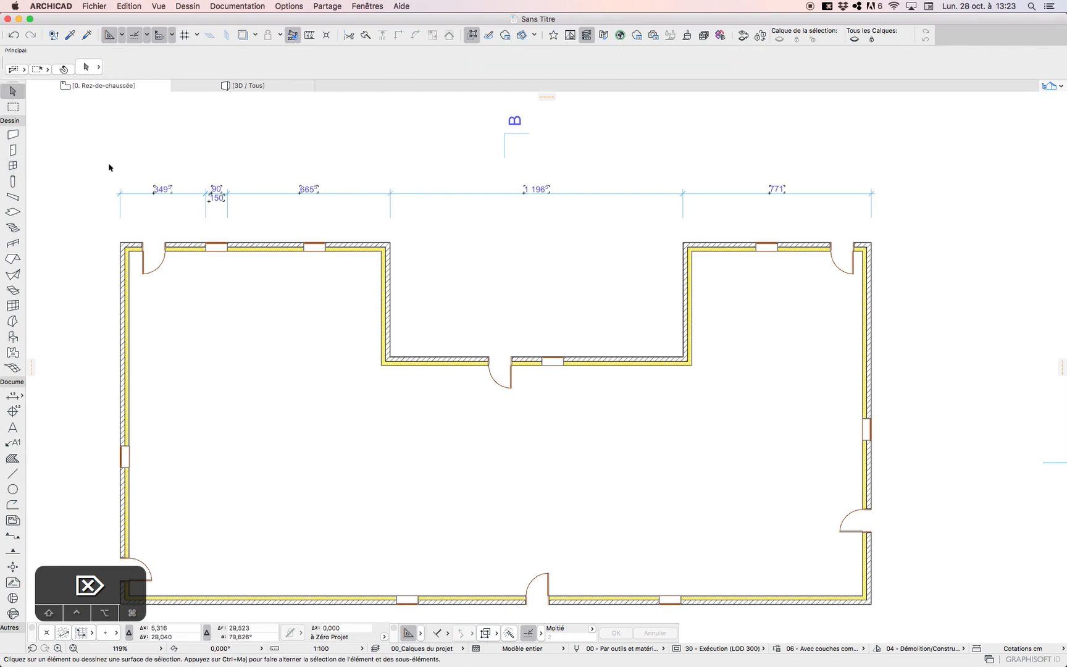
{"action": "left_click", "coordinate": [376, 194]}
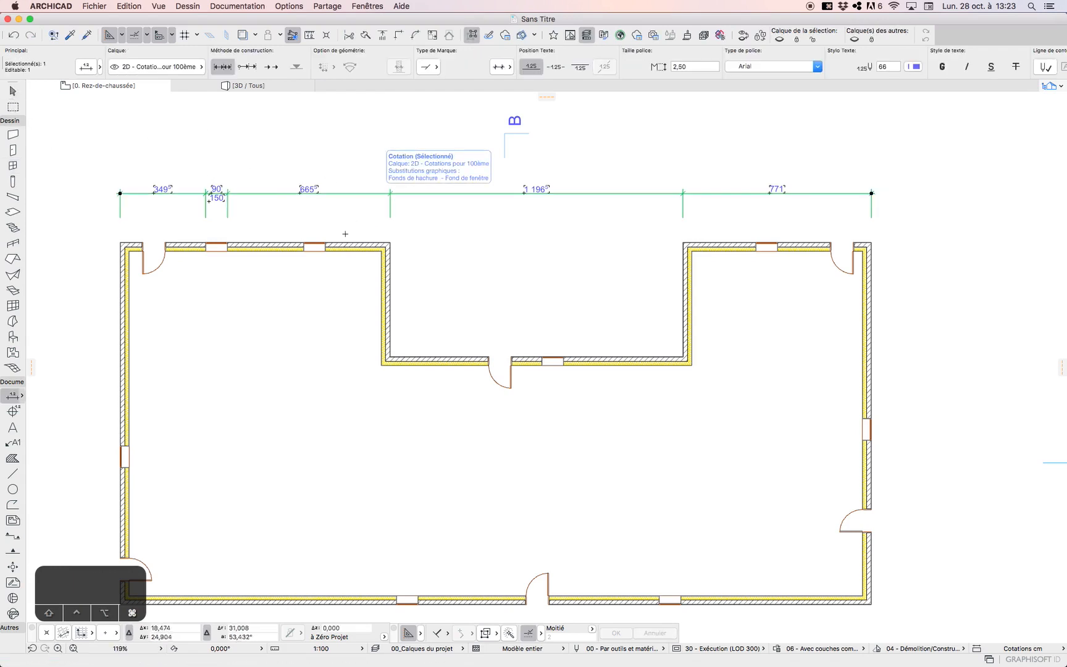
{"action": "left_click", "coordinate": [305, 242], "text": "super"}
{"action": "left_click", "coordinate": [304, 242], "text": "super"}
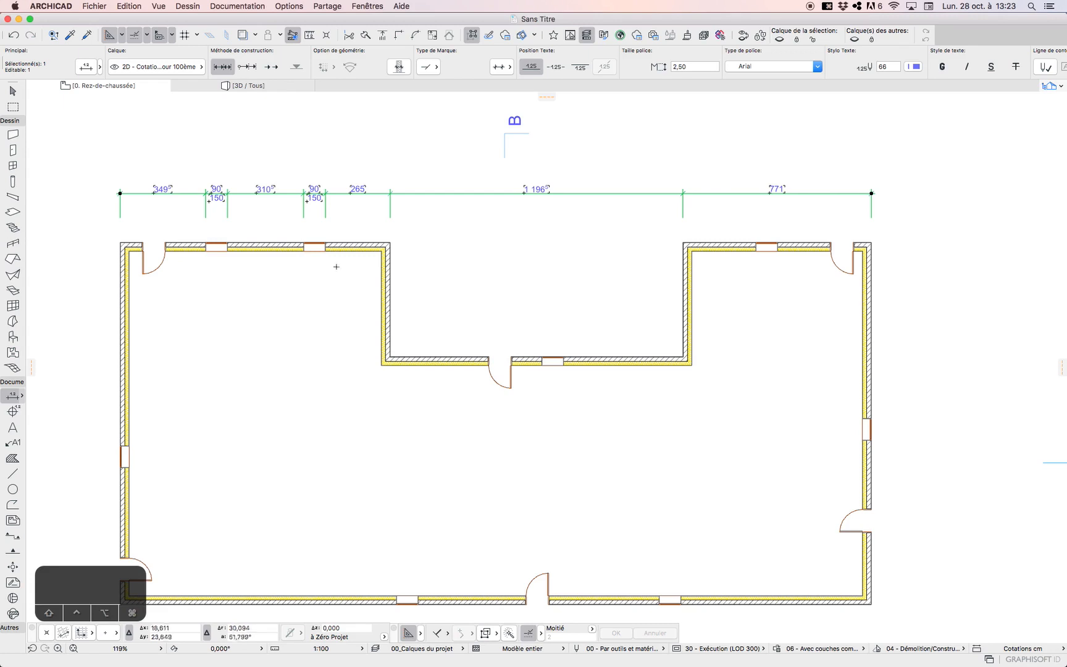
Delete the whole dimension chain north of the building
{"action": "left_click", "coordinate": [12, 91]}
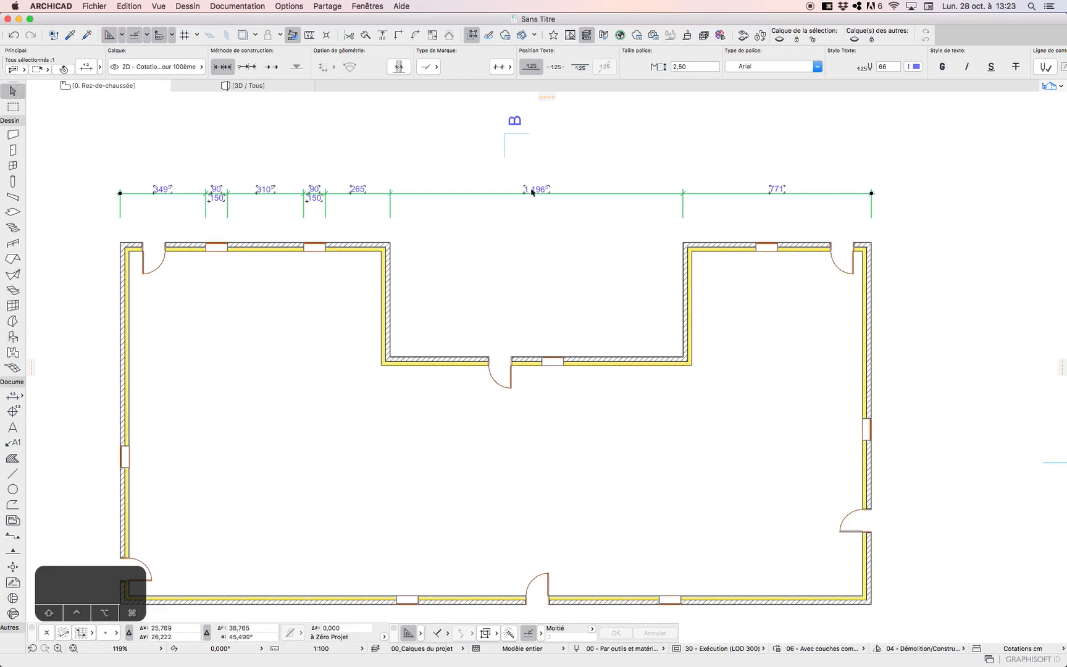
{"action": "scroll", "coordinate": [512, 200], "scroll_direction": "down", "scroll_amount": 3}
{"action": "left_click", "coordinate": [481, 222]}
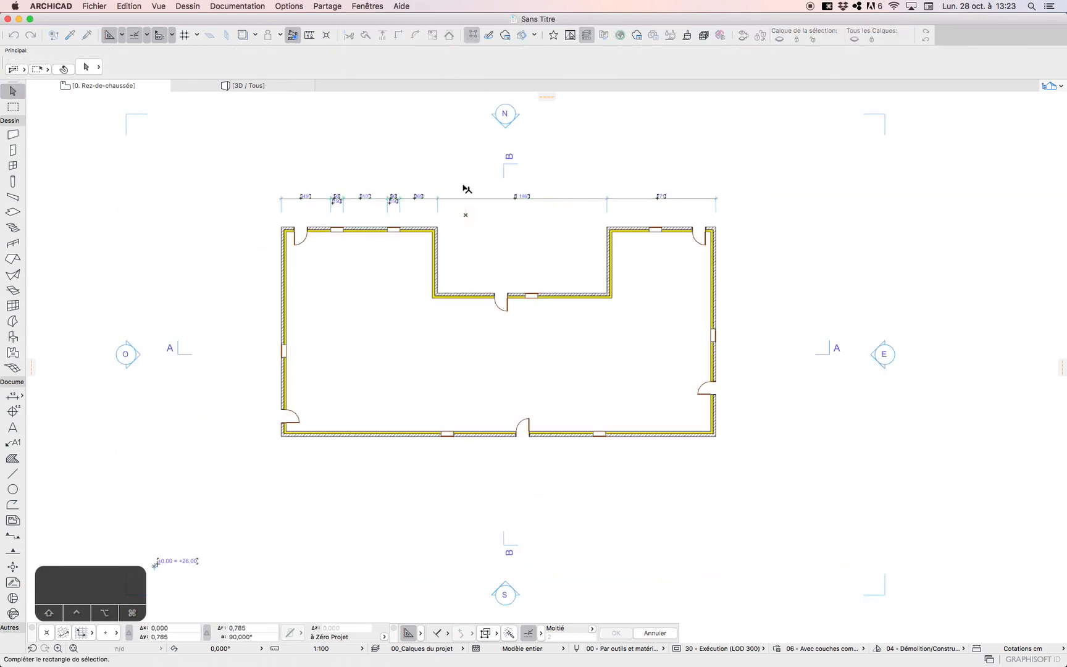
{"action": "left_click", "coordinate": [467, 196]}
{"action": "key", "text": "Delete"}
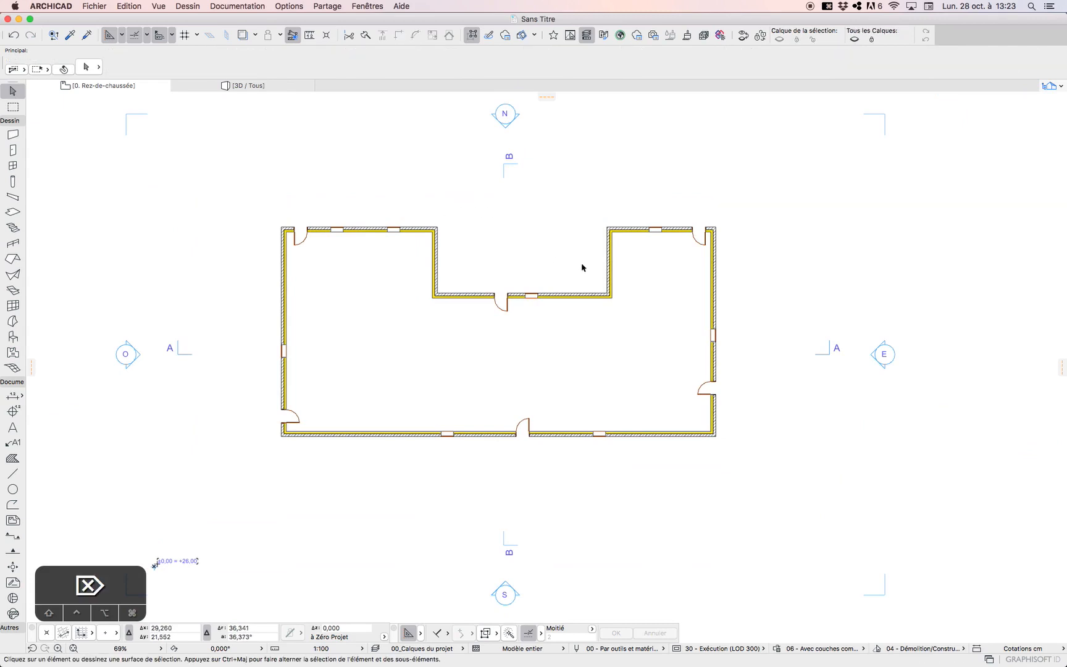
Select all eight exterior walls of the building together, including the three walls of the north recess
{"action": "scroll", "coordinate": [582, 268], "scroll_direction": "up", "scroll_amount": 2}
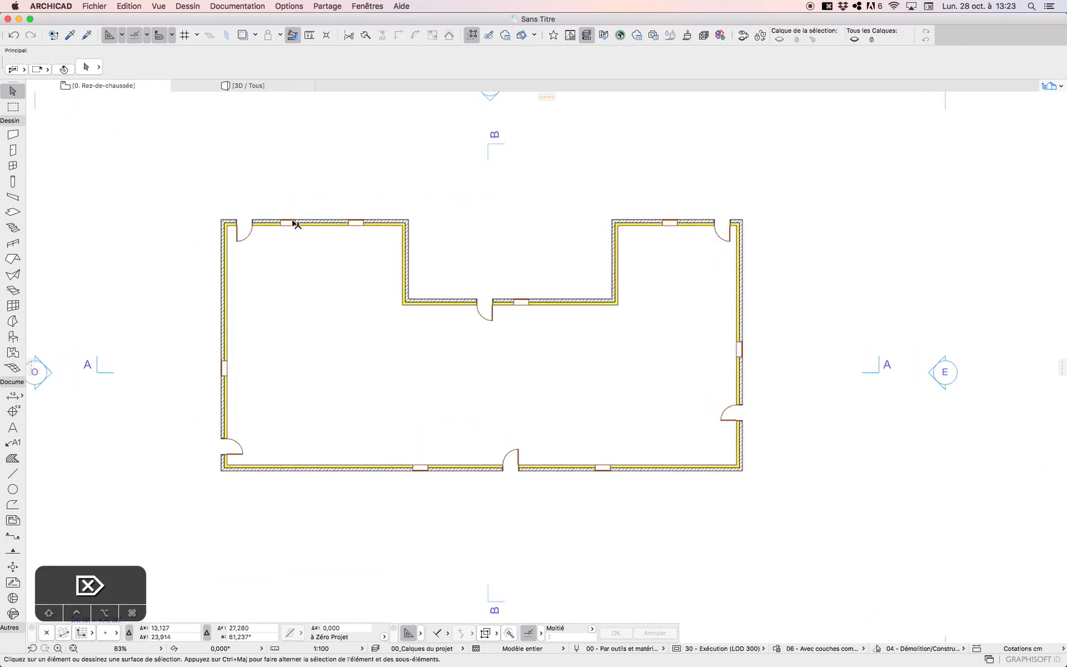
{"action": "left_click", "coordinate": [337, 224]}
{"action": "left_click", "coordinate": [222, 290], "text": "shift"}
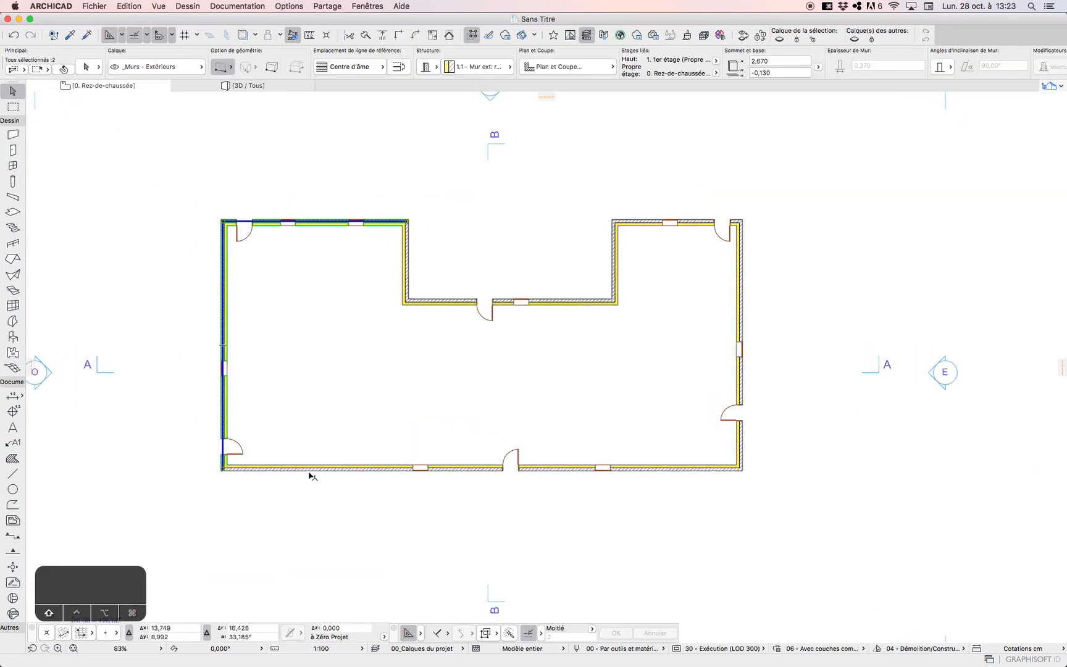
{"action": "left_click", "coordinate": [310, 474], "text": "shift"}
{"action": "left_click", "coordinate": [745, 446], "text": "shift"}
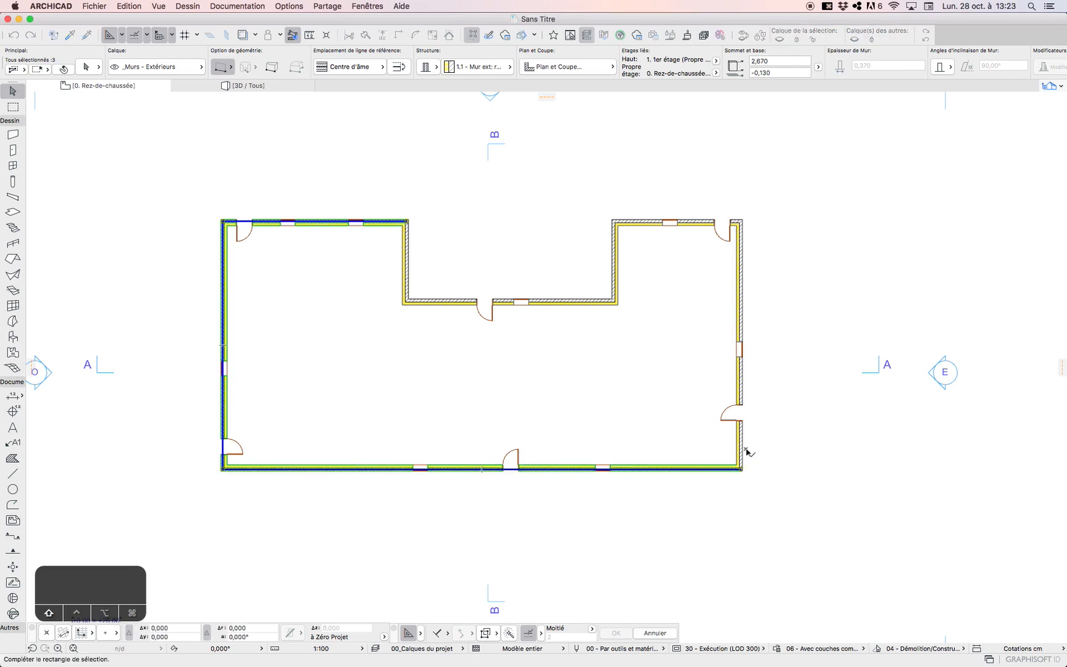
{"action": "left_click", "coordinate": [718, 420], "text": "shift"}
{"action": "left_click", "coordinate": [688, 221], "text": "shift"}
{"action": "left_click", "coordinate": [612, 284], "text": "shift"}
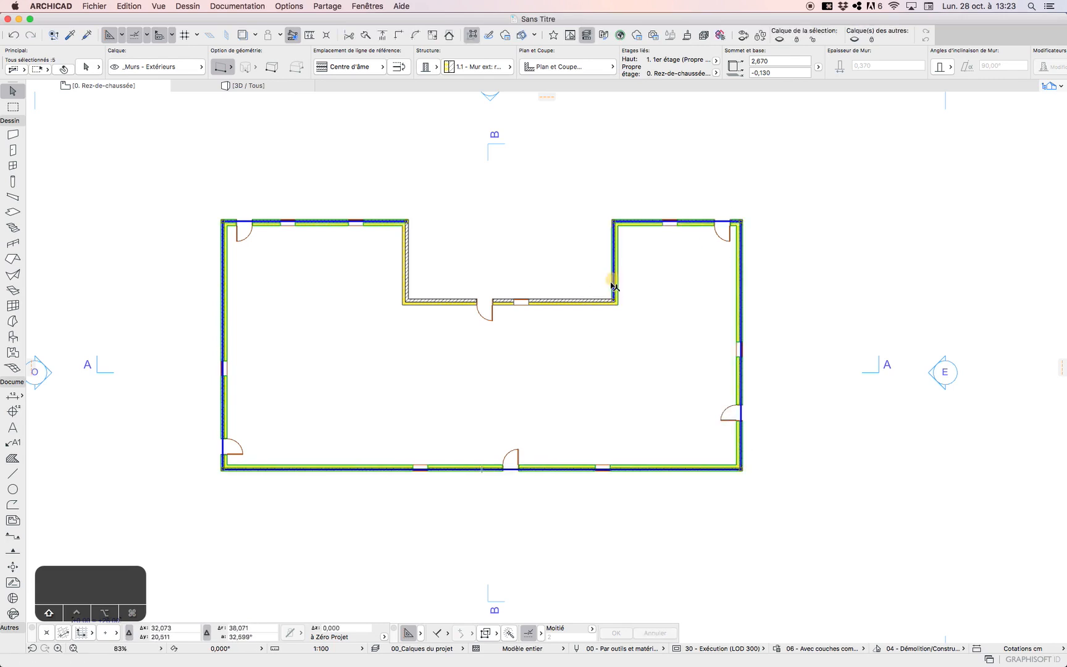
{"action": "left_click", "coordinate": [578, 303], "text": "shift"}
{"action": "left_click", "coordinate": [406, 281], "text": "shift"}
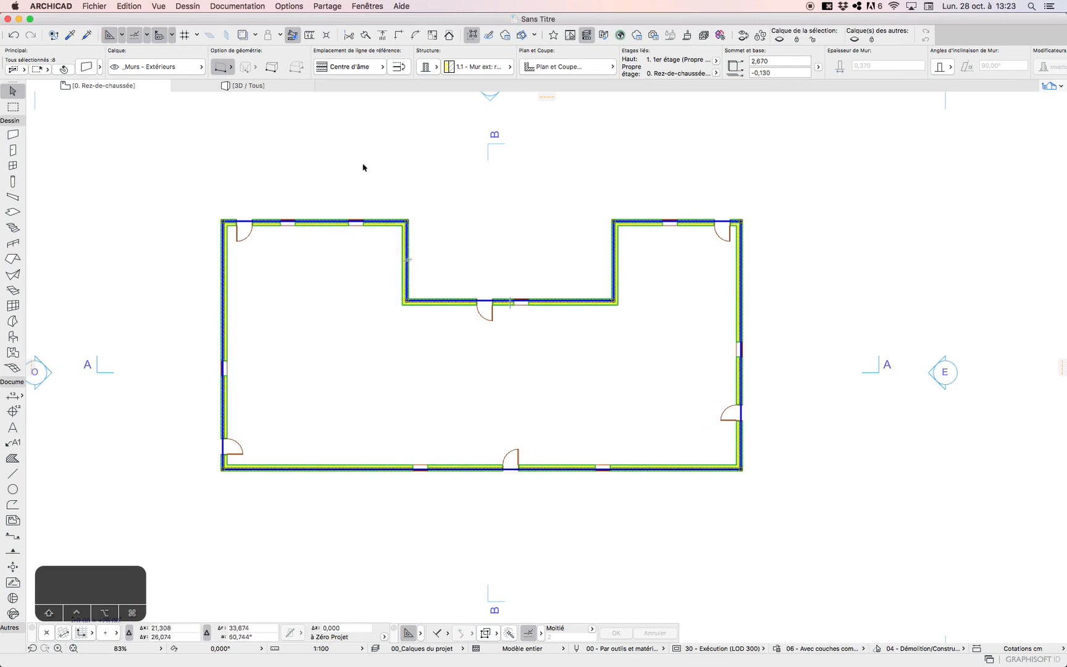
Set up automatic exterior dimensioning of the selected walls, adding Coter géométrie externe and Coter ouvertures with Extrémités de l'ouverture
{"action": "left_click", "coordinate": [288, 6]}
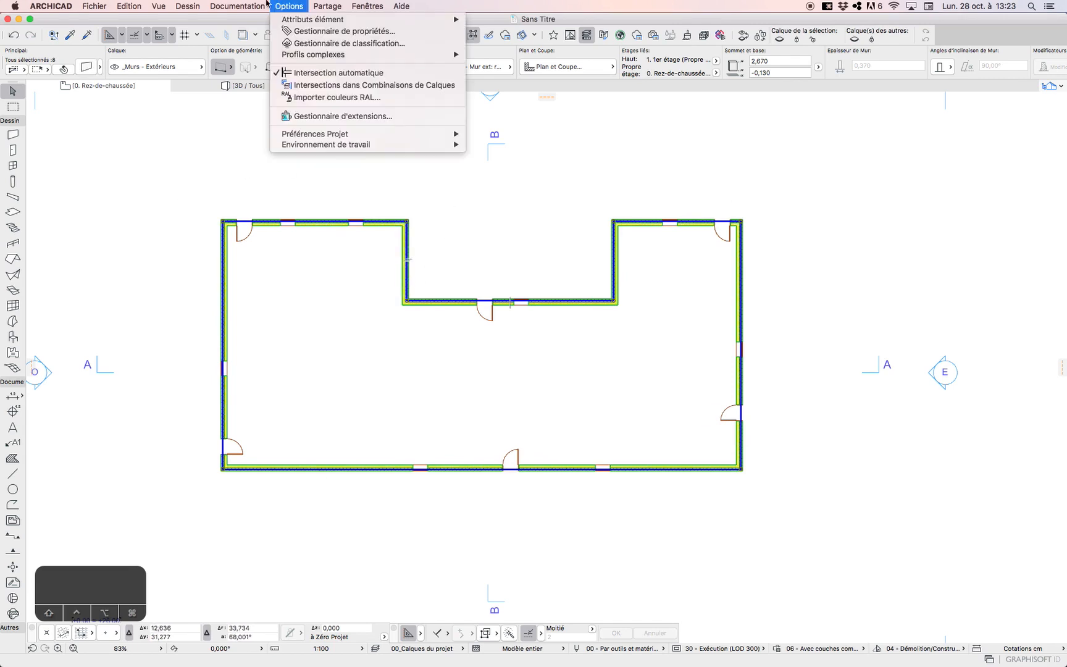
{"action": "mouse_move", "coordinate": [257, 3]}
{"action": "mouse_move", "coordinate": [260, 163]}
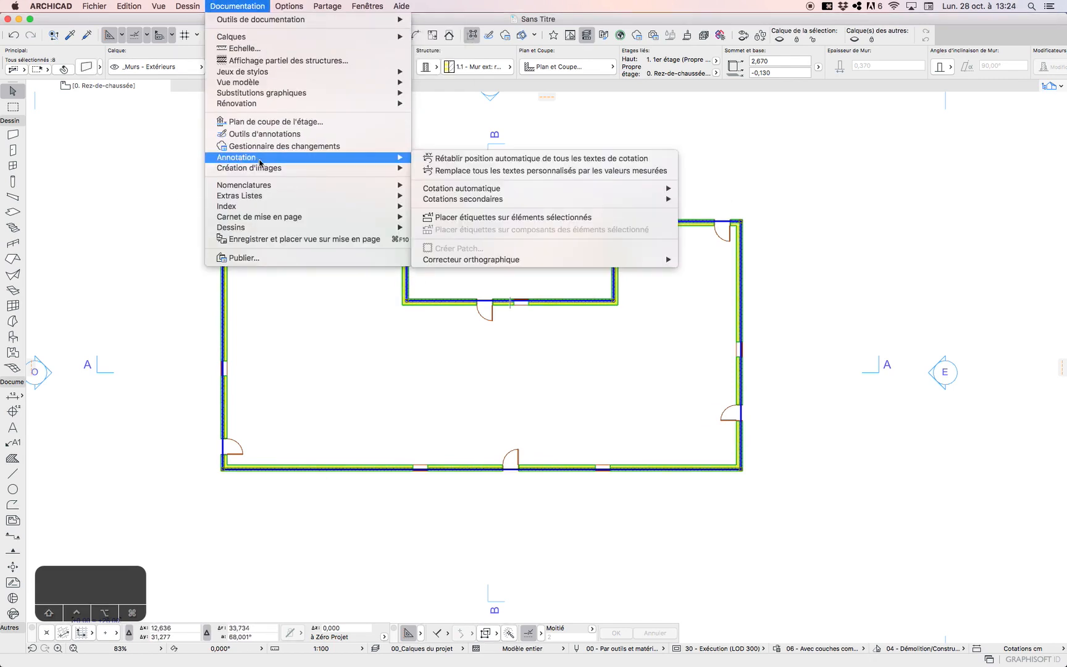
{"action": "mouse_move", "coordinate": [496, 189]}
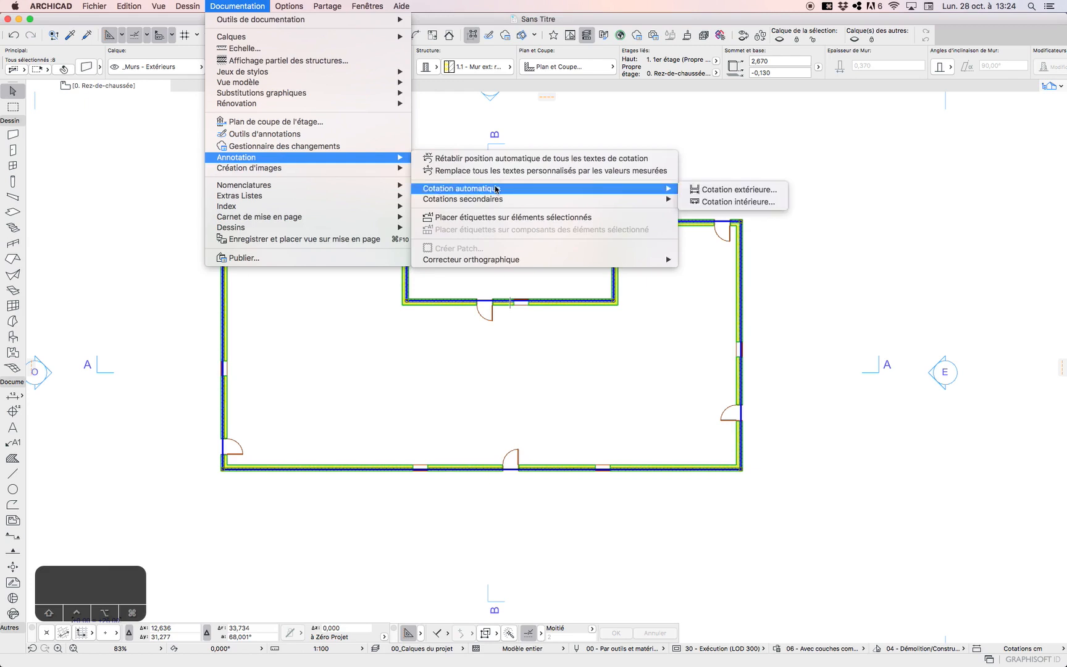
{"action": "left_click", "coordinate": [729, 190]}
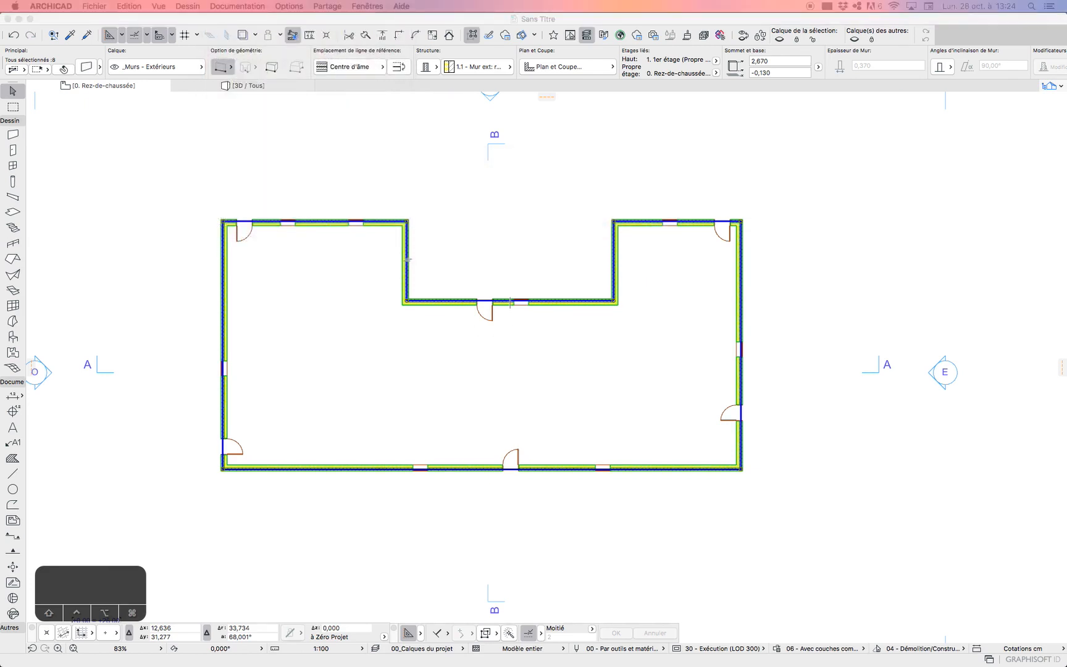
{"action": "left_click_drag", "start_coordinate": [459, 86], "coordinate": [475, 134]}
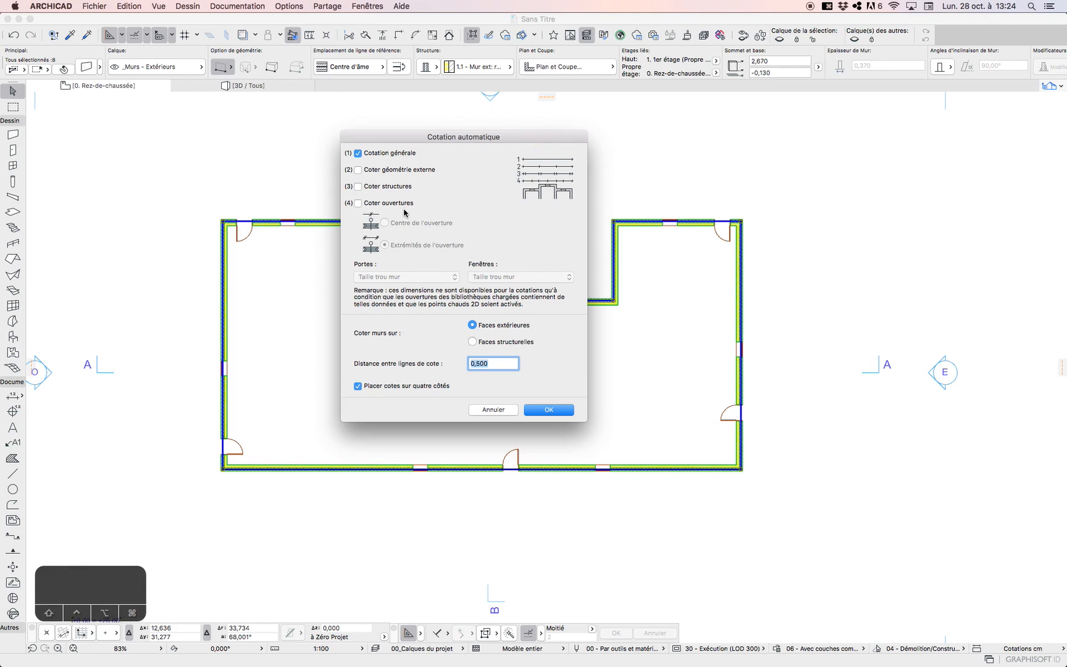
{"action": "left_click", "coordinate": [358, 170]}
{"action": "left_click", "coordinate": [358, 204]}
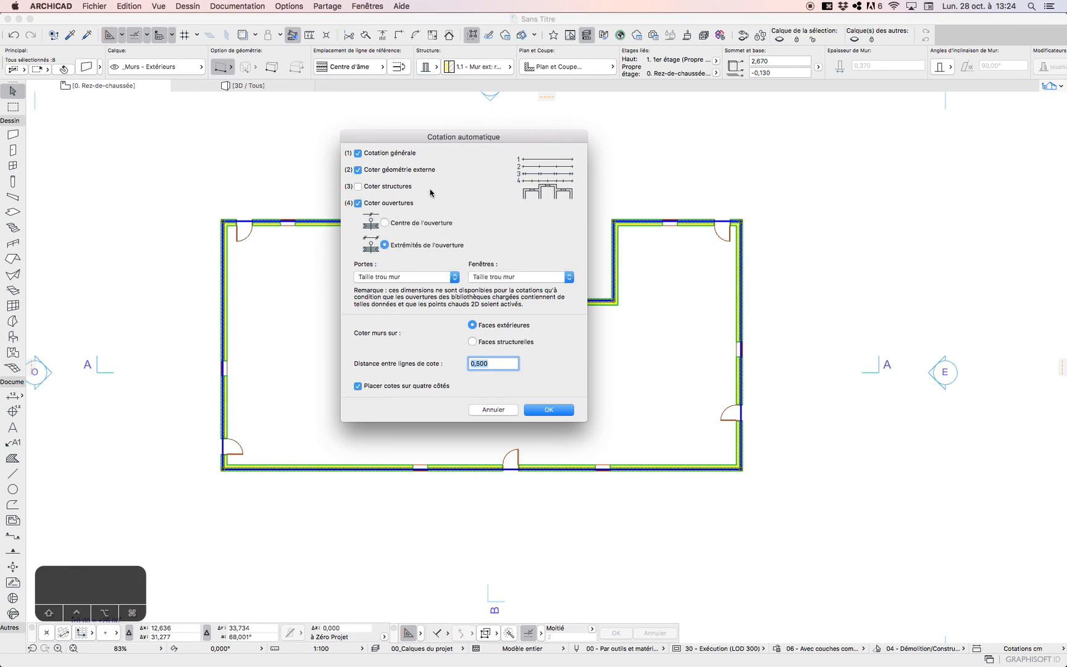
{"action": "left_click", "coordinate": [384, 245]}
{"action": "left_click", "coordinate": [550, 411]}
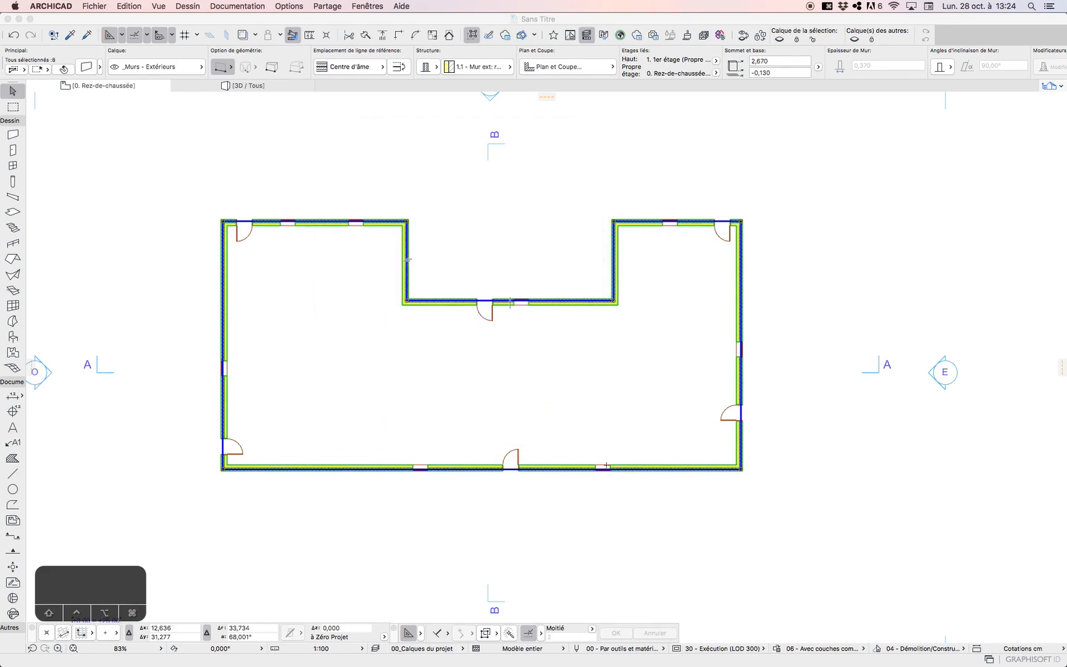
Place the automatic dimension chains around the building using a horizontal direction line just north of it, and clear the selection
{"action": "left_click", "coordinate": [212, 198]}
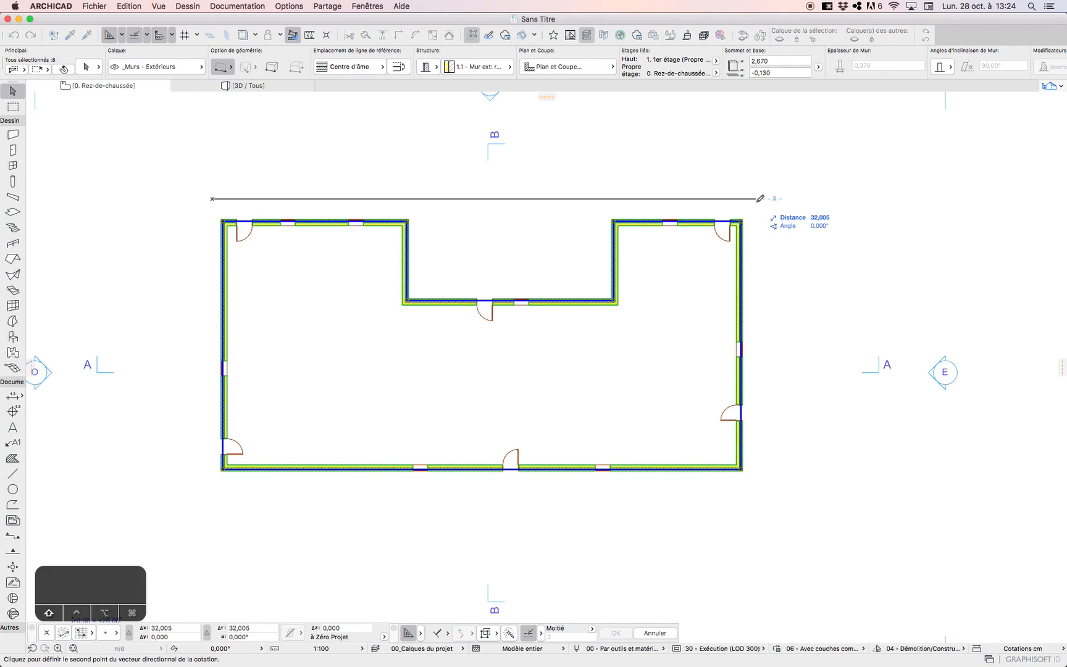
{"action": "left_click", "coordinate": [760, 198], "text": "shift"}
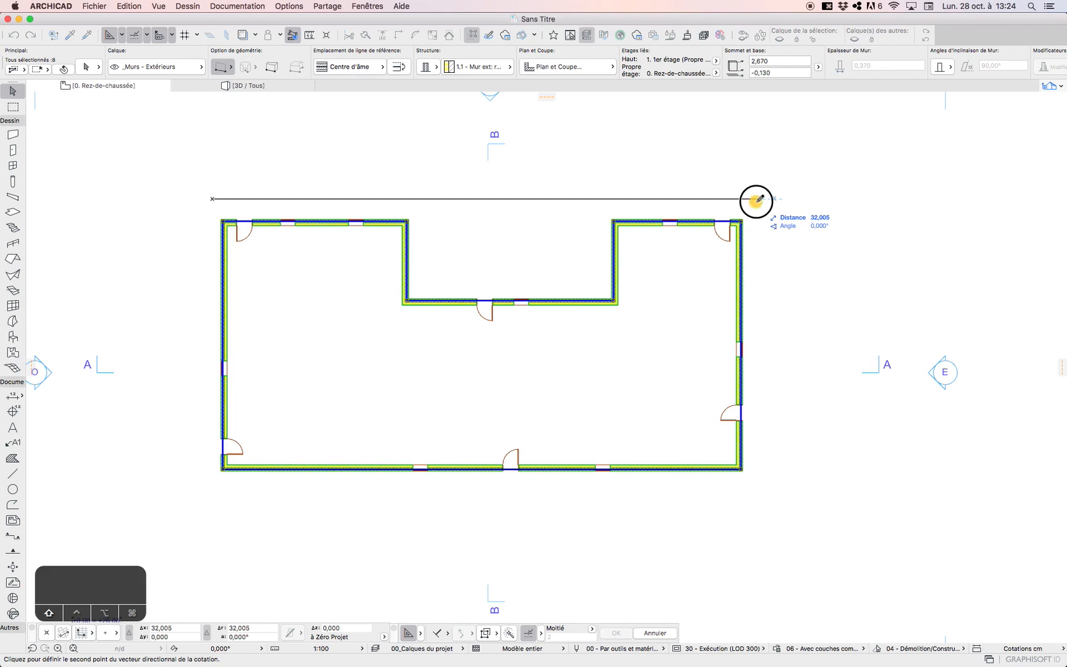
{"action": "left_click", "coordinate": [556, 181]}
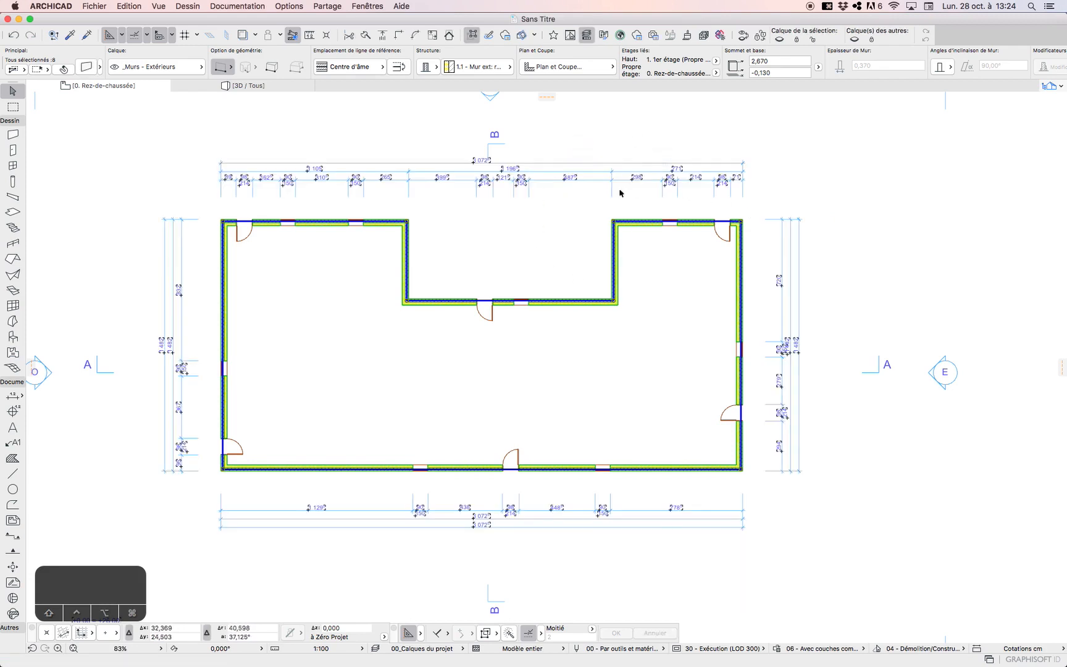
{"action": "scroll", "coordinate": [620, 193], "scroll_direction": "up", "scroll_amount": 4}
{"action": "scroll", "coordinate": [590, 234], "scroll_direction": "down", "scroll_amount": 4}
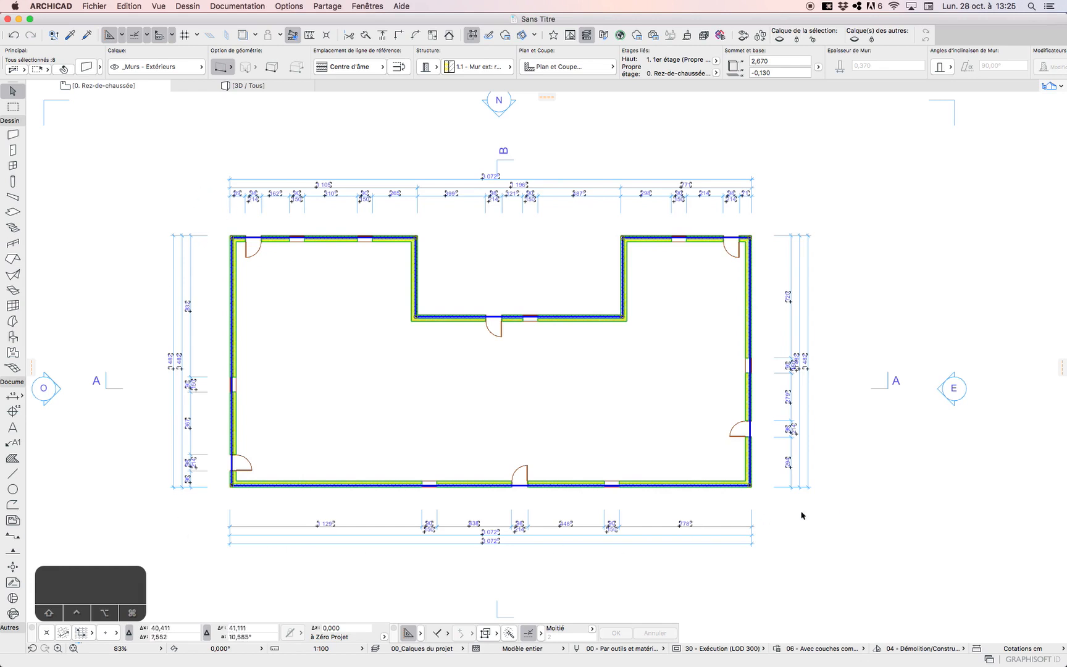
{"action": "key", "text": "Escape"}
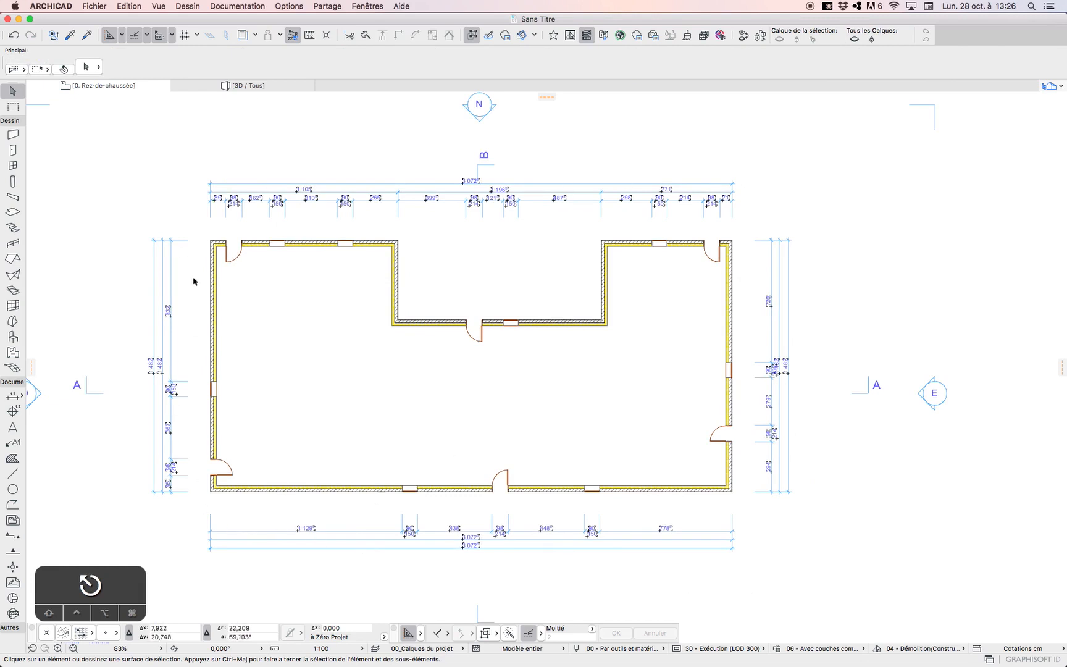
Draw a north-south 2.6 - Mur int. - Plâtre 10cm partition about 14.3 m long across the building's west part, just east of the north-west door
{"action": "left_click", "coordinate": [12, 134]}
{"action": "left_click", "coordinate": [457, 68]}
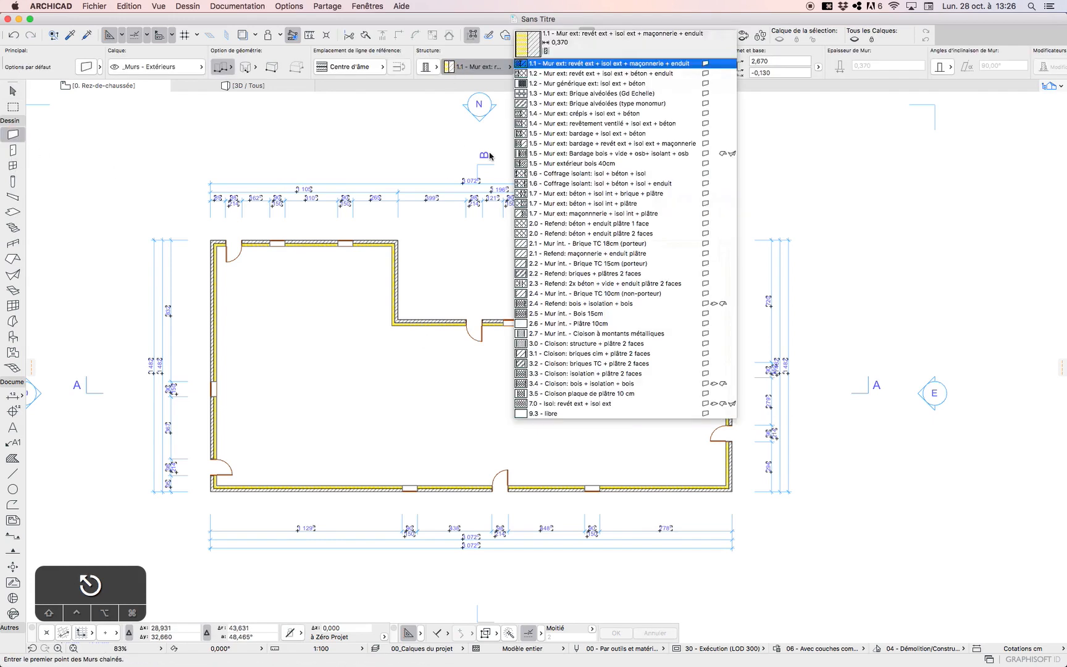
{"action": "left_click", "coordinate": [548, 313]}
{"action": "left_click", "coordinate": [468, 64]}
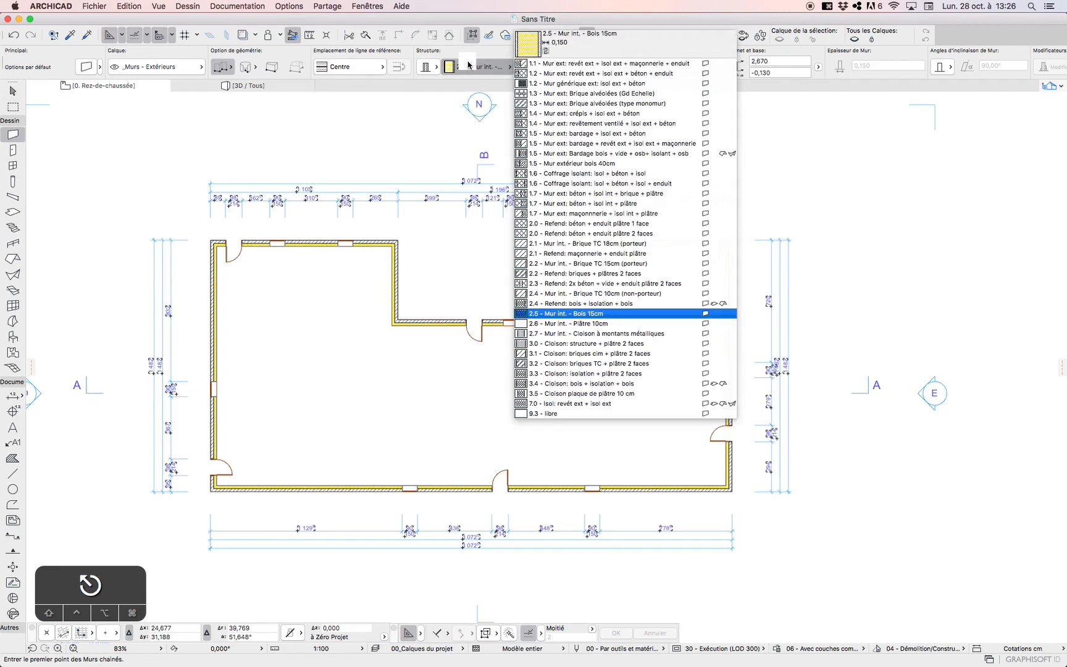
{"action": "left_click", "coordinate": [548, 323]}
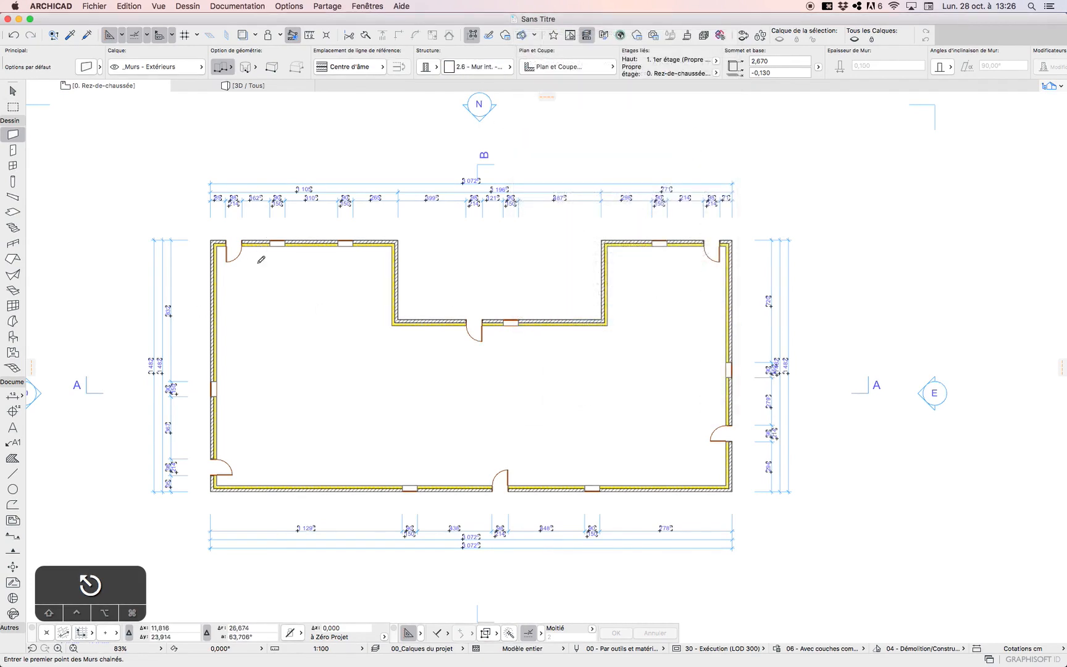
{"action": "left_click", "coordinate": [259, 244]}
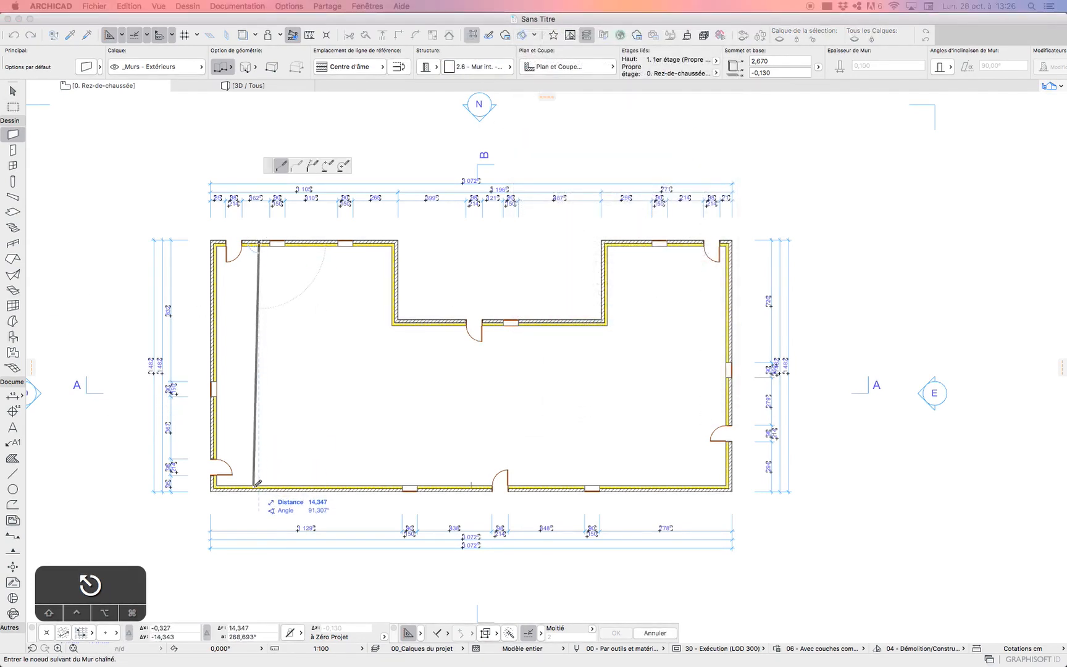
{"action": "double_click", "coordinate": [258, 485]}
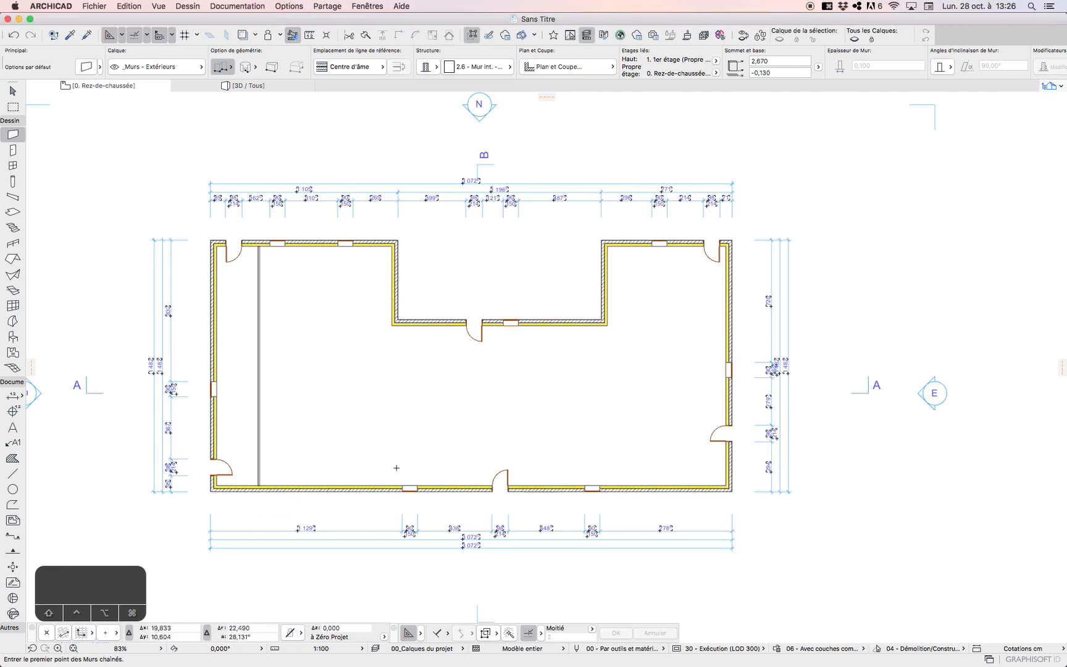
Draw two parallel east-west partitions from the western partition to the east exterior wall, forming a central corridor
{"action": "left_click", "coordinate": [259, 377]}
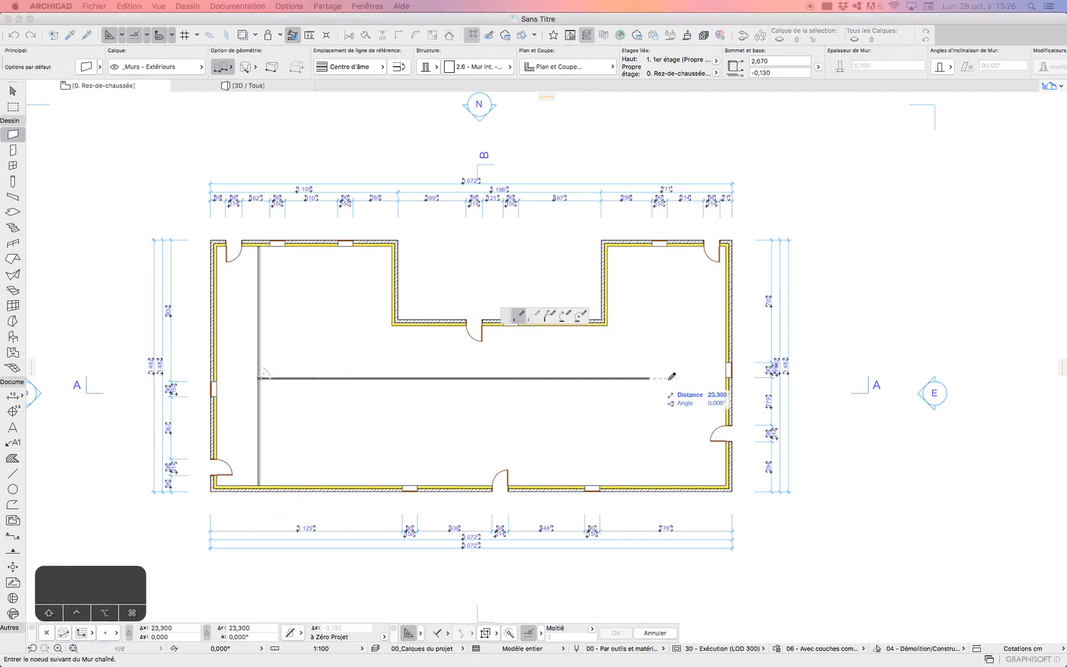
{"action": "double_click", "coordinate": [732, 378]}
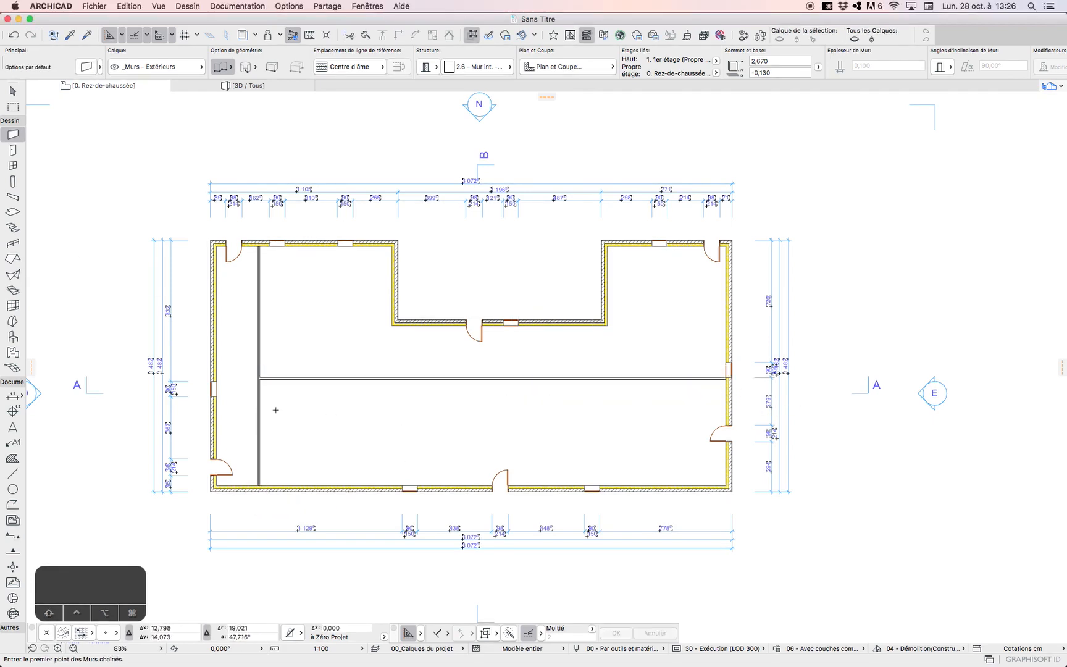
{"action": "left_click", "coordinate": [258, 400]}
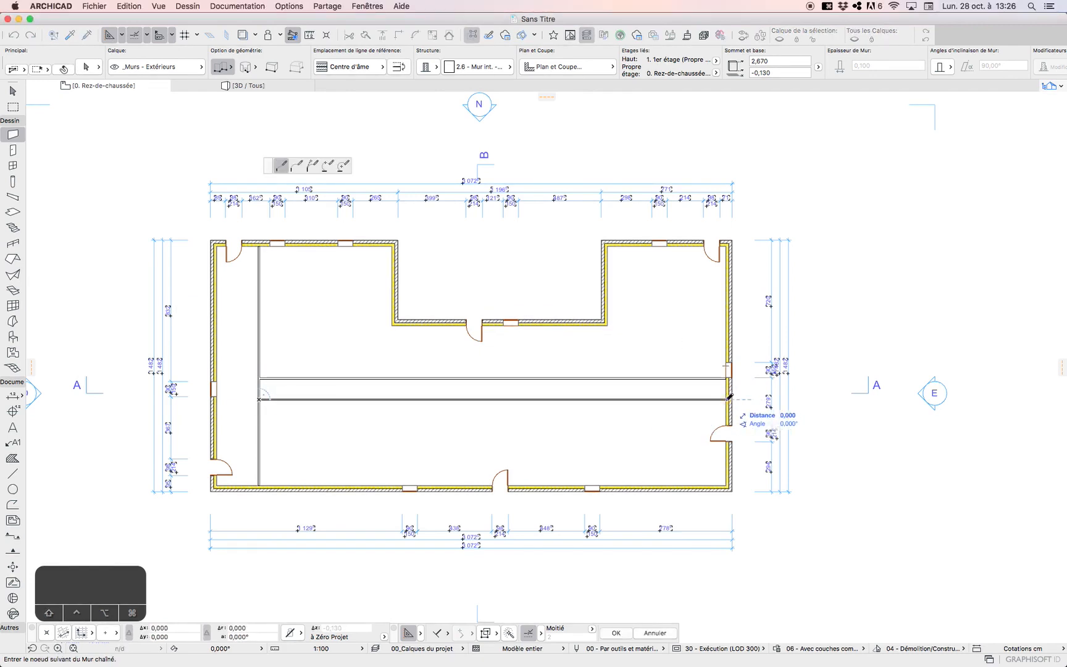
{"action": "double_click", "coordinate": [729, 399]}
Draw two roughly aligned north-south partitions in the east part, joining the corridor walls to the north and south exterior walls
{"action": "left_click", "coordinate": [636, 246]}
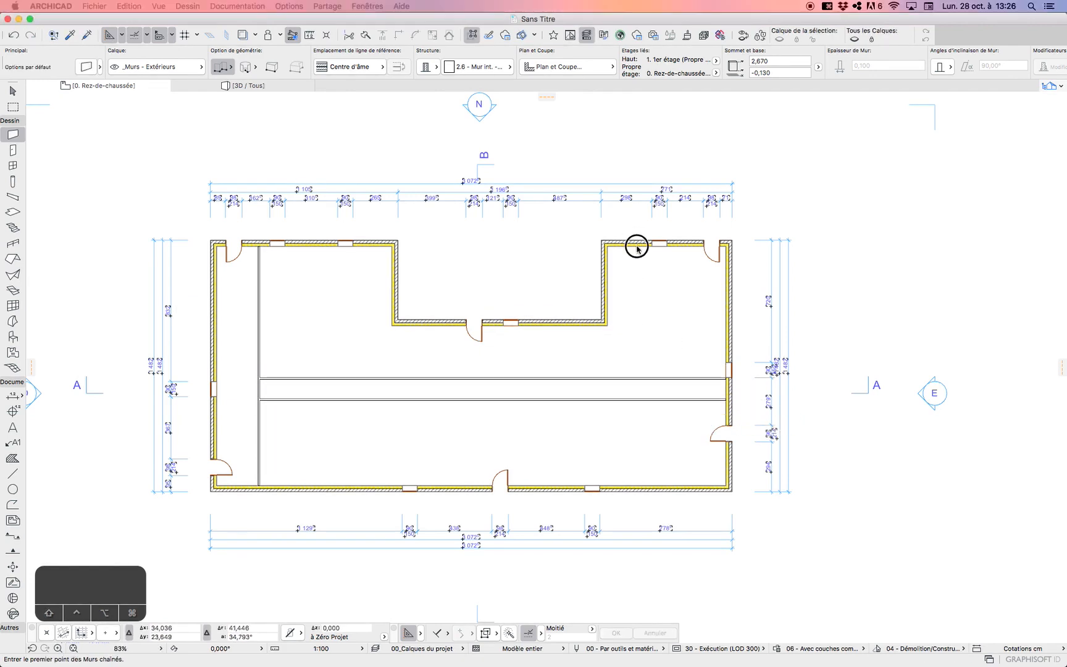
{"action": "double_click", "coordinate": [638, 379]}
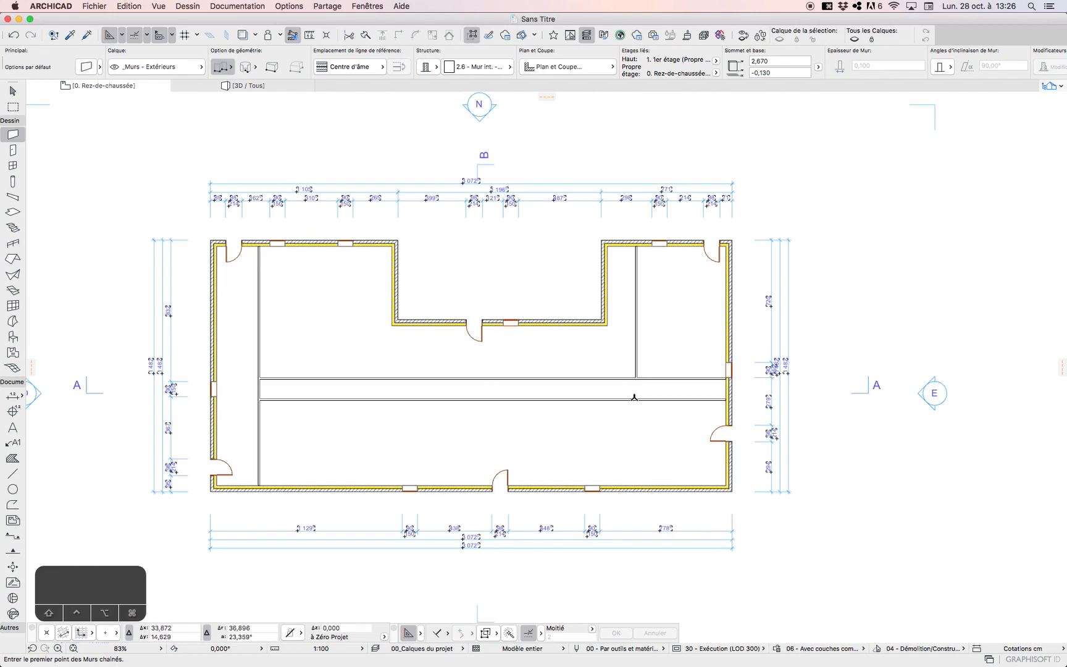
{"action": "left_click", "coordinate": [634, 399]}
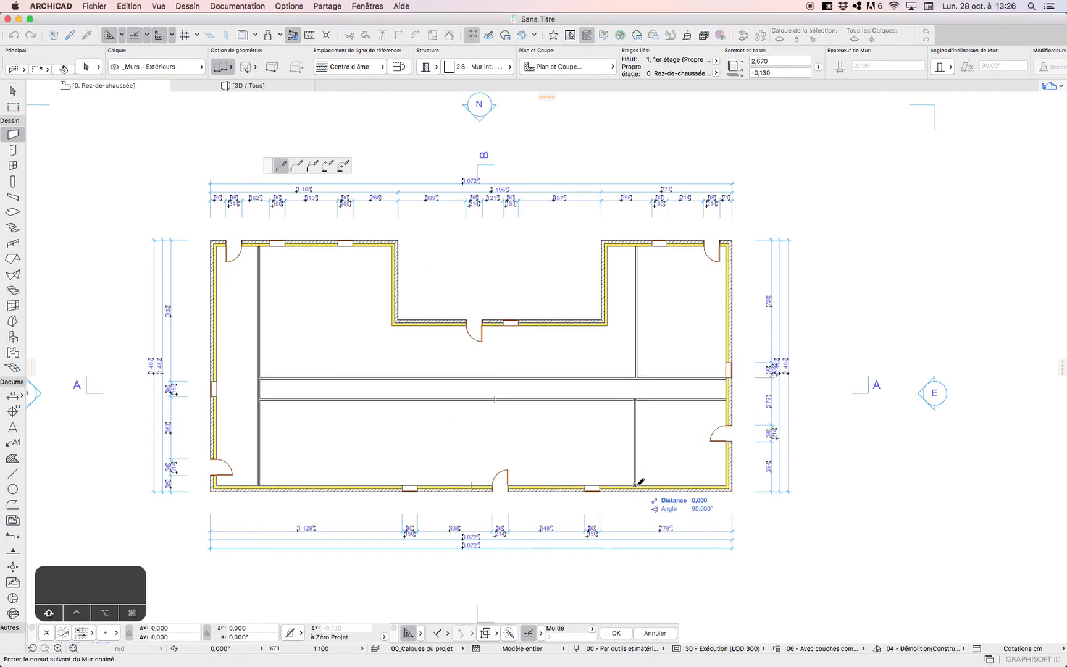
{"action": "double_click", "coordinate": [636, 484]}
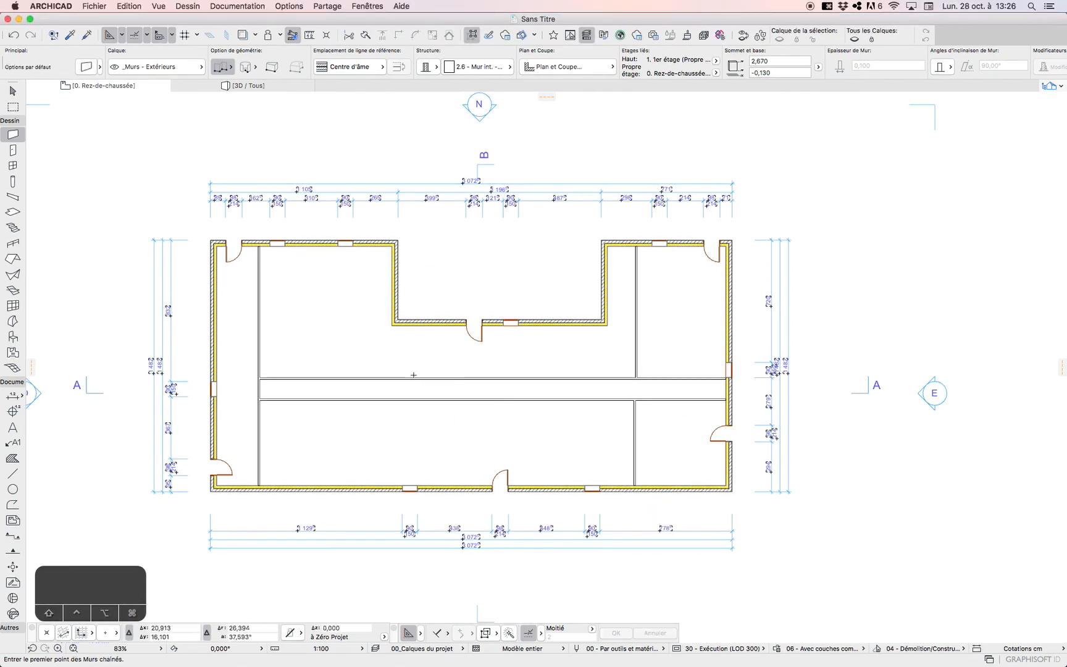
Draw north-south partitions from the recess's west corner to the corridor and from the corridor to the south exterior wall
{"action": "left_click", "coordinate": [389, 326]}
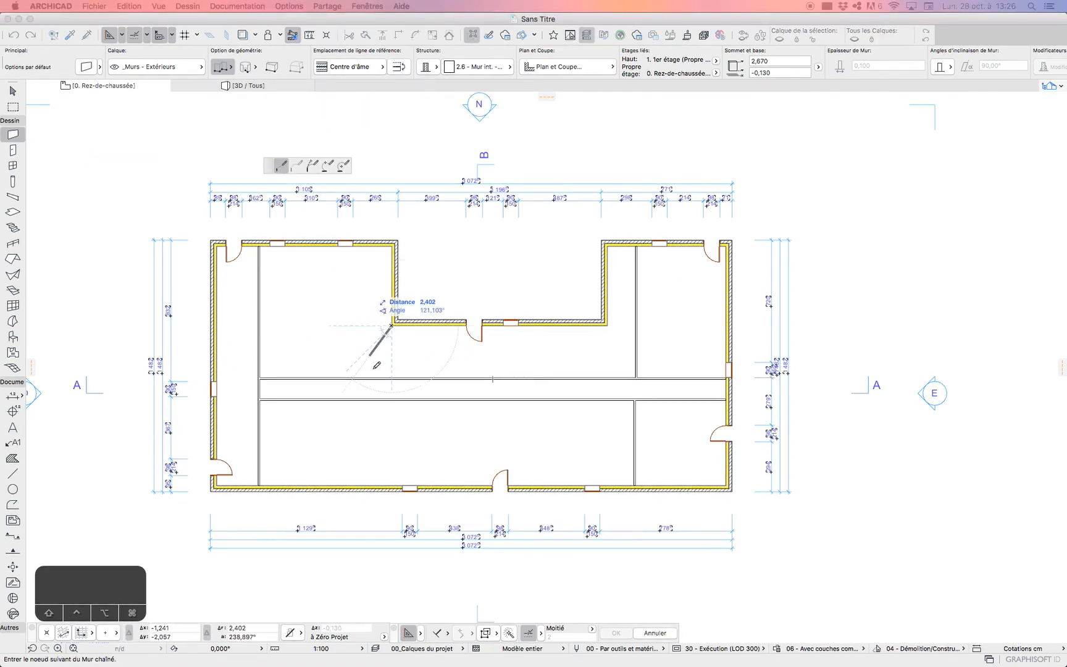
{"action": "double_click", "coordinate": [392, 377]}
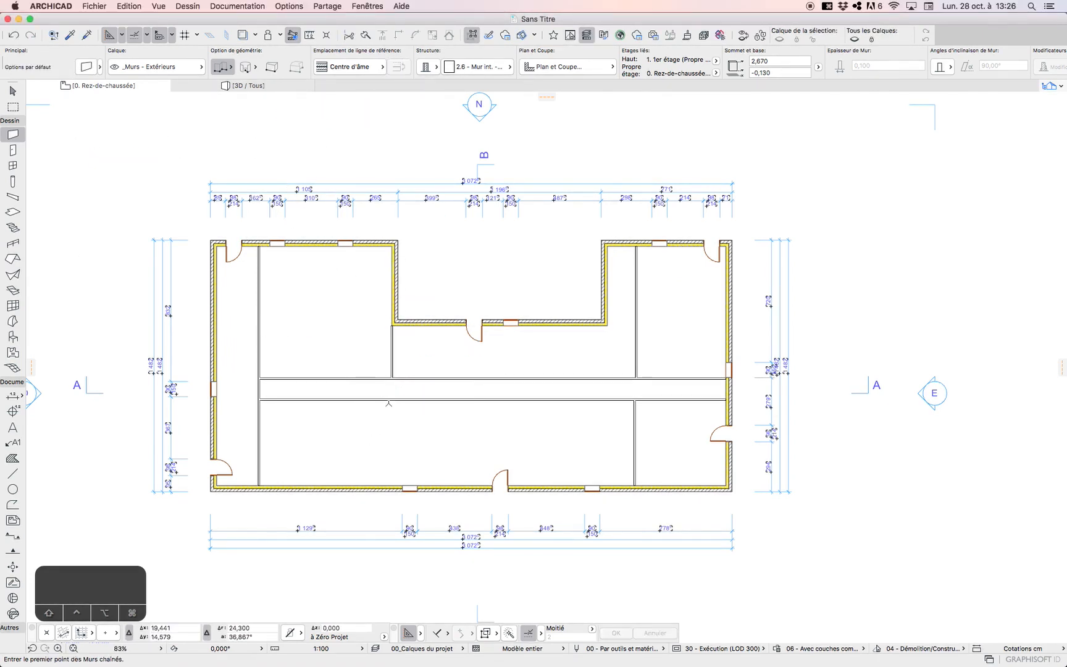
{"action": "left_click", "coordinate": [389, 400]}
{"action": "left_click", "coordinate": [389, 486]}
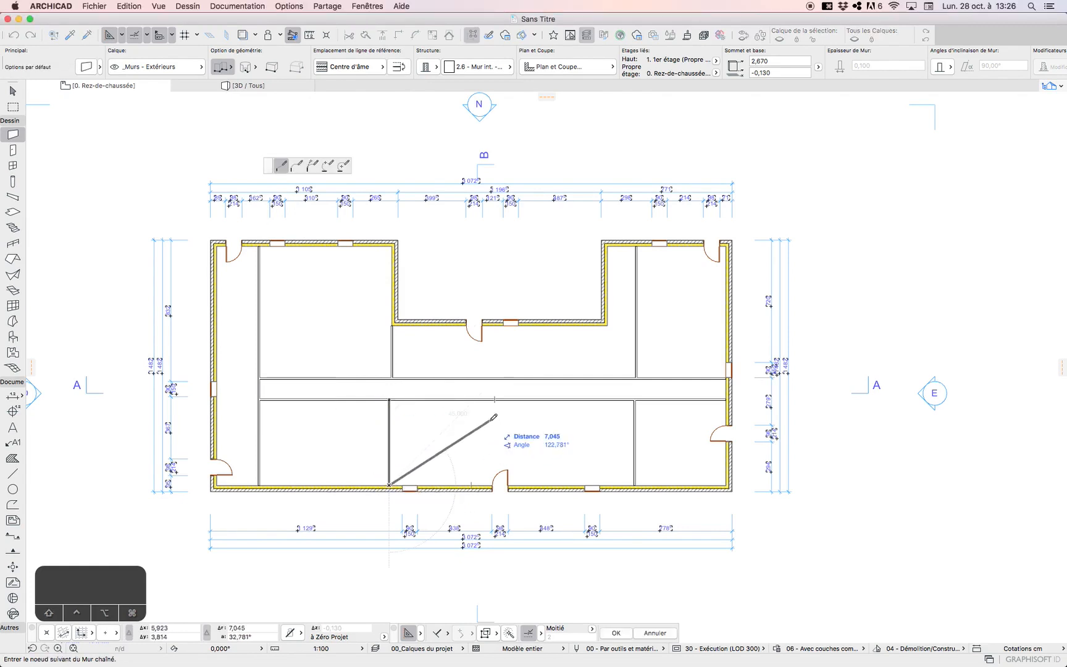
{"action": "double_click", "coordinate": [391, 484]}
Draw another north-south partition between the corridor and the south wall, just east of the south door, and leave the Wall tool
{"action": "left_click", "coordinate": [546, 399]}
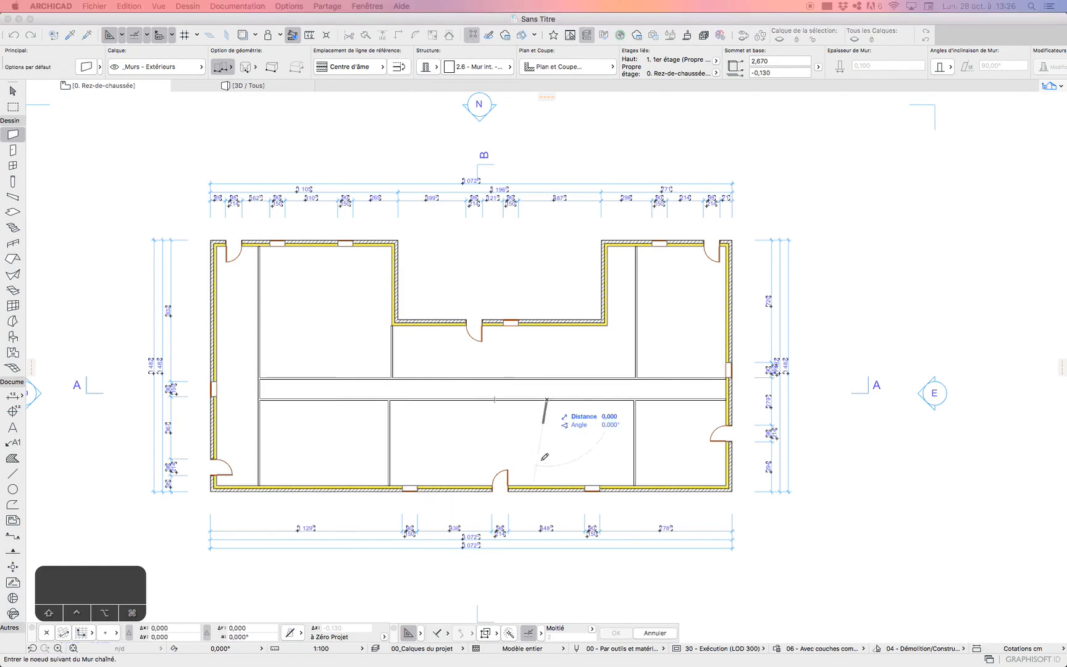
{"action": "double_click", "coordinate": [546, 486]}
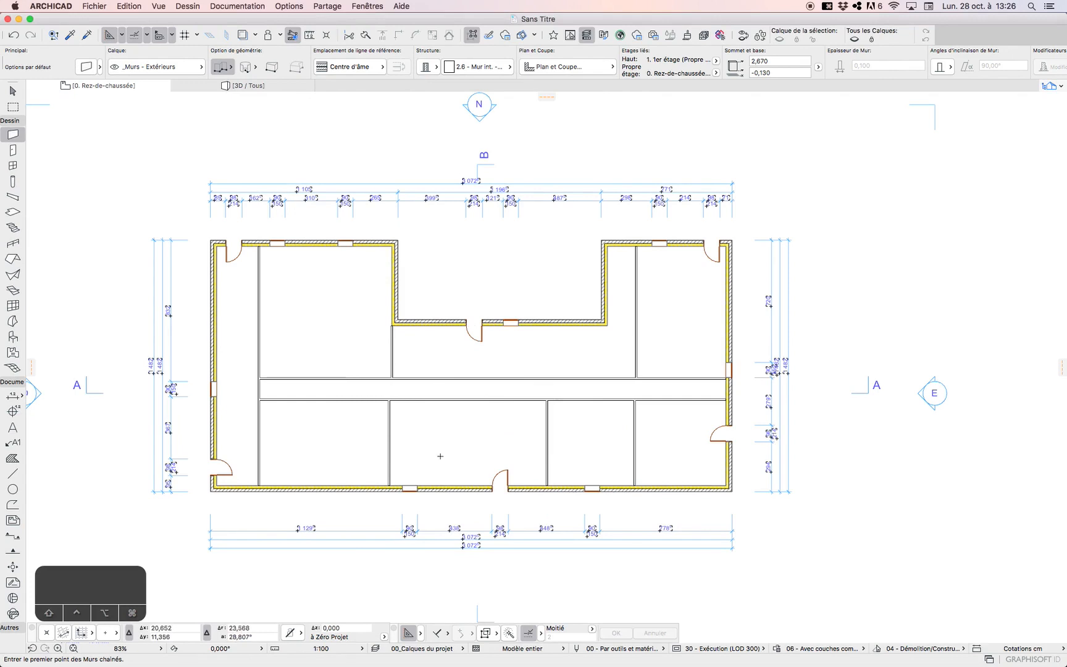
{"action": "left_click", "coordinate": [11, 91]}
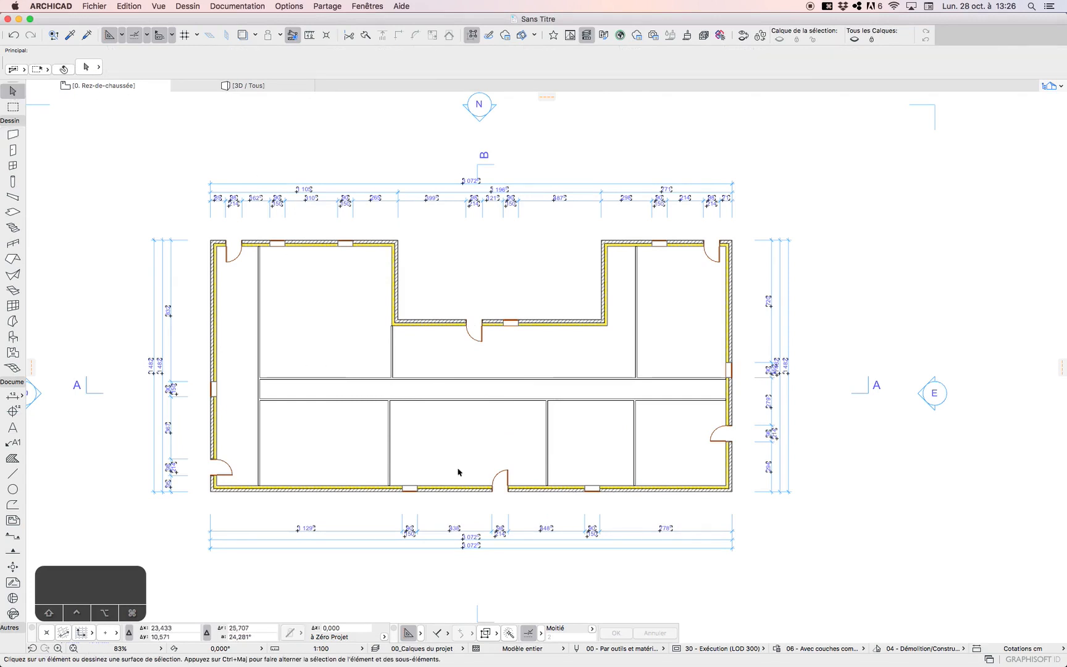
{"action": "left_click", "coordinate": [243, 335]}
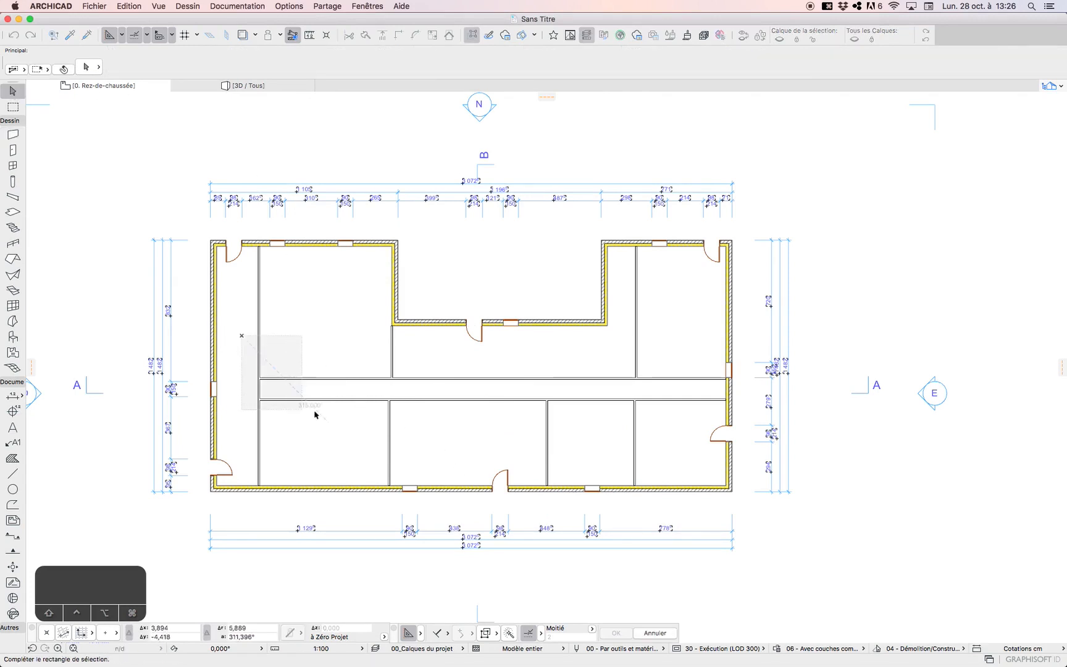
{"action": "left_click", "coordinate": [683, 425]}
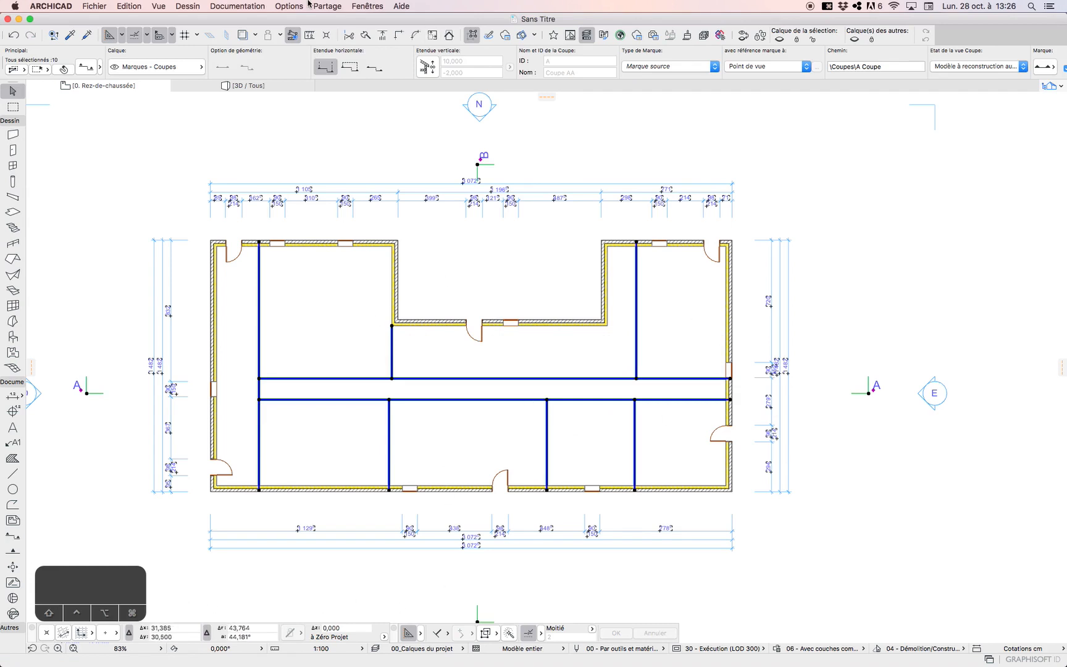
{"action": "left_click", "coordinate": [290, 6]}
{"action": "left_click", "coordinate": [292, 4]}
{"action": "left_click", "coordinate": [204, 234]}
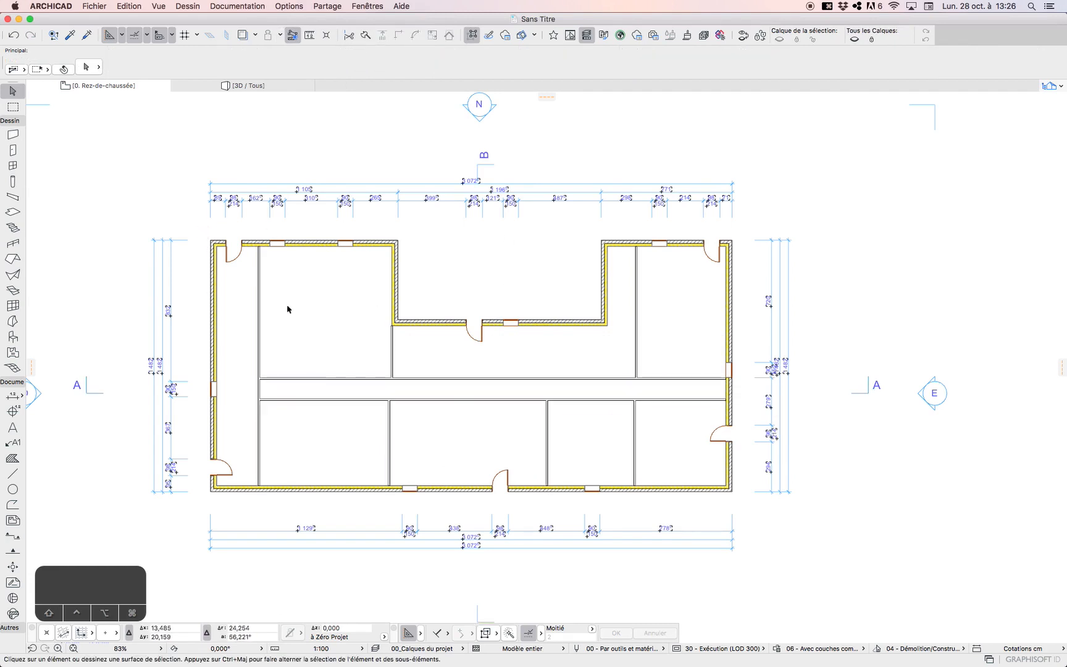
Select all walls and place an automatic interior dimension chain running east-west through the rooms north of the corridor, measuring exterior faces
{"action": "left_click", "coordinate": [12, 135]}
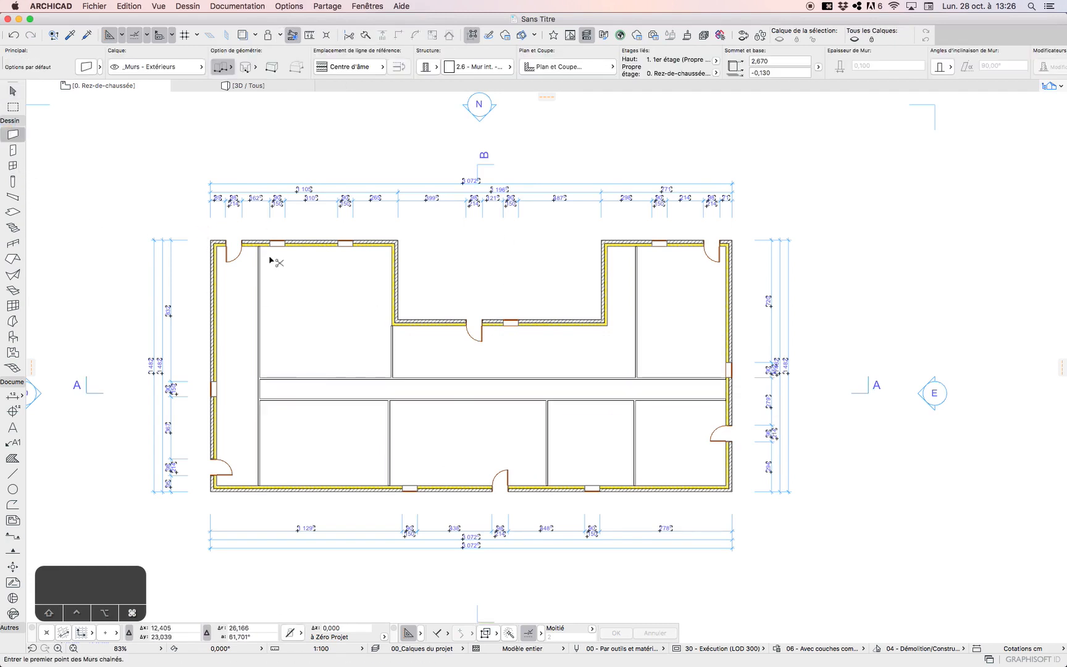
{"action": "key", "text": "super+a"}
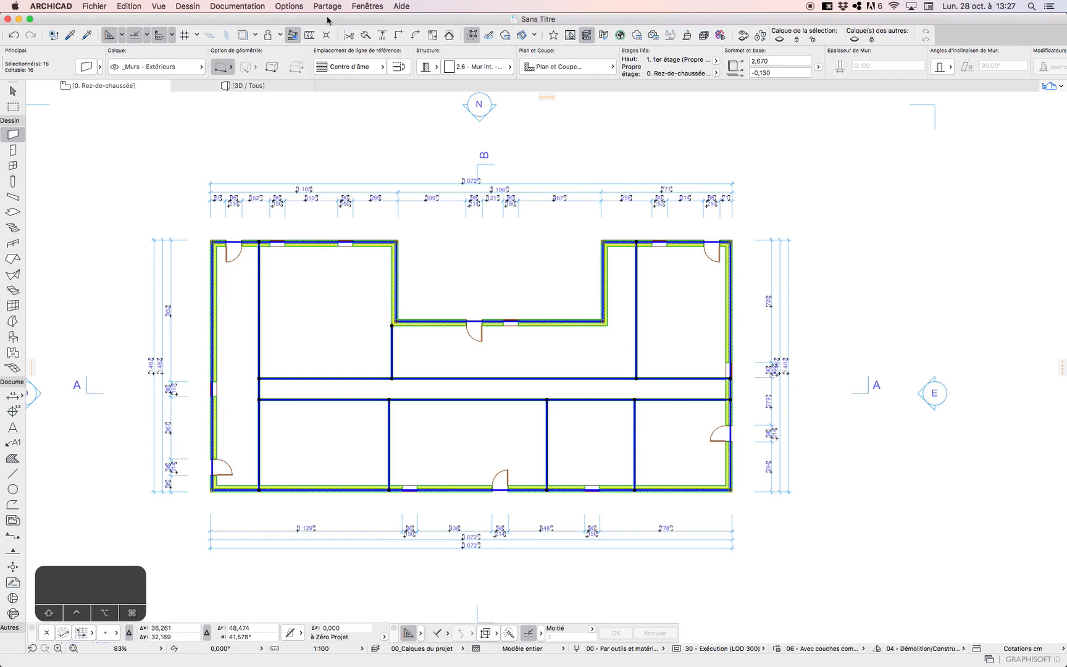
{"action": "left_click", "coordinate": [265, 5]}
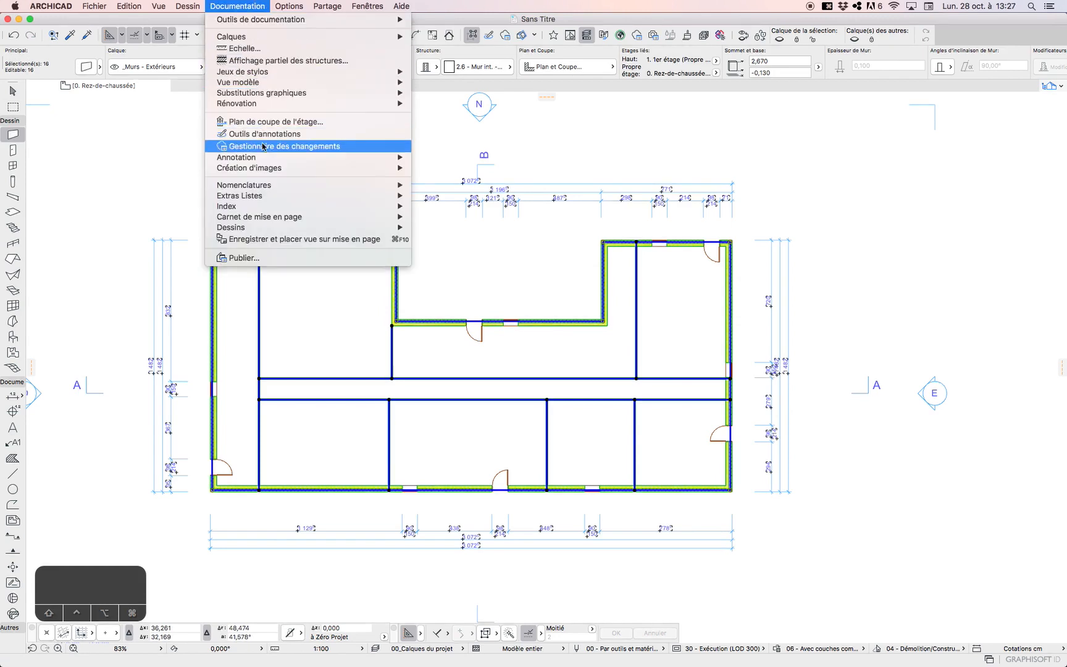
{"action": "mouse_move", "coordinate": [290, 159]}
{"action": "mouse_move", "coordinate": [517, 188]}
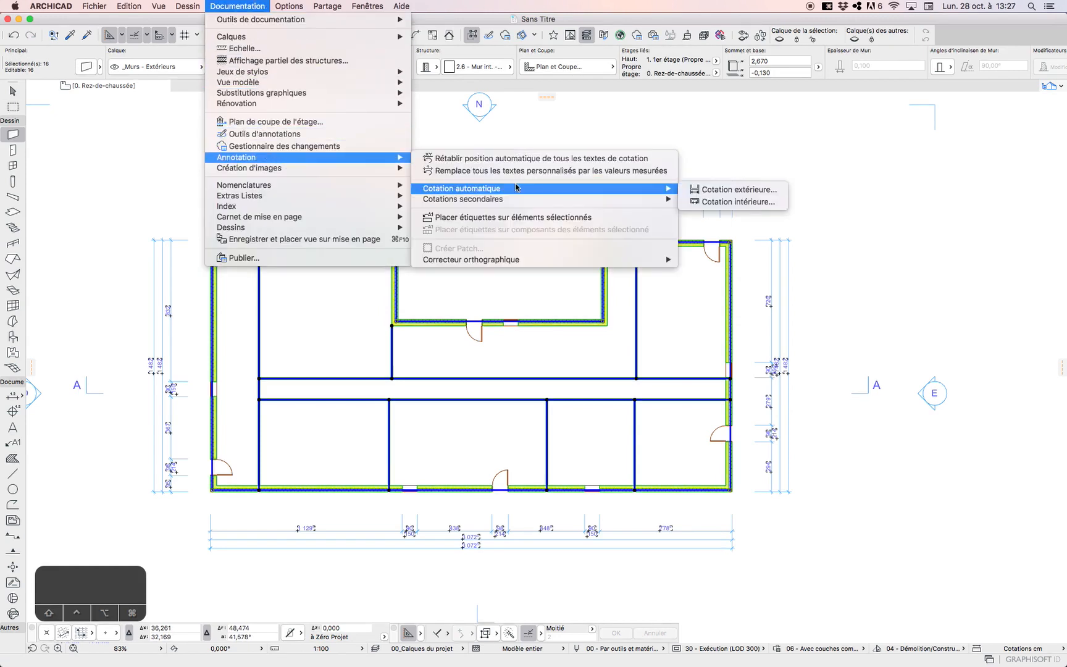
{"action": "left_click", "coordinate": [780, 201]}
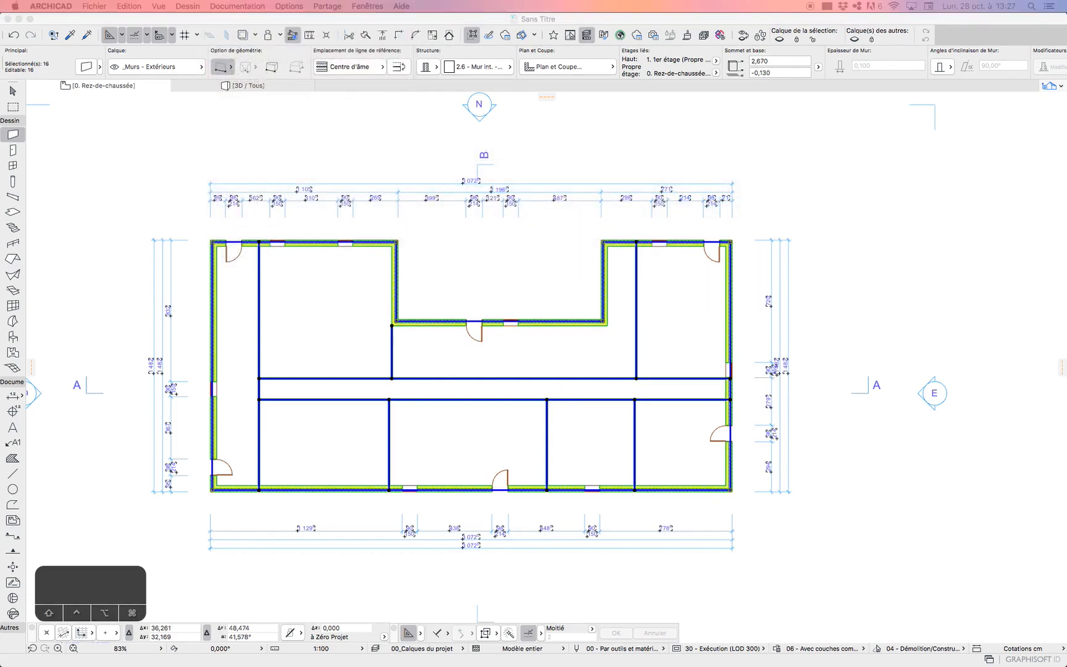
{"action": "left_click_drag", "start_coordinate": [331, 109], "coordinate": [426, 110]}
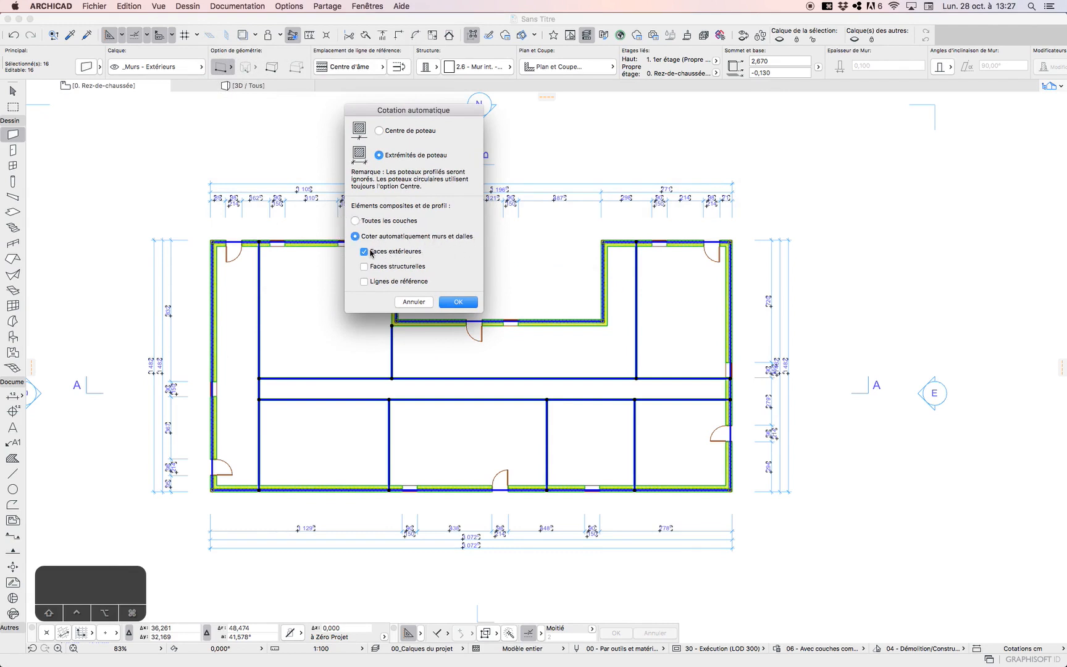
{"action": "left_click", "coordinate": [457, 302]}
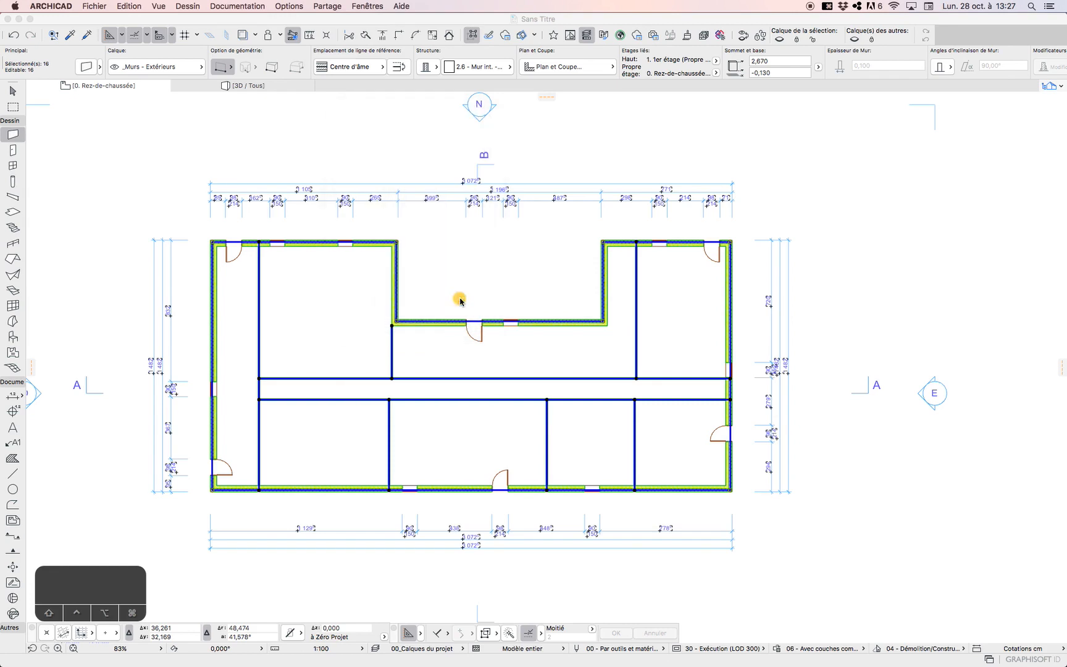
{"action": "left_click", "coordinate": [191, 347]}
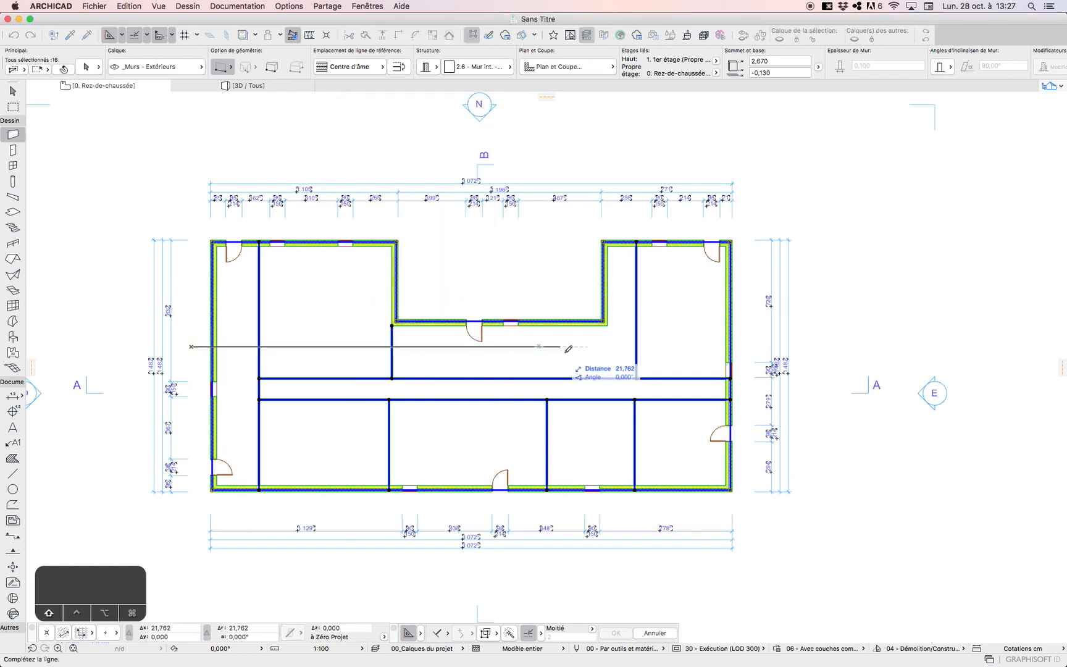
{"action": "left_click", "coordinate": [759, 346]}
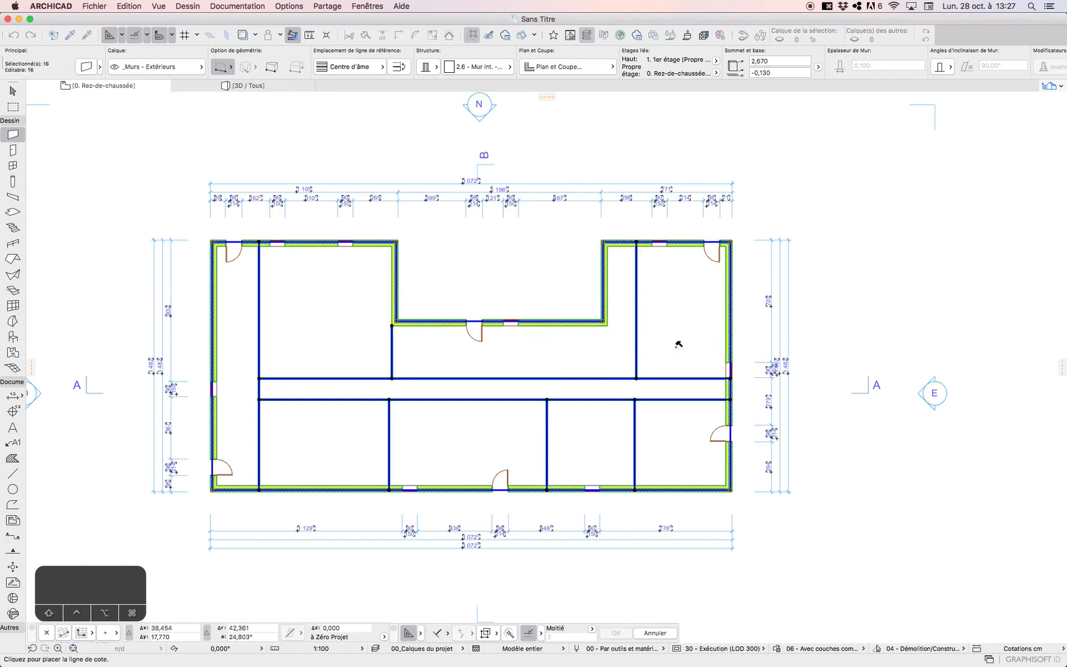
{"action": "left_click", "coordinate": [602, 345]}
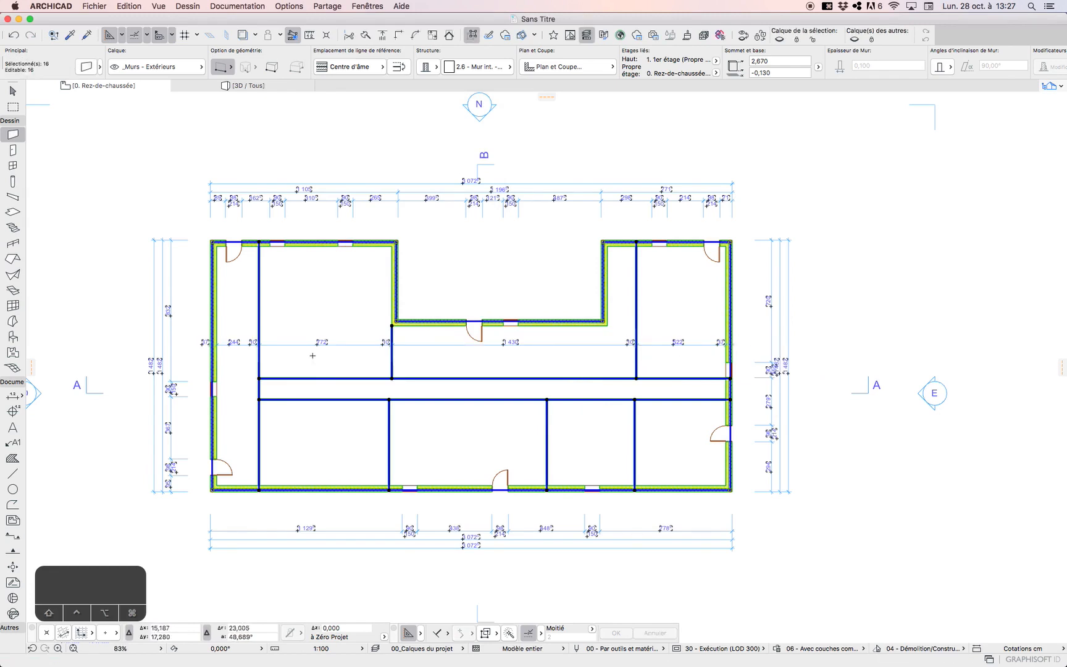
Add an automatic interior dimension chain for the same walls, running north-south through the western rooms and the corridor, measuring exterior faces
{"action": "scroll", "coordinate": [311, 354], "scroll_direction": "down", "scroll_amount": 3}
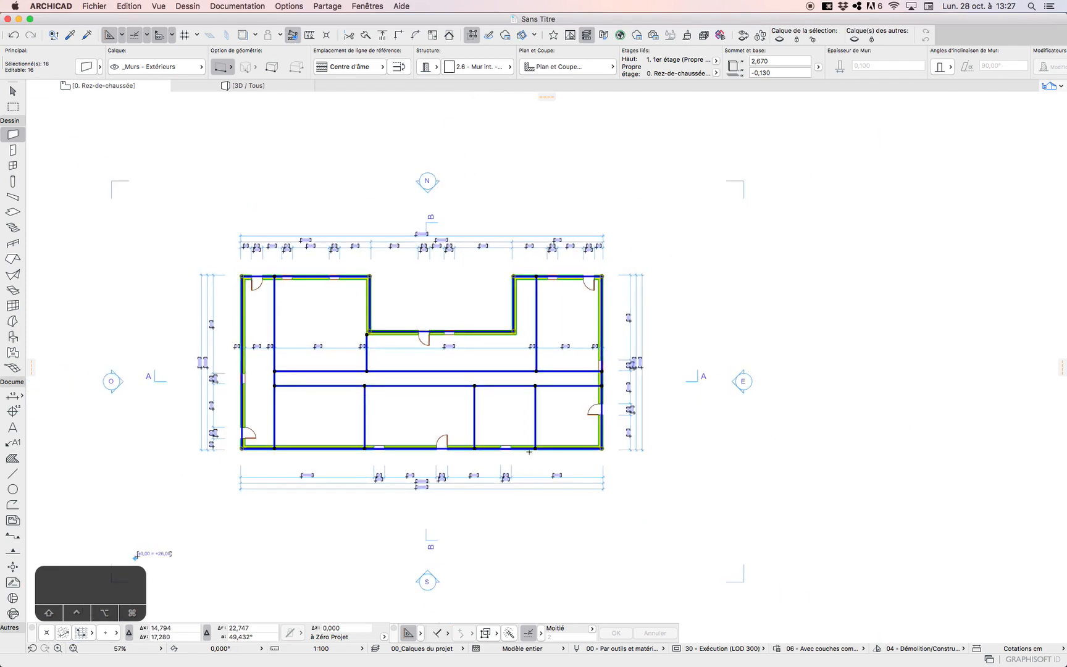
{"action": "left_click", "coordinate": [288, 6]}
{"action": "mouse_move", "coordinate": [238, 6]}
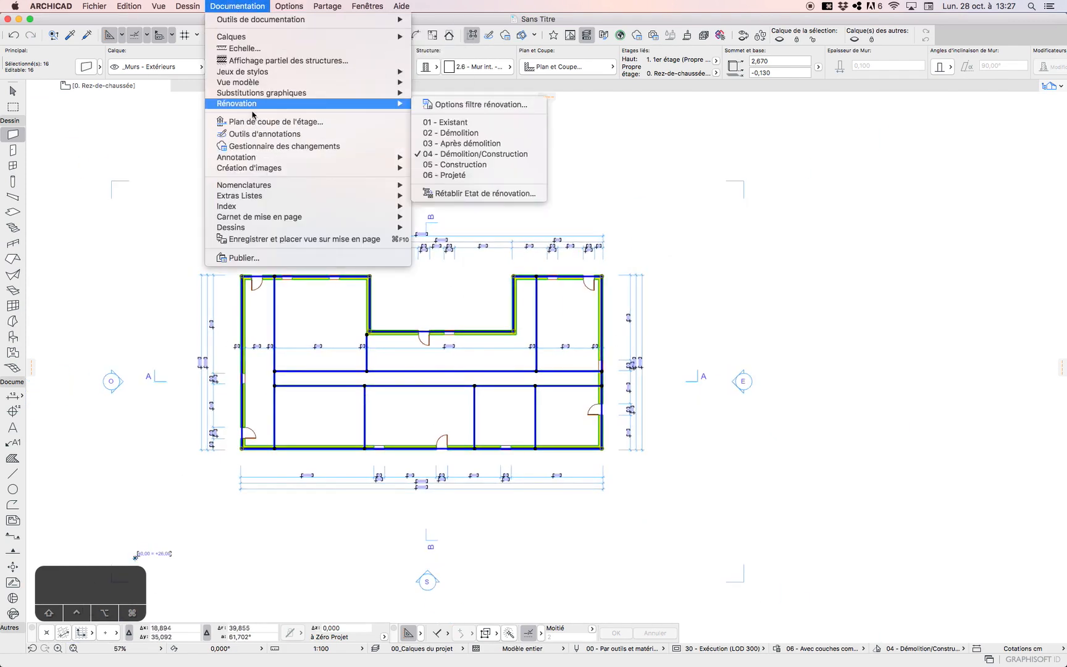
{"action": "mouse_move", "coordinate": [270, 162]}
{"action": "mouse_move", "coordinate": [504, 189]}
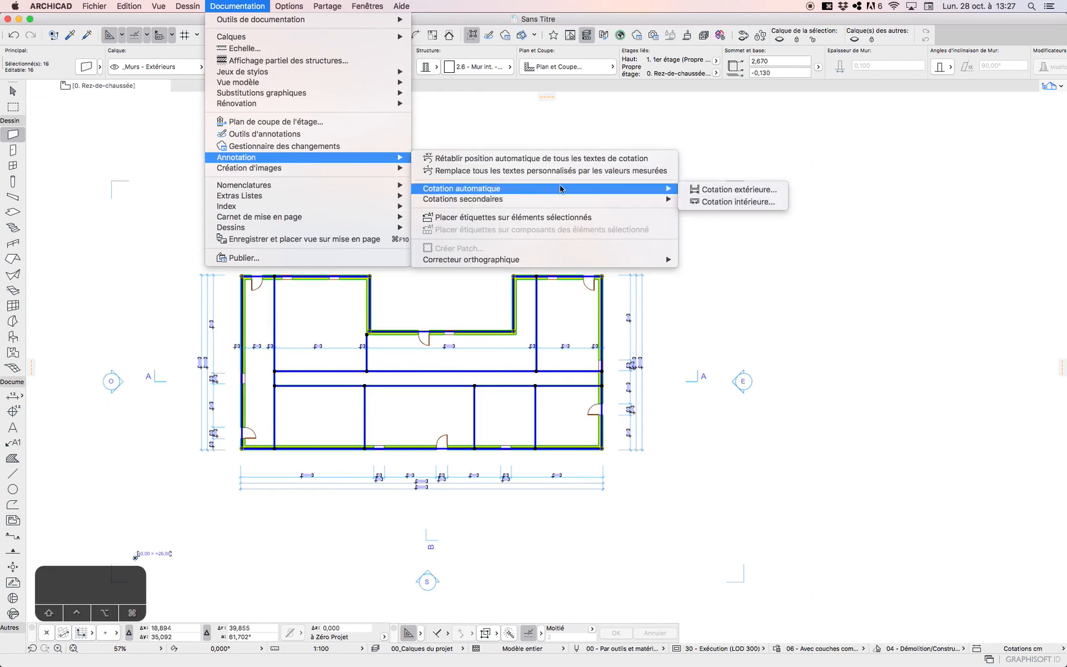
{"action": "left_click", "coordinate": [730, 202]}
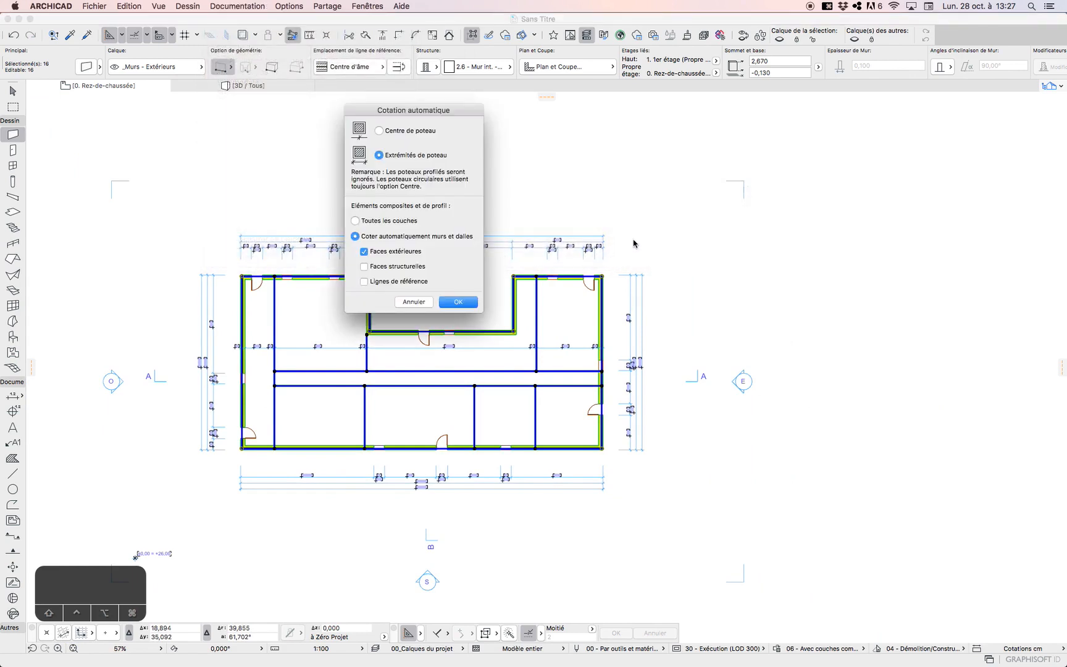
{"action": "left_click", "coordinate": [457, 302]}
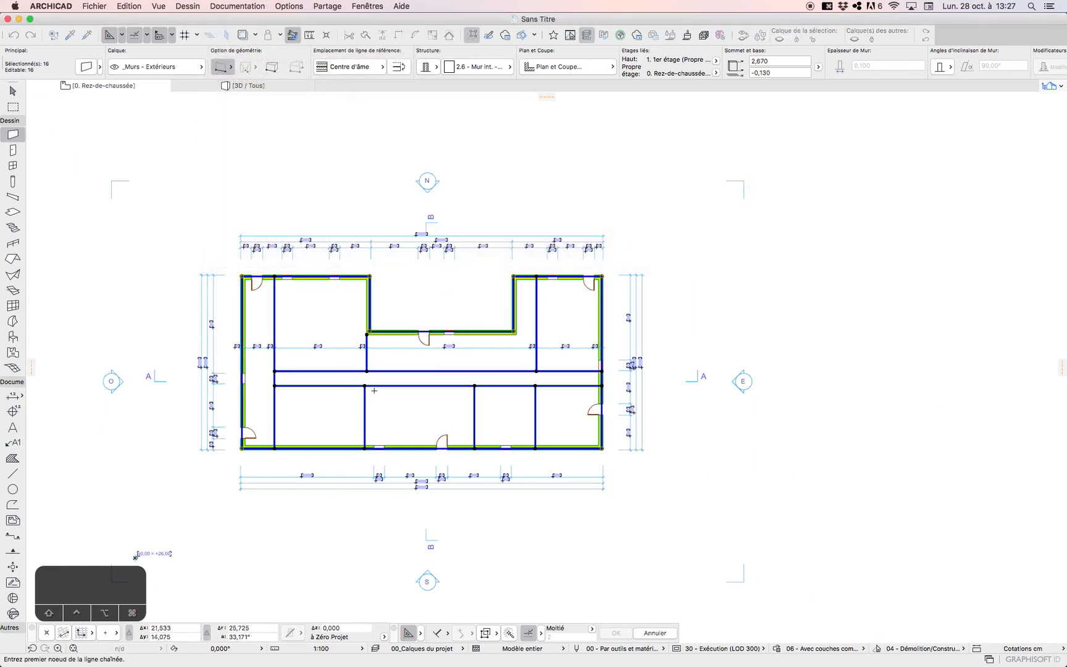
{"action": "left_click", "coordinate": [321, 266]}
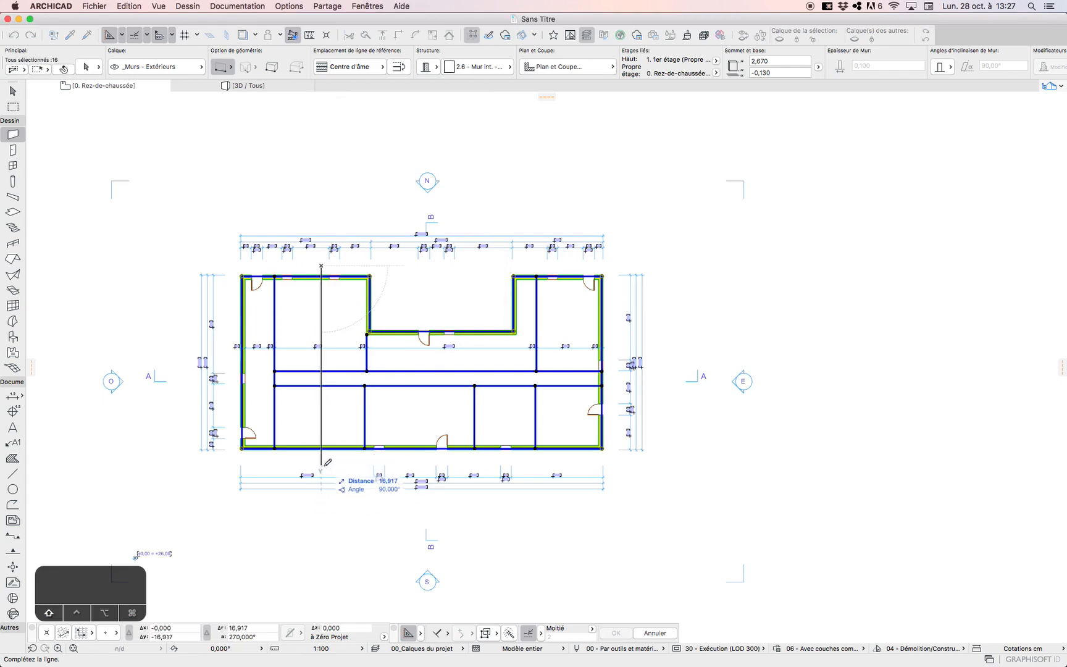
{"action": "left_click", "coordinate": [325, 463]}
{"action": "left_click", "coordinate": [294, 307]}
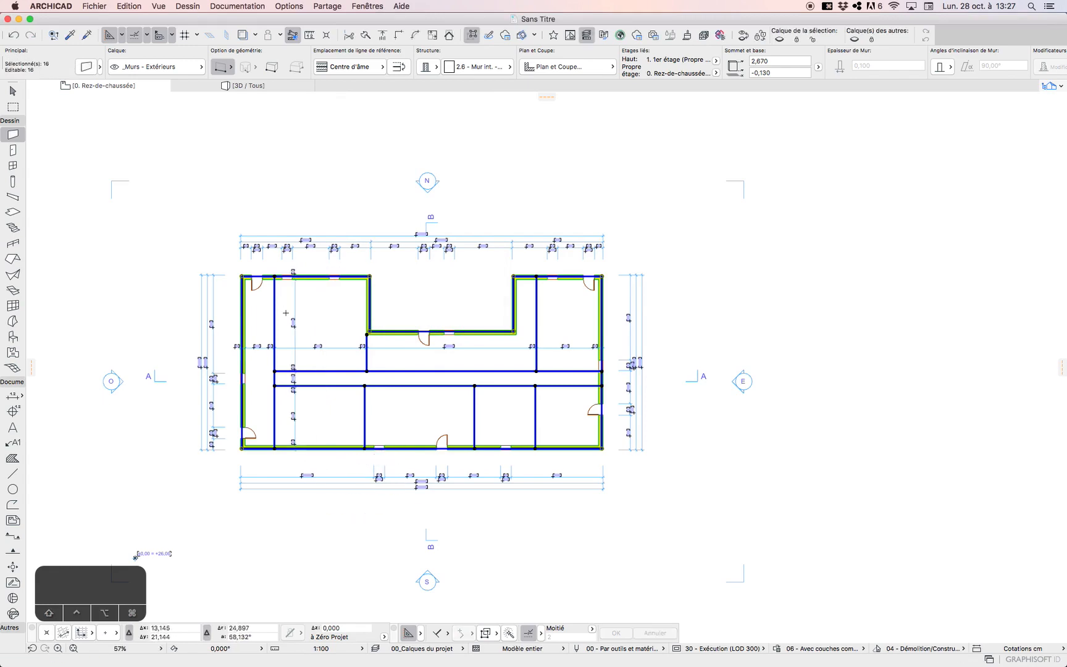
Examine the two interior dimension chains and how they measure the rooms, partitions and corridor
{"action": "scroll", "coordinate": [274, 350], "scroll_direction": "up", "scroll_amount": 4}
{"action": "scroll", "coordinate": [298, 421], "scroll_direction": "down", "scroll_amount": 2}
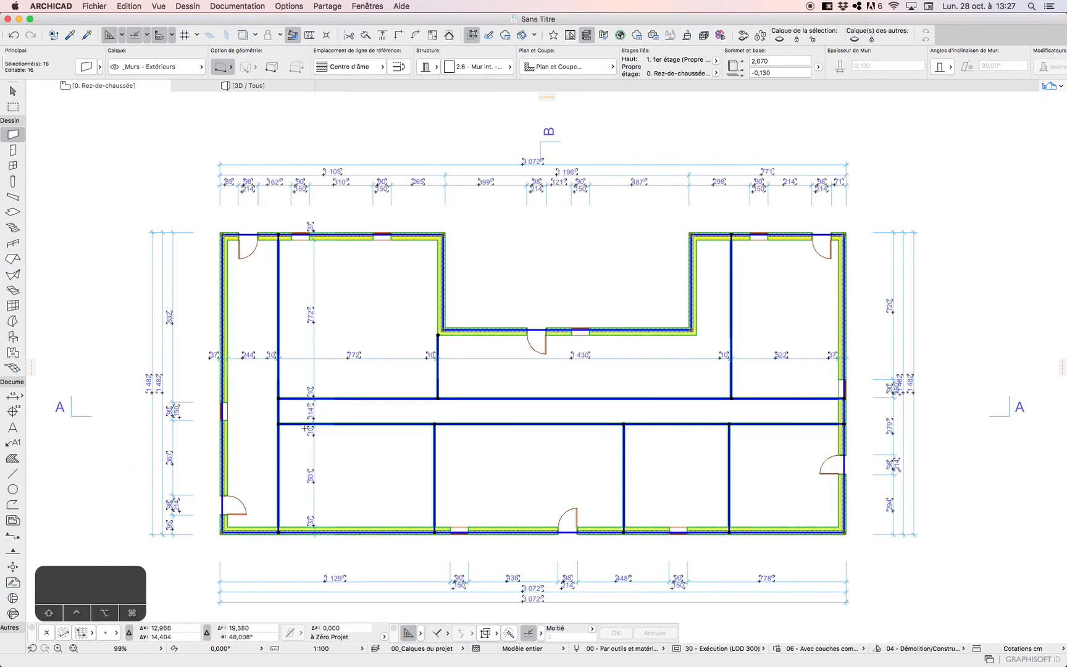
{"action": "scroll", "coordinate": [342, 424], "scroll_direction": "down", "scroll_amount": 2}
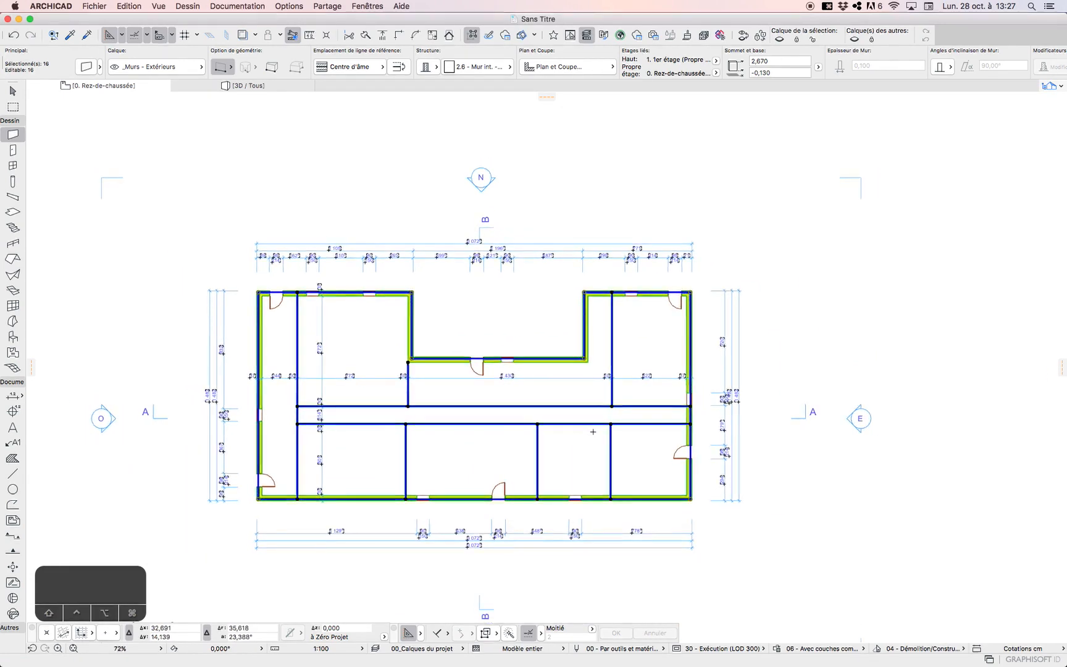
{"action": "scroll", "coordinate": [272, 393], "scroll_direction": "up", "scroll_amount": 3}
{"action": "scroll", "coordinate": [265, 390], "scroll_direction": "down", "scroll_amount": 1}
{"action": "scroll", "coordinate": [265, 389], "scroll_direction": "up", "scroll_amount": 1}
{"action": "scroll", "coordinate": [266, 391], "scroll_direction": "up", "scroll_amount": 2}
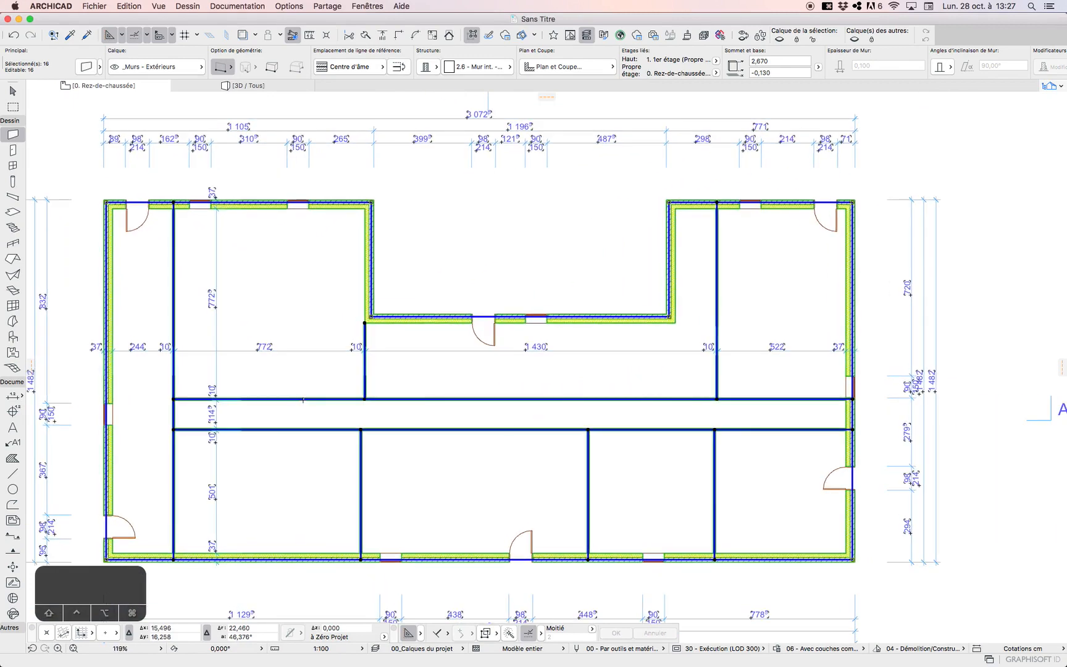
Clear the wall selection and delete the short partition between the recess's west corner and the corridor
{"action": "left_click", "coordinate": [13, 92]}
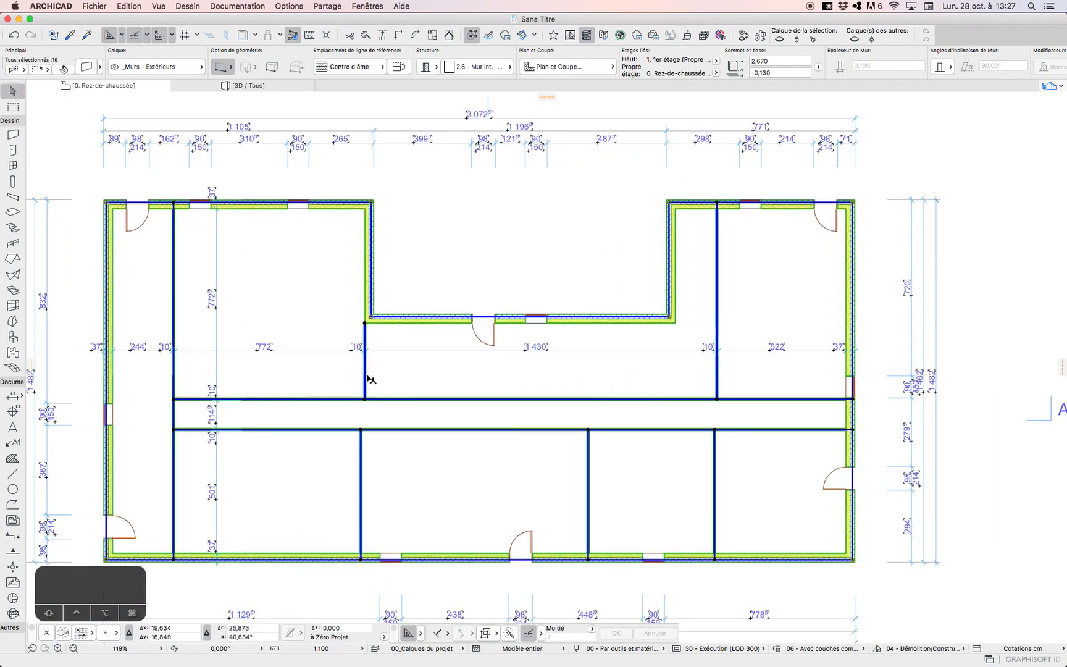
{"action": "left_click", "coordinate": [405, 398]}
{"action": "key", "text": "Escape"}
{"action": "key", "text": "Escape"}
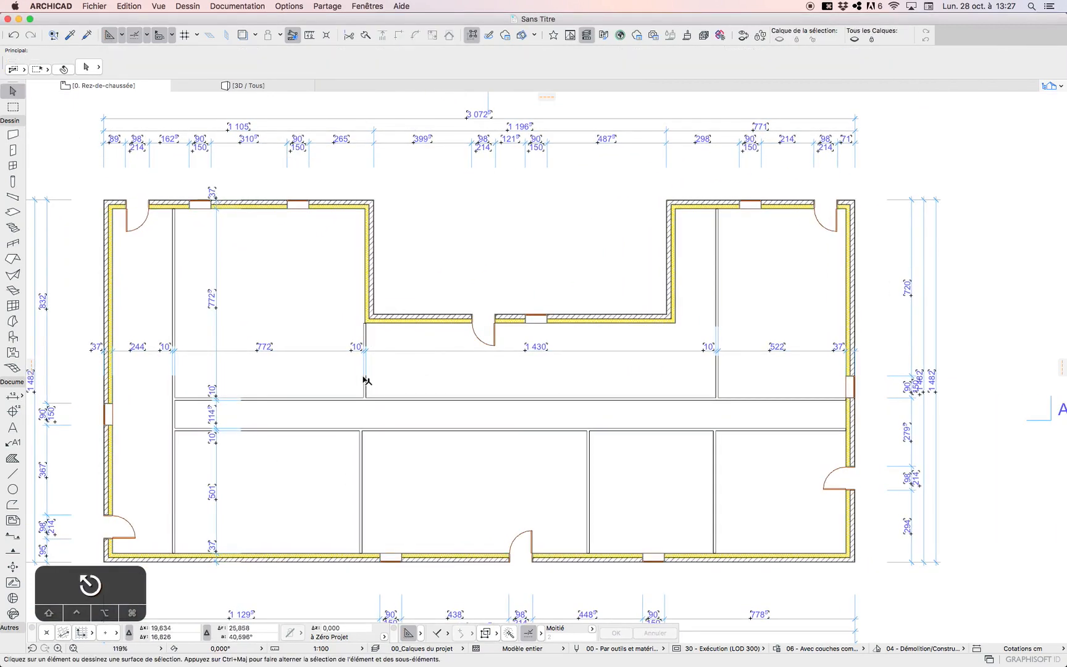
{"action": "left_click", "coordinate": [365, 380]}
{"action": "key", "text": "Delete"}
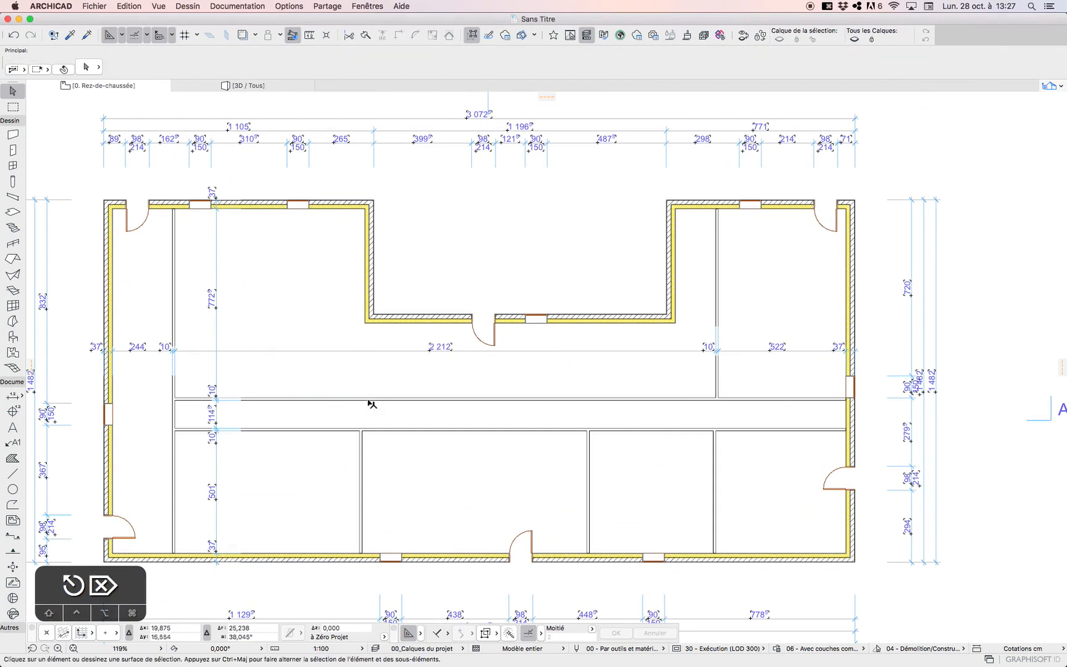
Check the east-west interior dimension chain, undo the short partition's deletion and clear the selection
{"action": "left_click", "coordinate": [358, 351]}
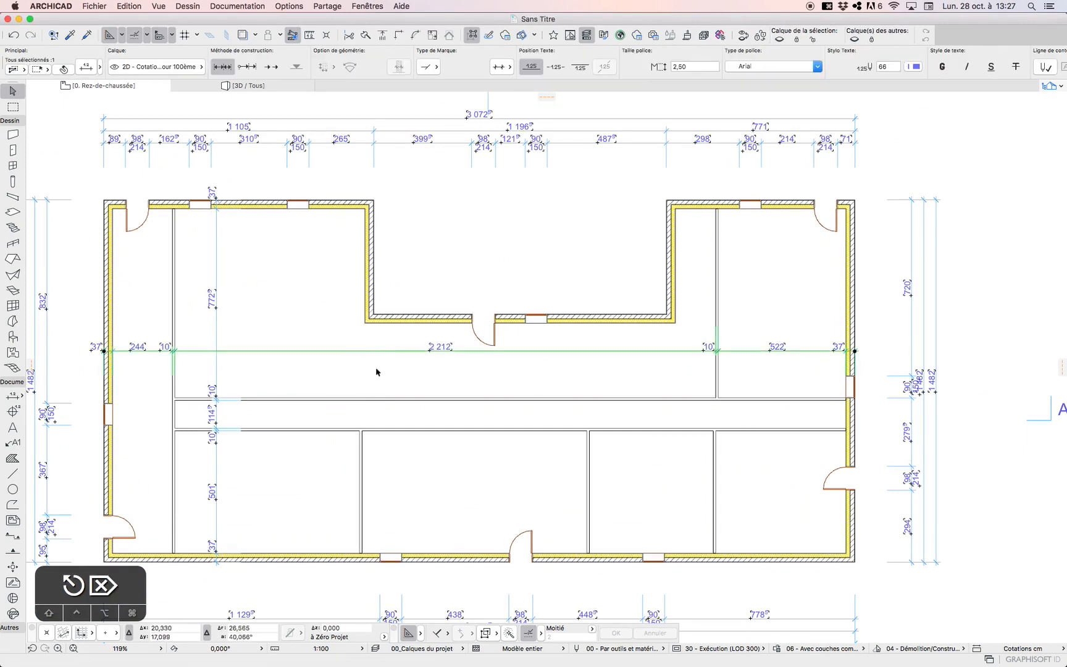
{"action": "key", "text": "super+z"}
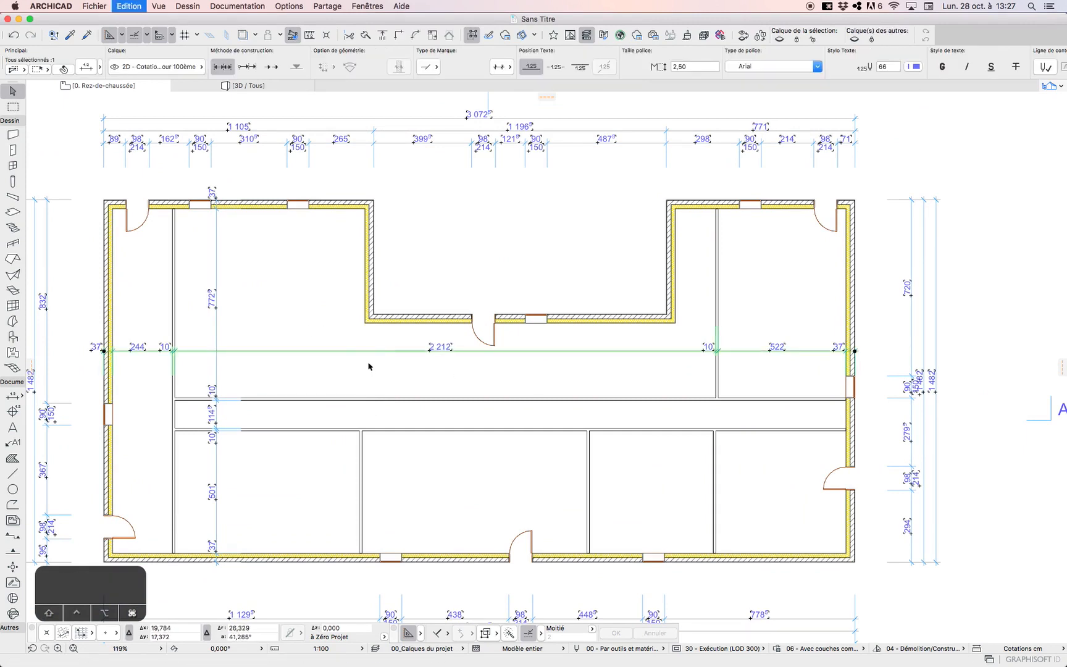
{"action": "key", "text": "Escape"}
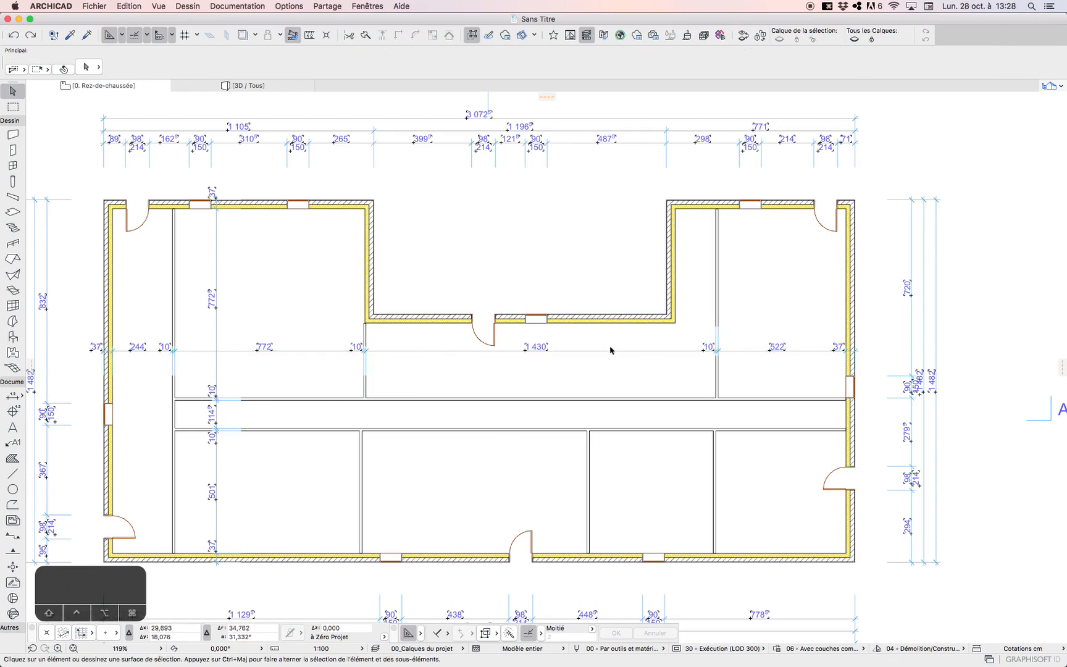
Review the whole ground-floor plan with its exterior and interior dimension chains
{"action": "scroll", "coordinate": [497, 426], "scroll_direction": "down", "scroll_amount": 3}
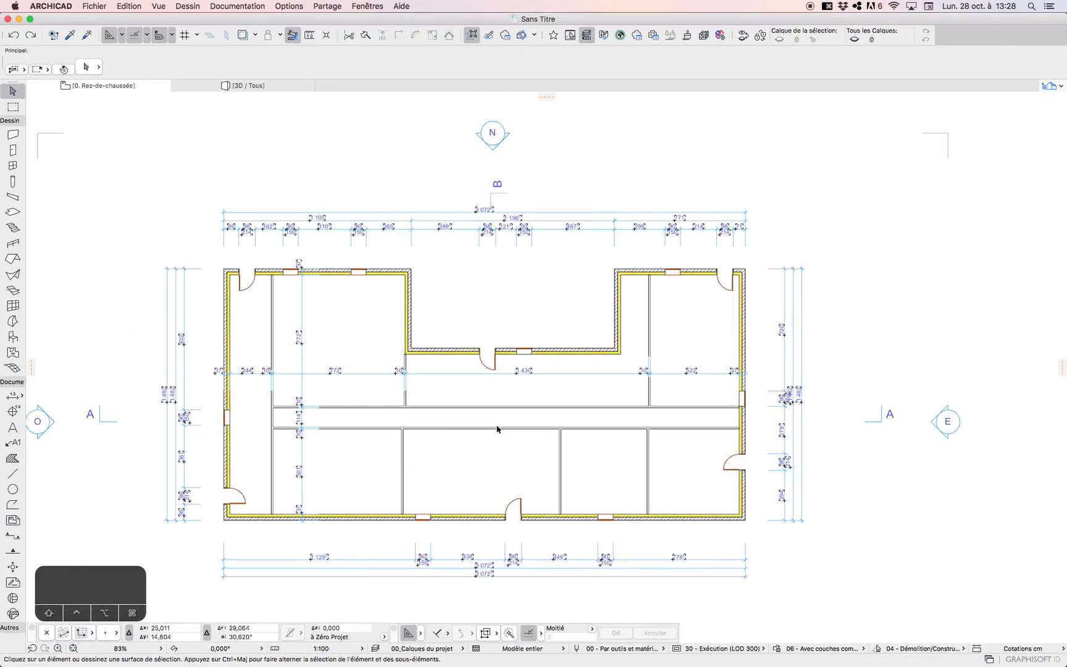
{"action": "scroll", "coordinate": [497, 426], "scroll_direction": "down", "scroll_amount": 2}
{"action": "scroll", "coordinate": [458, 364], "scroll_direction": "up", "scroll_amount": 3}
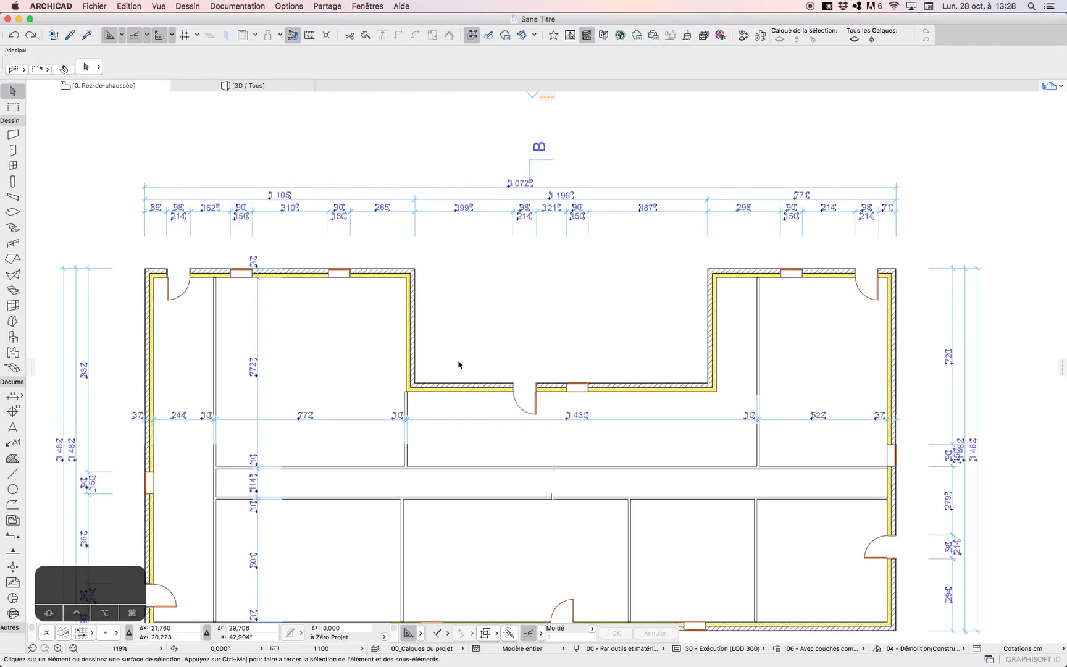
{"action": "scroll", "coordinate": [458, 364], "scroll_direction": "down", "scroll_amount": 3}
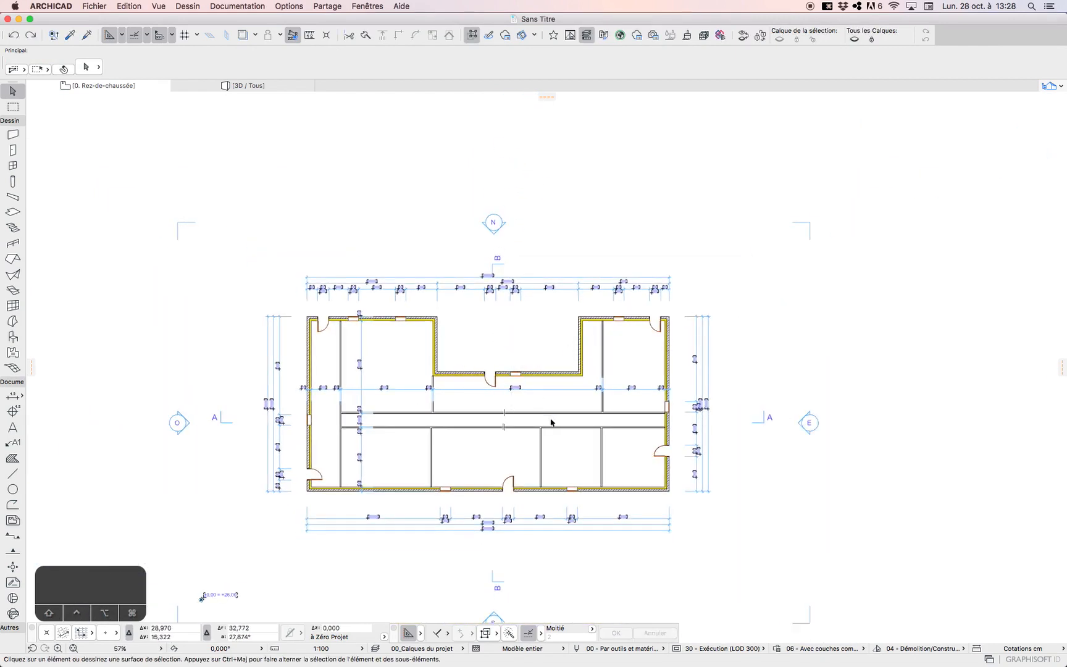
{"action": "scroll", "coordinate": [559, 422], "scroll_direction": "up", "scroll_amount": 5}
{"action": "scroll", "coordinate": [559, 417], "scroll_direction": "down", "scroll_amount": 3}
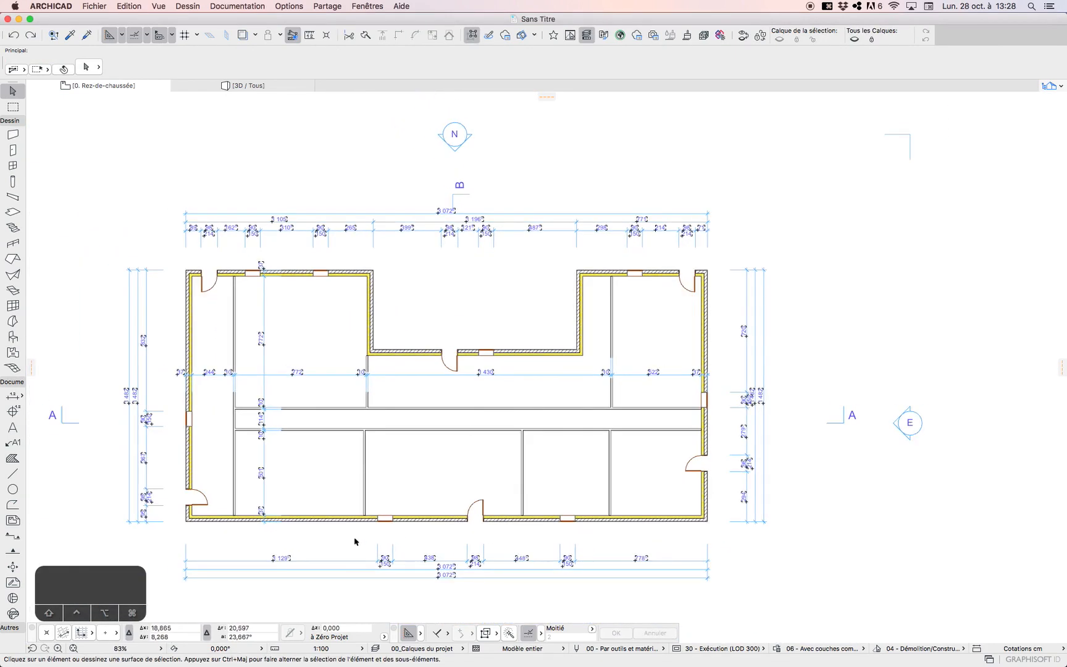
{"action": "scroll", "coordinate": [296, 603], "scroll_direction": "up", "scroll_amount": 2}
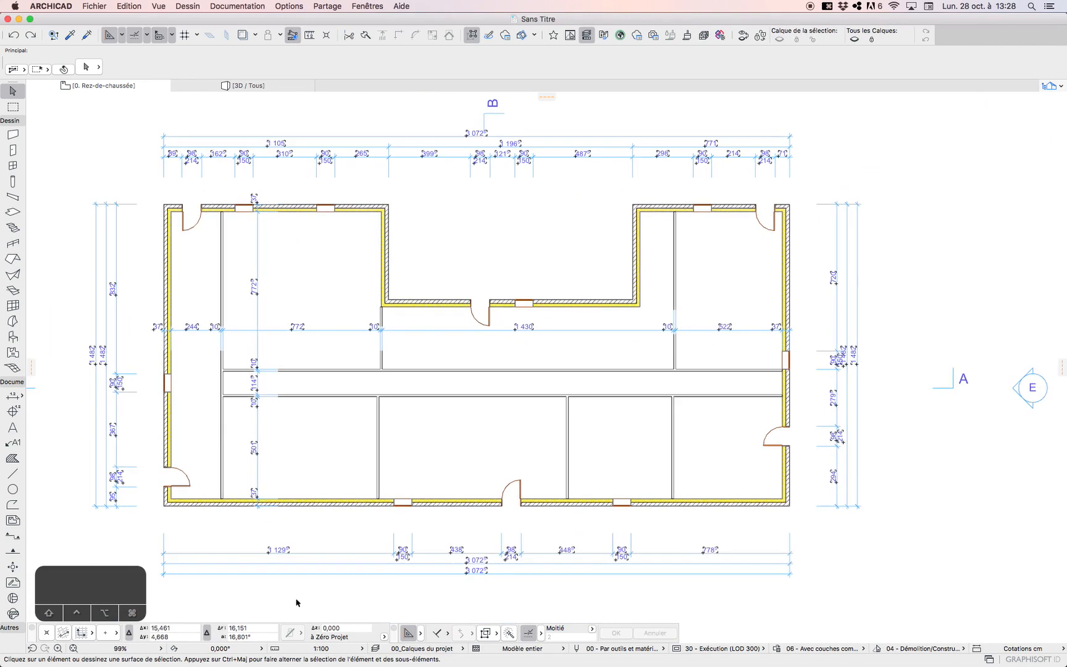
{"action": "left_click", "coordinate": [255, 5]}
{"action": "mouse_move", "coordinate": [269, 164]}
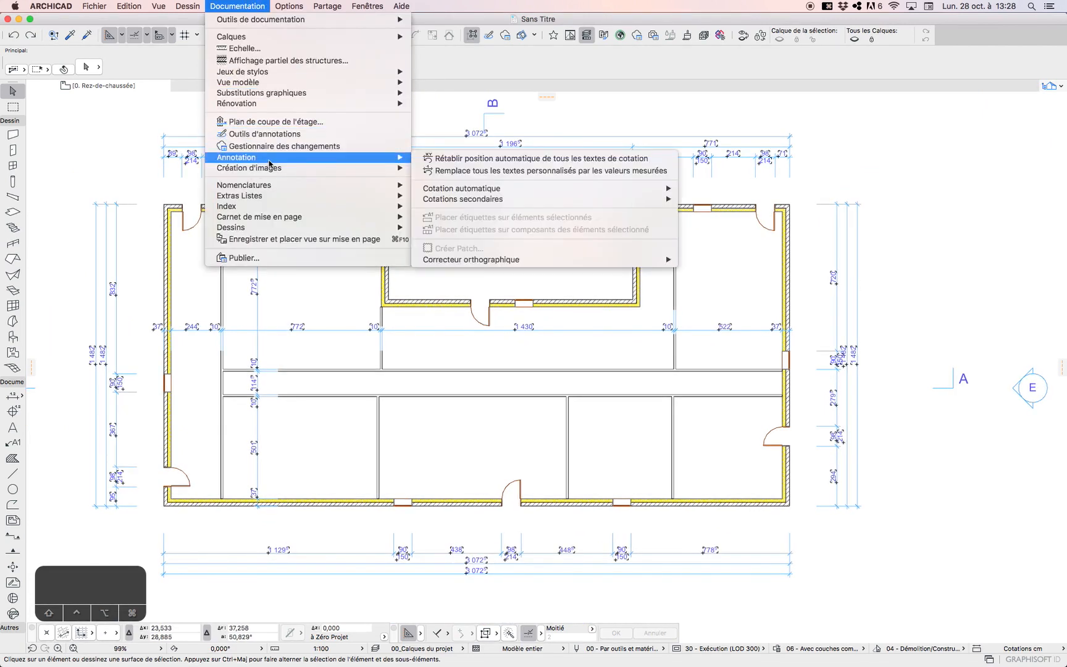
{"action": "mouse_move", "coordinate": [553, 188]}
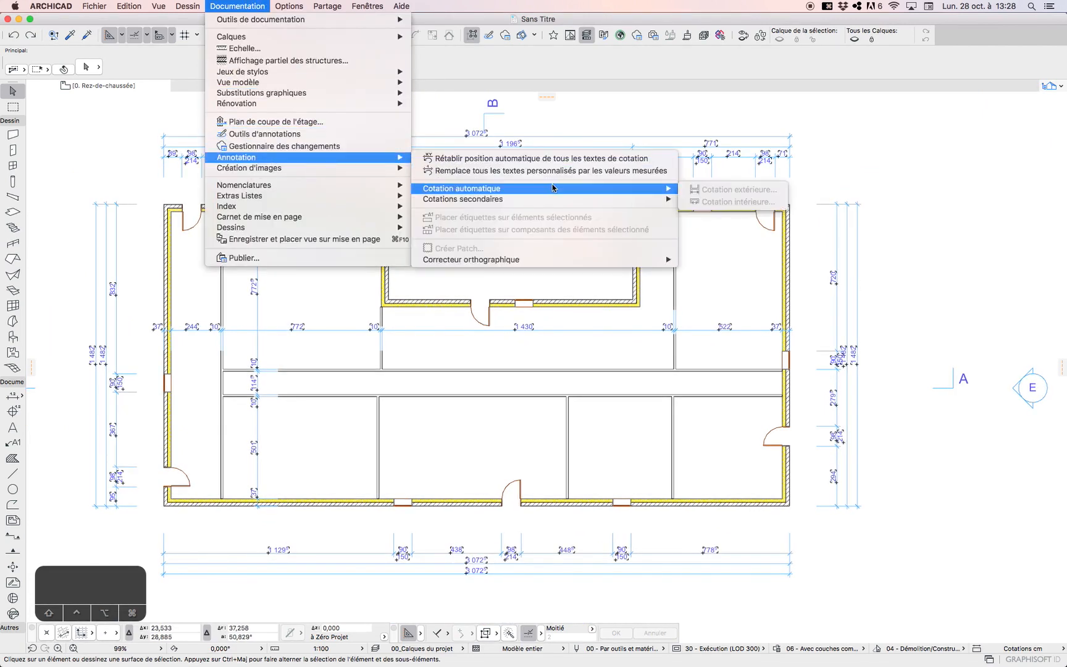
{"action": "left_click", "coordinate": [234, 5]}
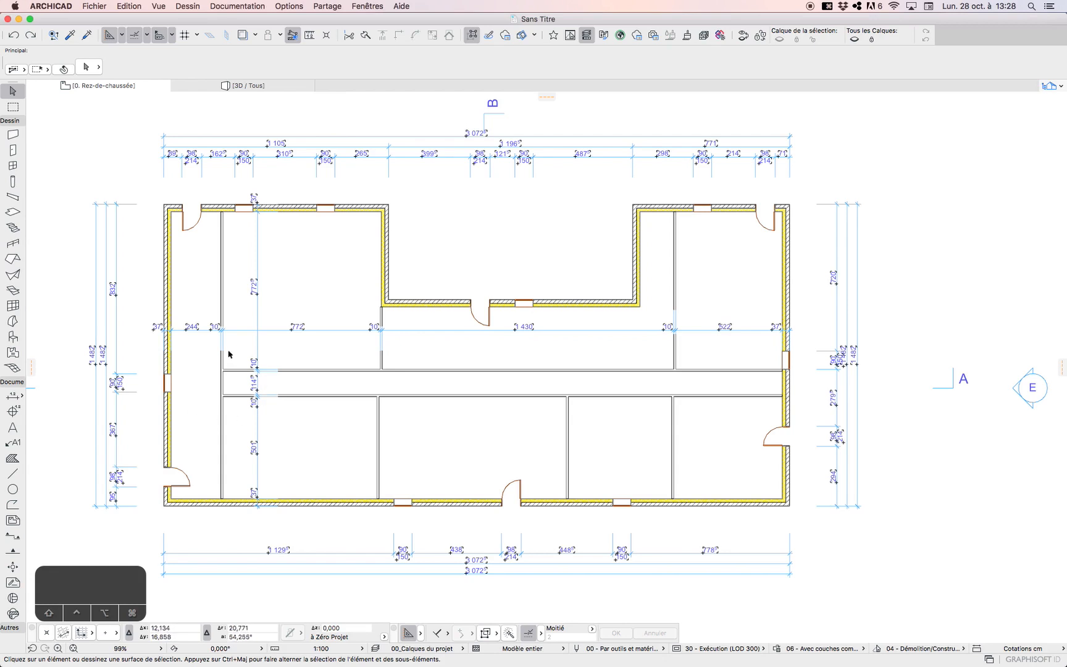
{"action": "left_click_drag", "start_coordinate": [233, 359], "coordinate": [295, 433]}
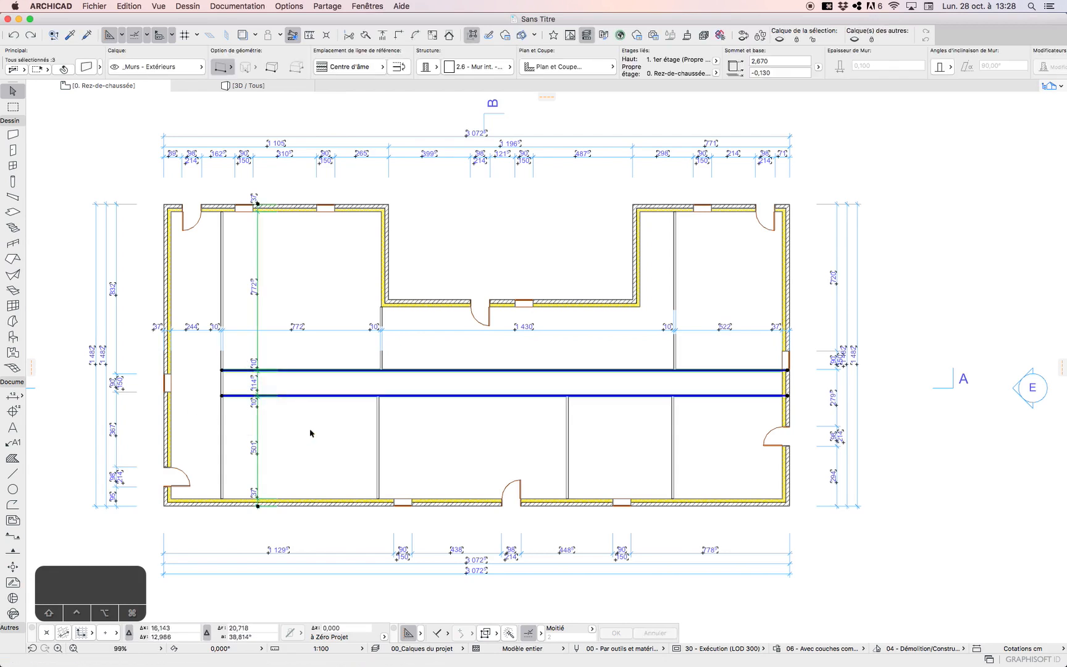
{"action": "left_click", "coordinate": [310, 430]}
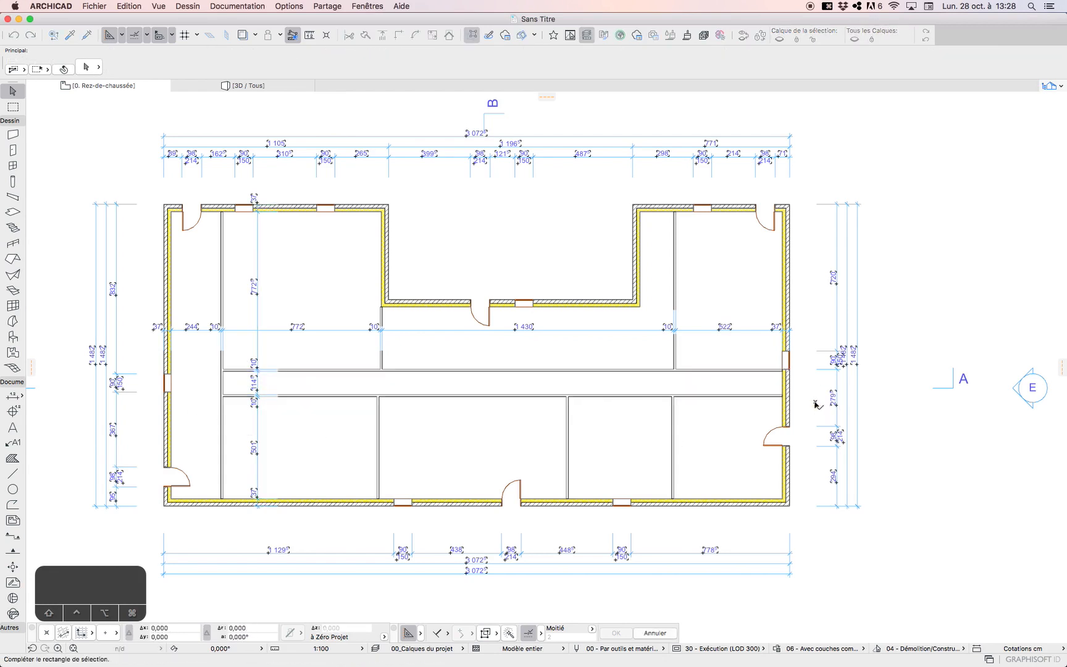